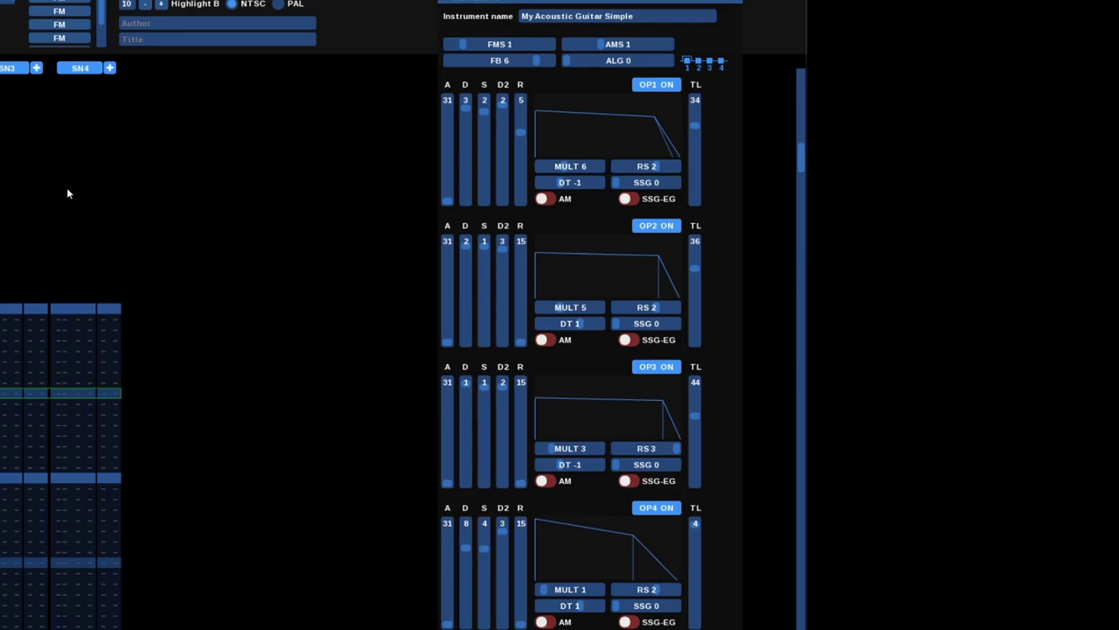
key(z)
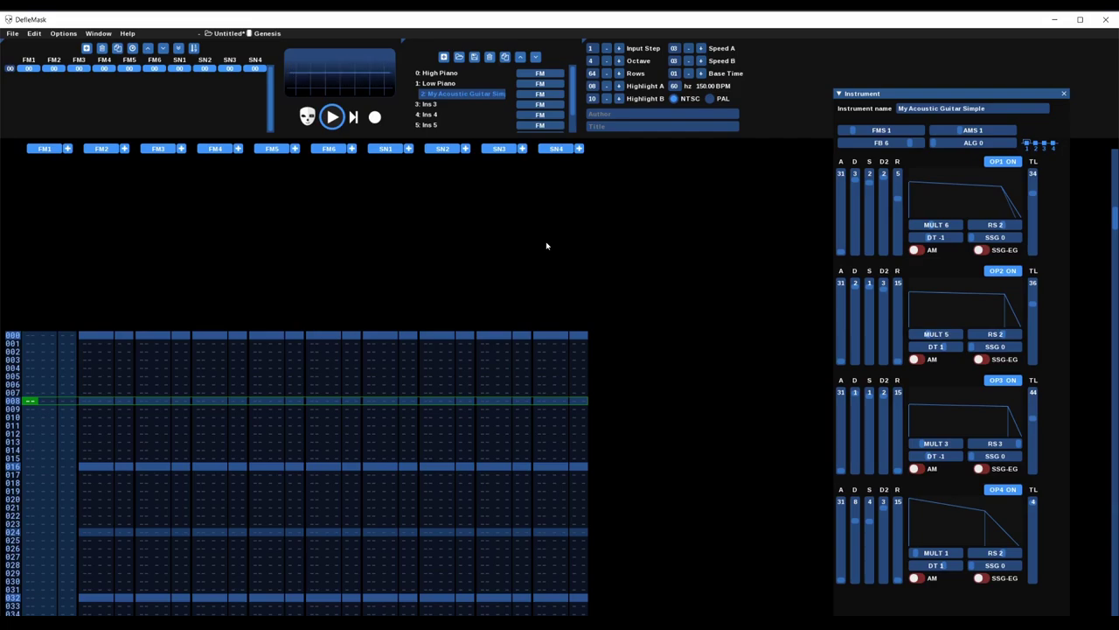
Step: Turn on note entry at FM1 row 000 and enter B-3, E-4, F#4, G#4 every eight rows
click(32, 336)
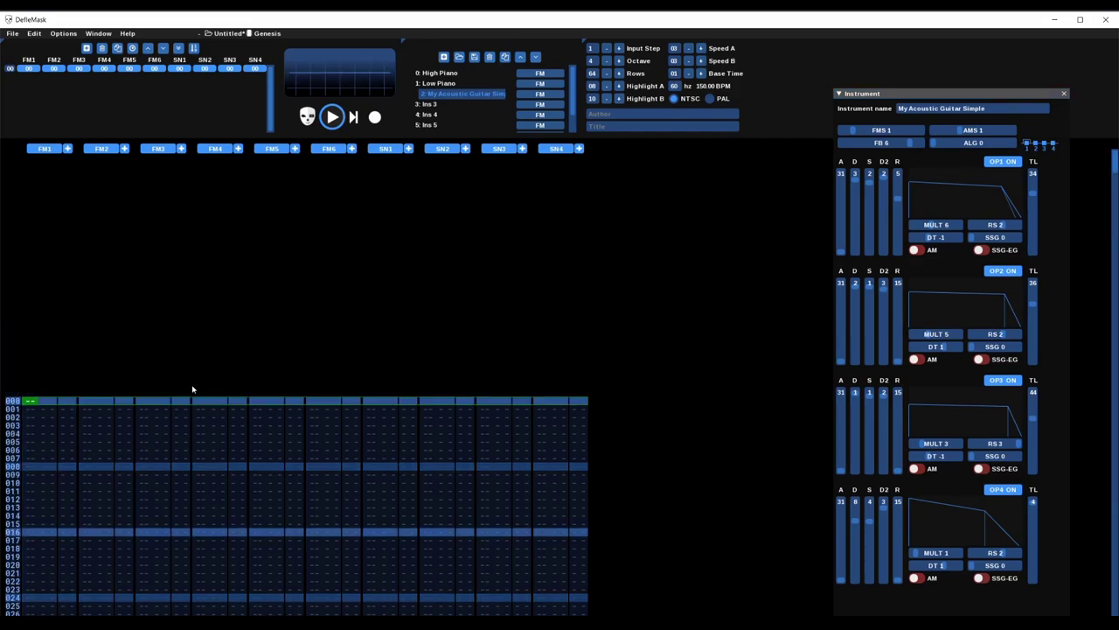
key(space)
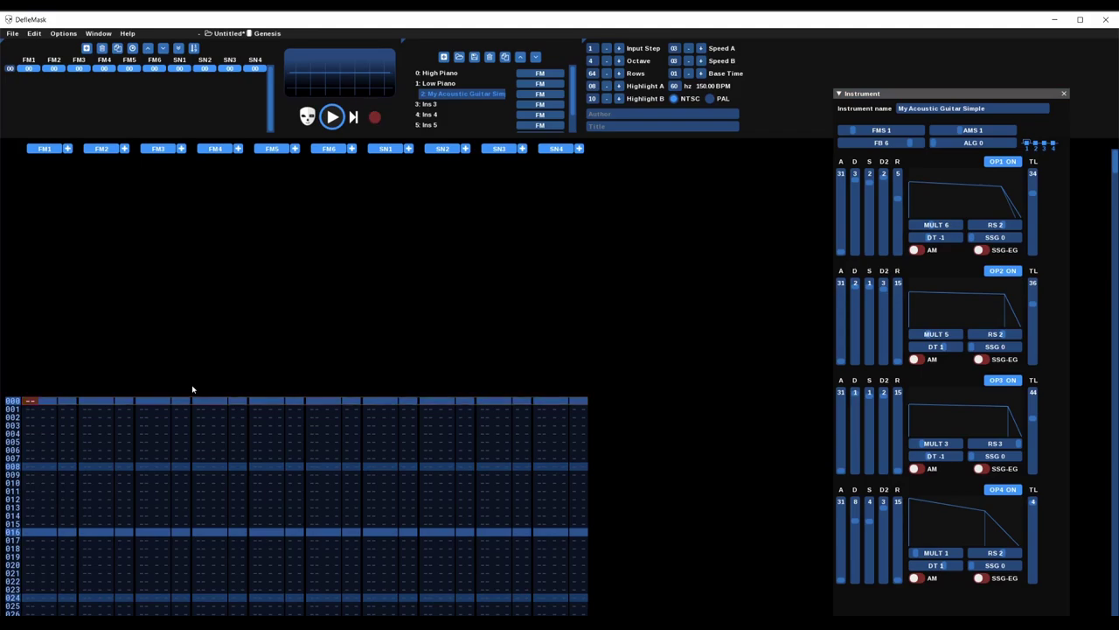
key(m)
key(Down)
key(Down)
key(Down)
key(Down)
key(Down)
key(Down)
key(Down)
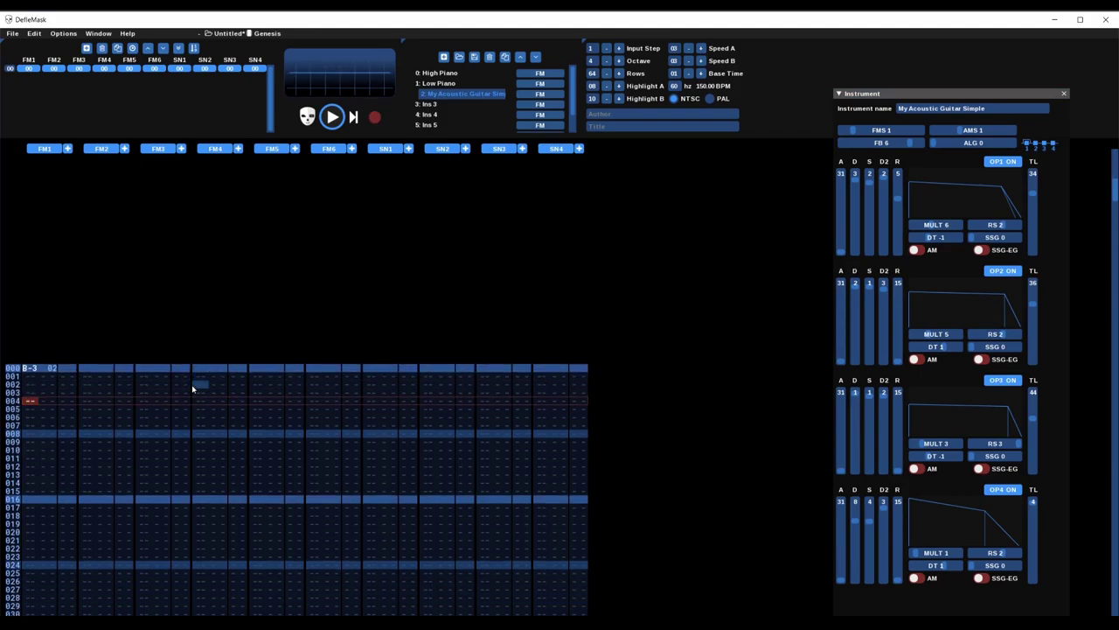
key(e)
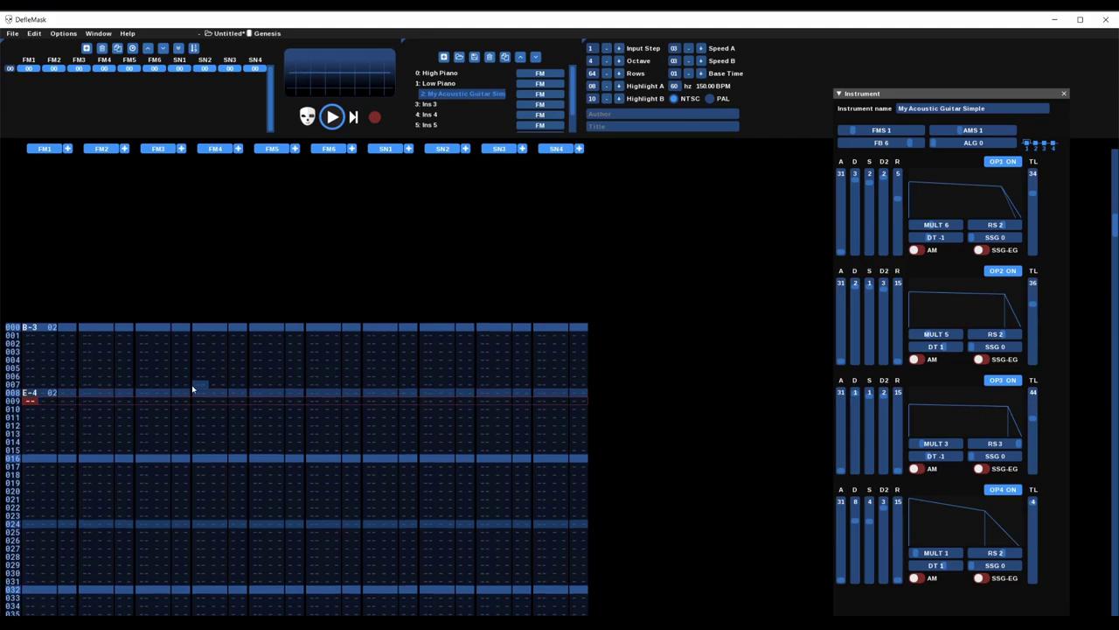
key(Down)
key(Down)
key(Down)
key(Down)
key(Down)
key(Down)
key(Down)
key(5)
key(Down)
key(Down)
key(Down)
key(Down)
key(Down)
key(Down)
key(Down)
key(6)
key(Down)
key(Down)
key(Down)
key(Down)
key(Down)
key(Down)
key(Down)
Step: Finish the FM1 melody with F#4, E-4, D#4, E-4 at rows 032 to 056
key(5)
key(Down)
key(Down)
key(Down)
key(Down)
key(Down)
key(Down)
key(Down)
key(e)
key(Down)
key(Down)
key(Down)
key(Down)
key(Down)
key(Down)
key(Down)
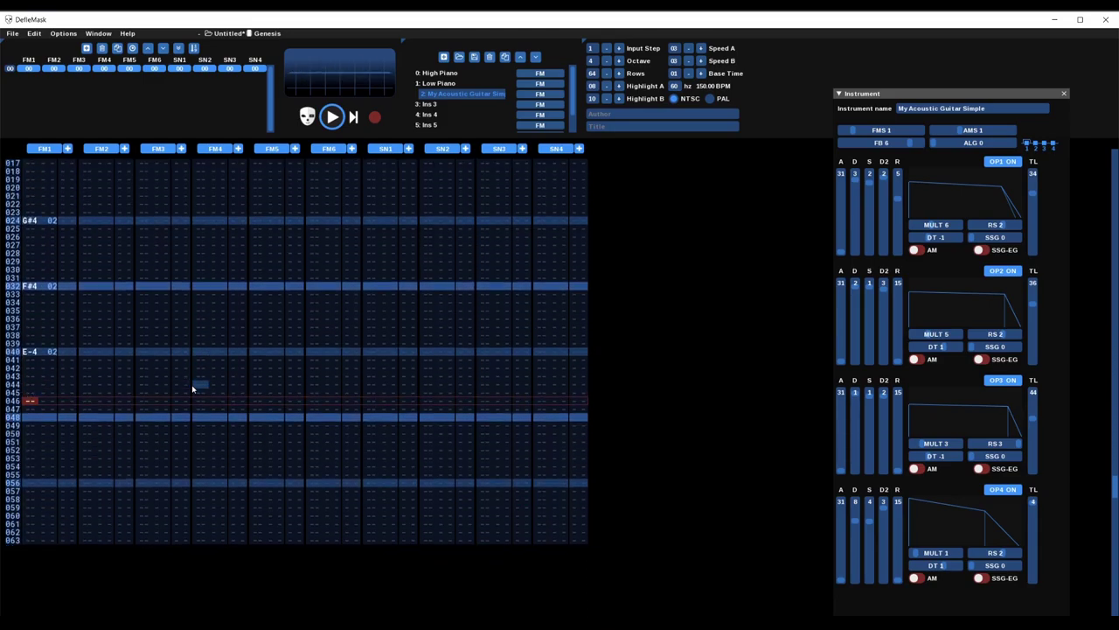
key(3)
key(Down)
key(Down)
key(Down)
key(Down)
key(Down)
key(Down)
key(Down)
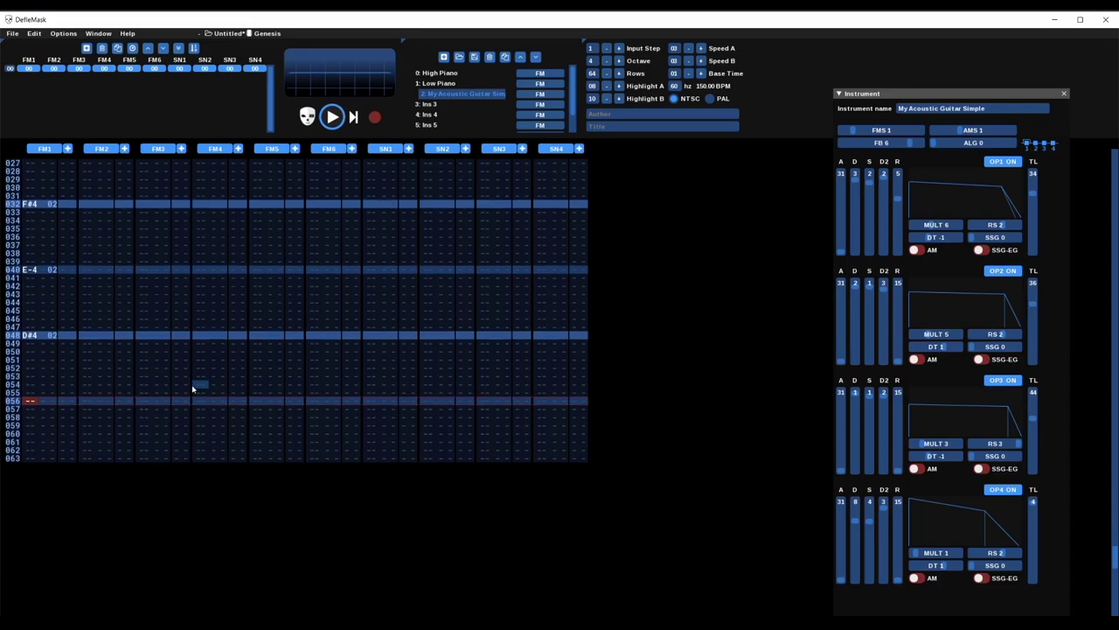
key(e)
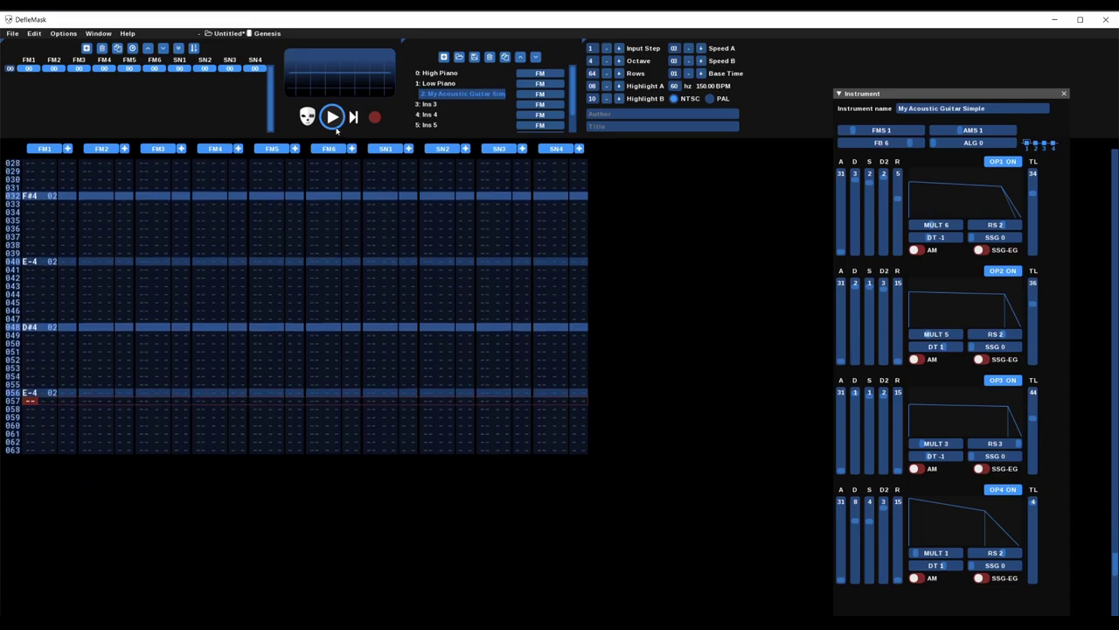
Step: Play the FM1 melody back from the start, then stop playback
click(332, 118)
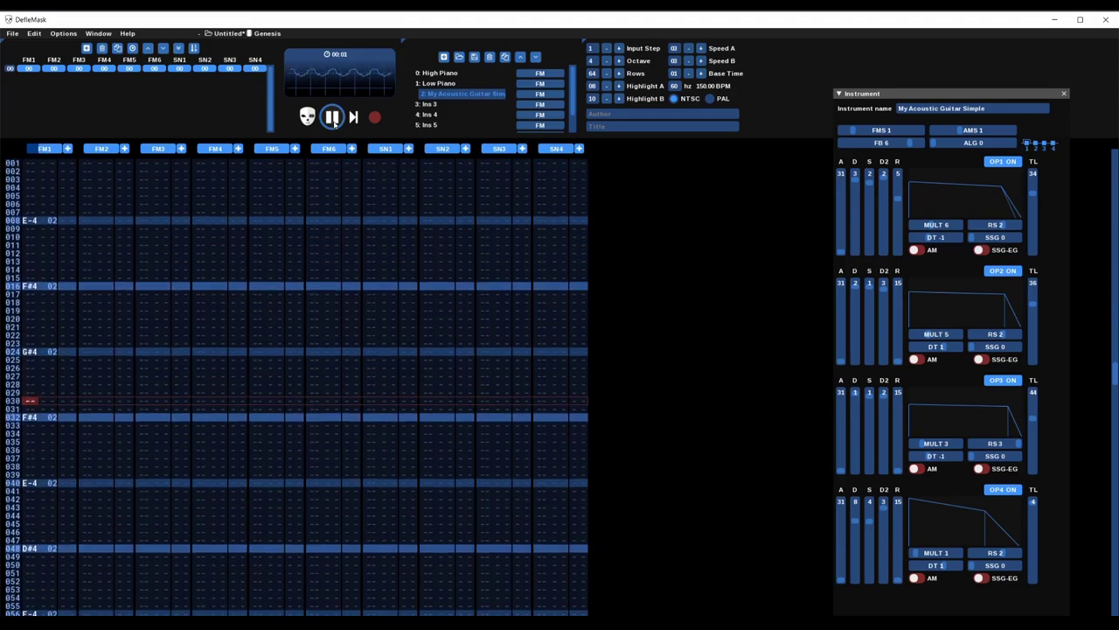
click(332, 118)
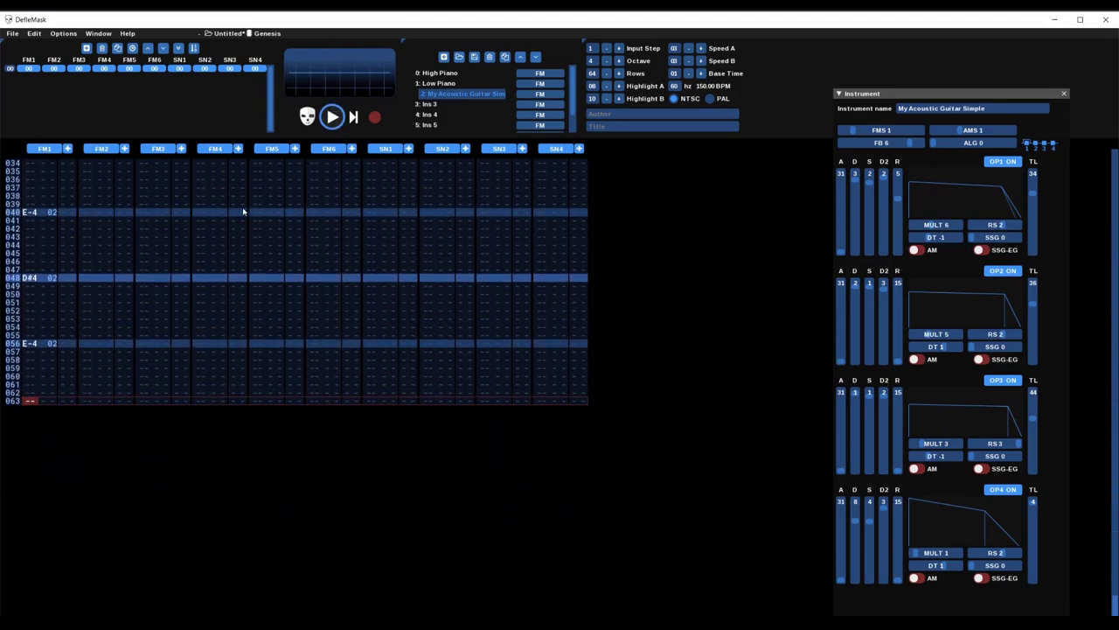
scroll(146, 324, up, 9)
scroll(144, 315, up, 18)
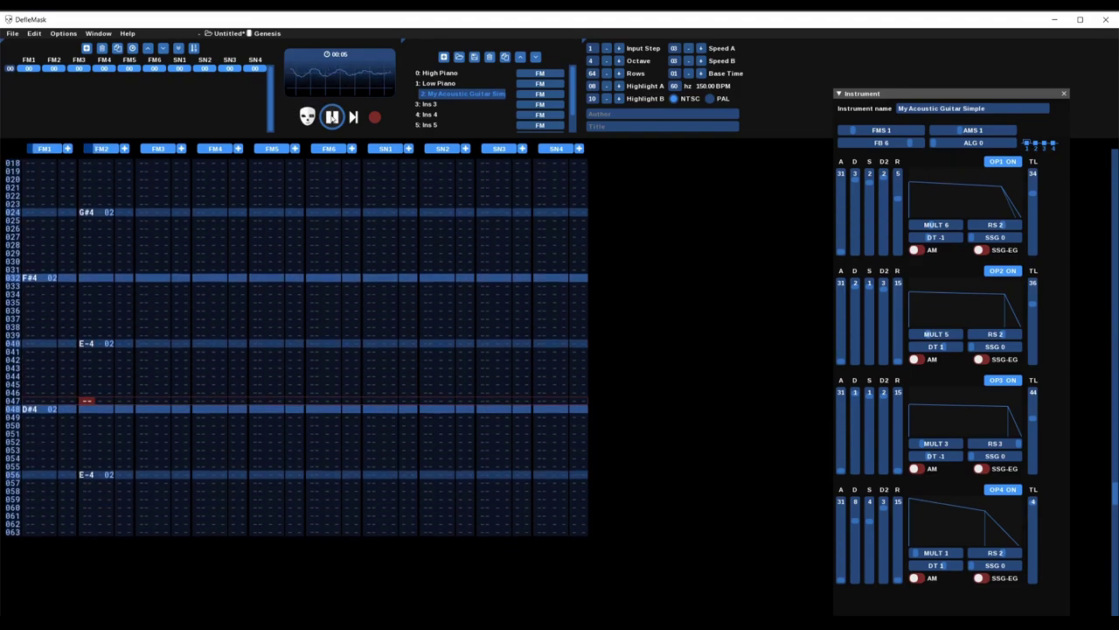
click(332, 116)
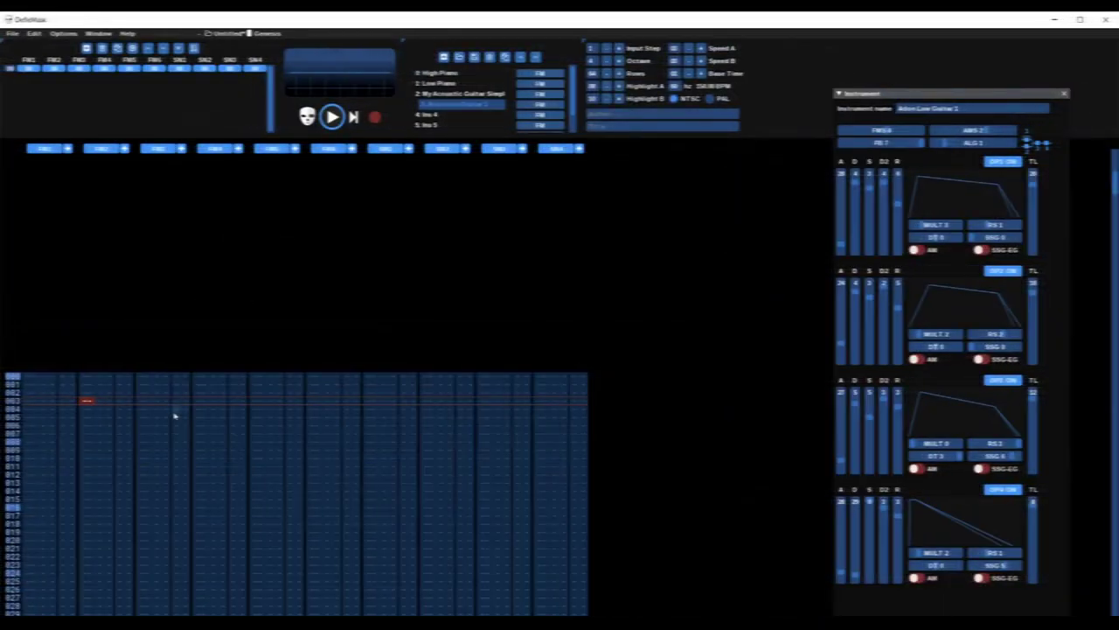
Step: Enter and erase a test C-4 note at FM1 row 003, then lower the entry octave to 3
click(174, 413)
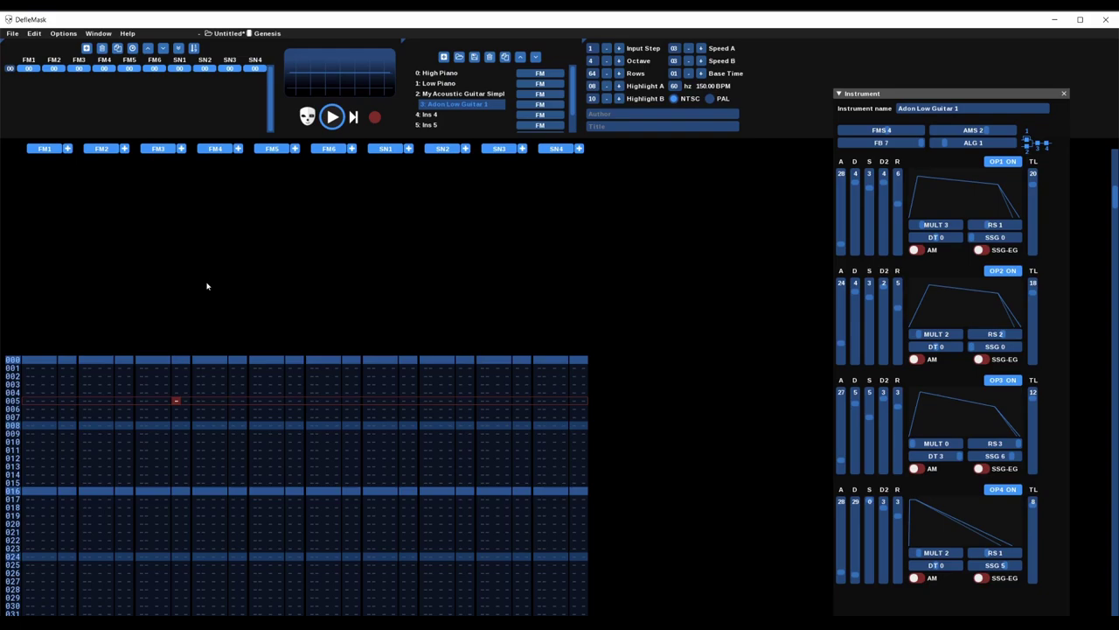
click(32, 385)
key(z)
key(Up)
key(Delete)
key(space)
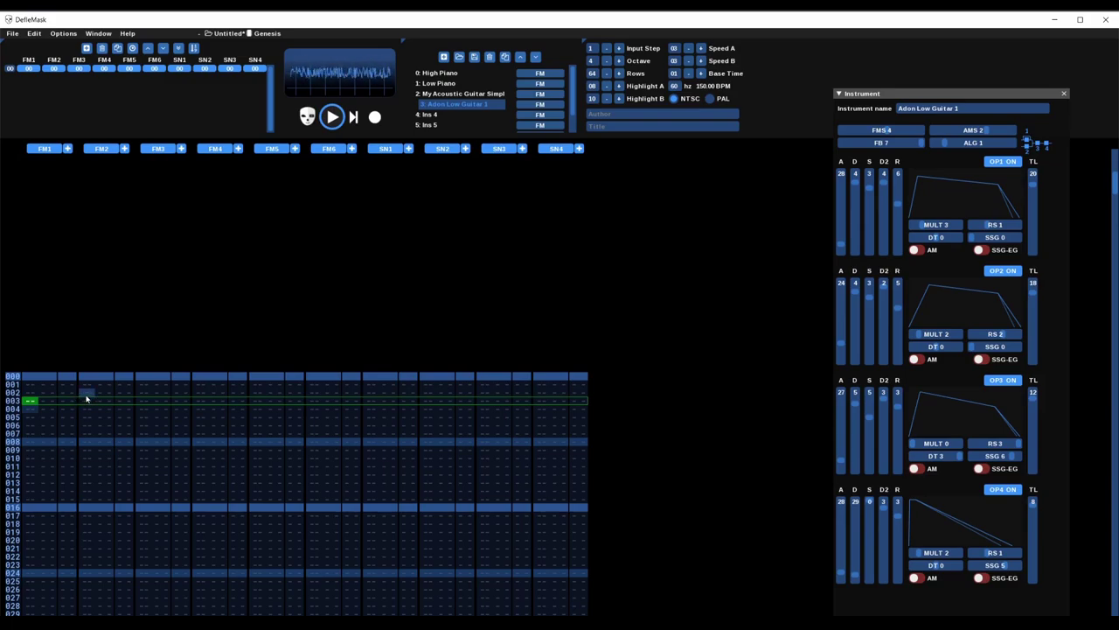
click(606, 60)
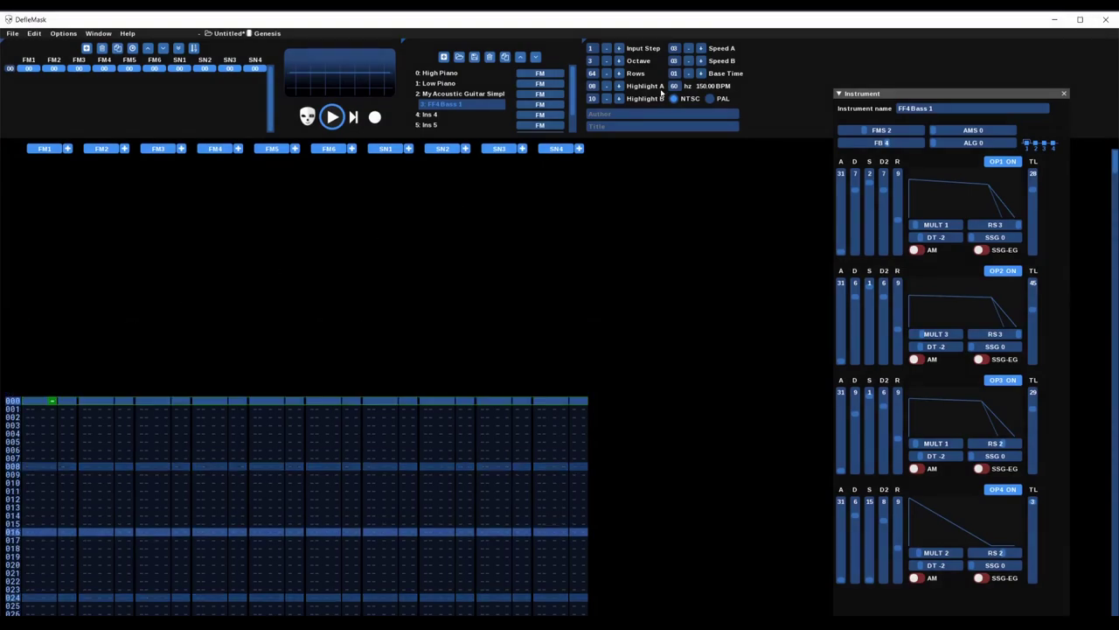
Step: Lower the entry octave to 2 and shorten release to 2 on OP2, 3 on OP3 and OP4
click(607, 63)
click(101, 417)
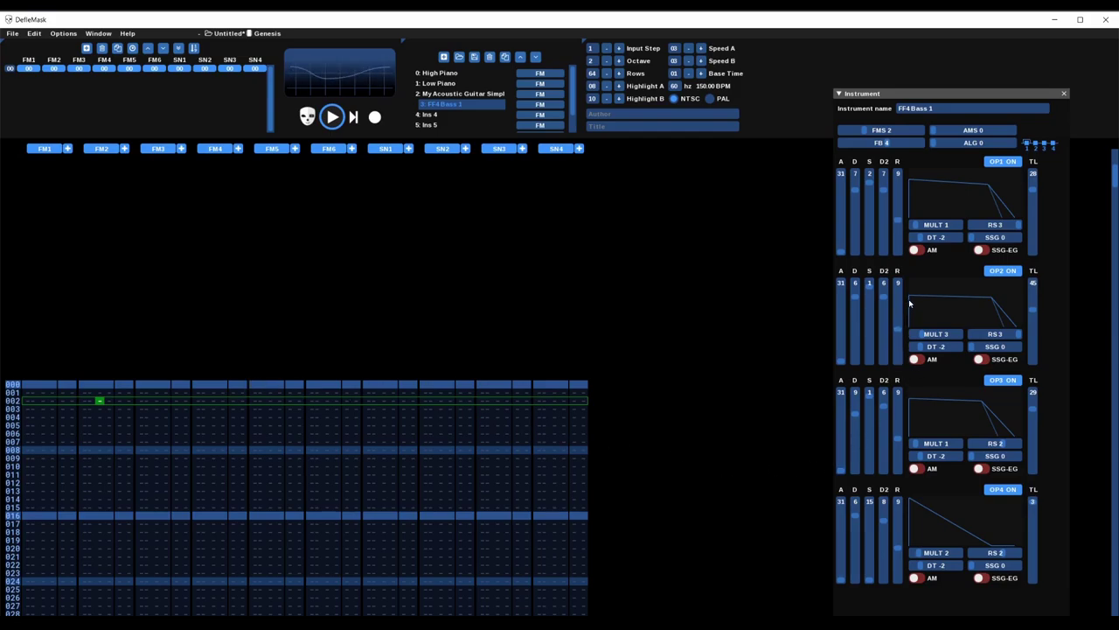
drag(899, 297, 907, 335)
drag(898, 404, 899, 418)
drag(909, 492, 899, 518)
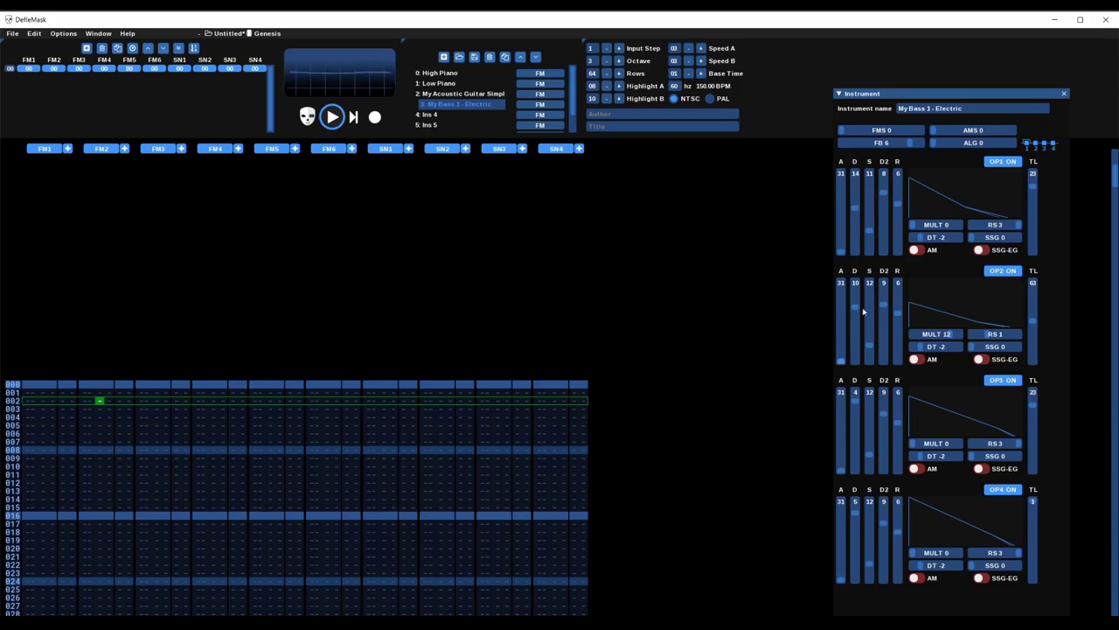
Step: Set OP2's rate scaling to 3 and OP1, OP3 and OP4 rate scaling to 1
click(1006, 337)
drag(1013, 335, 1022, 334)
drag(1019, 223, 988, 225)
drag(1019, 443, 988, 447)
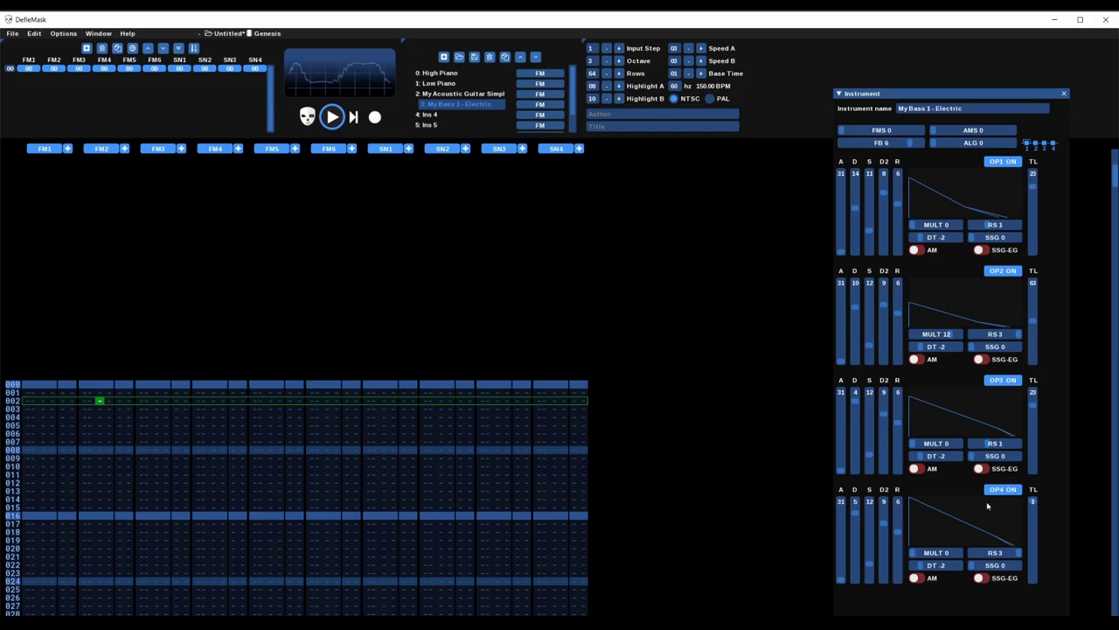
drag(997, 553, 981, 549)
Step: Lengthen the release of OP2, OP3 and OP4 to 10
click(899, 334)
click(898, 445)
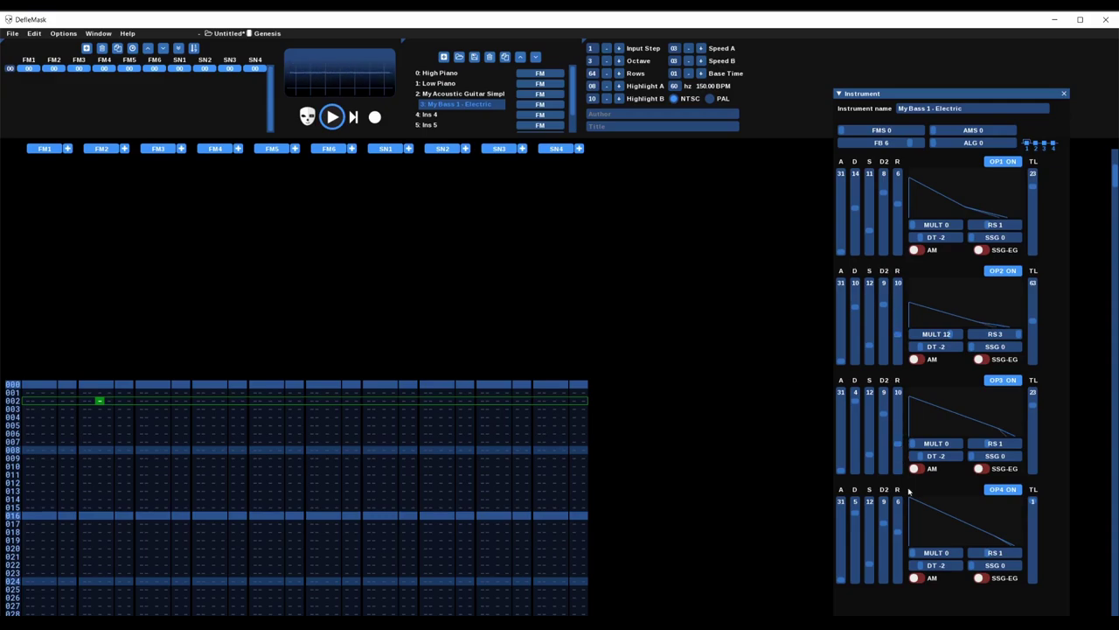
click(898, 558)
click(901, 582)
click(898, 558)
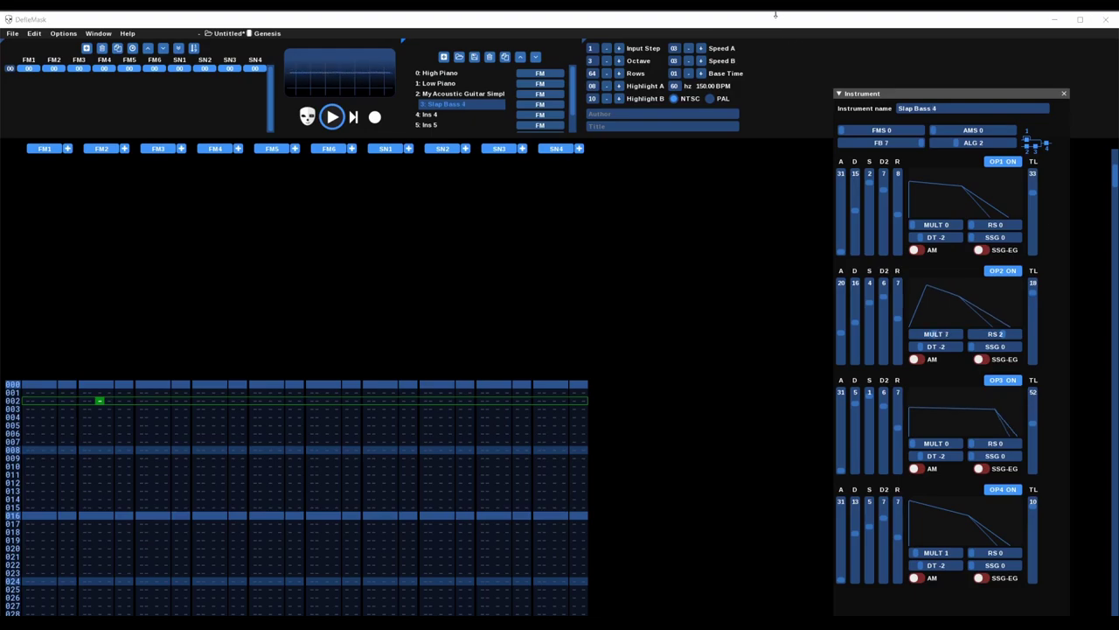
Step: Bring the DefleMask window into focus
click(775, 14)
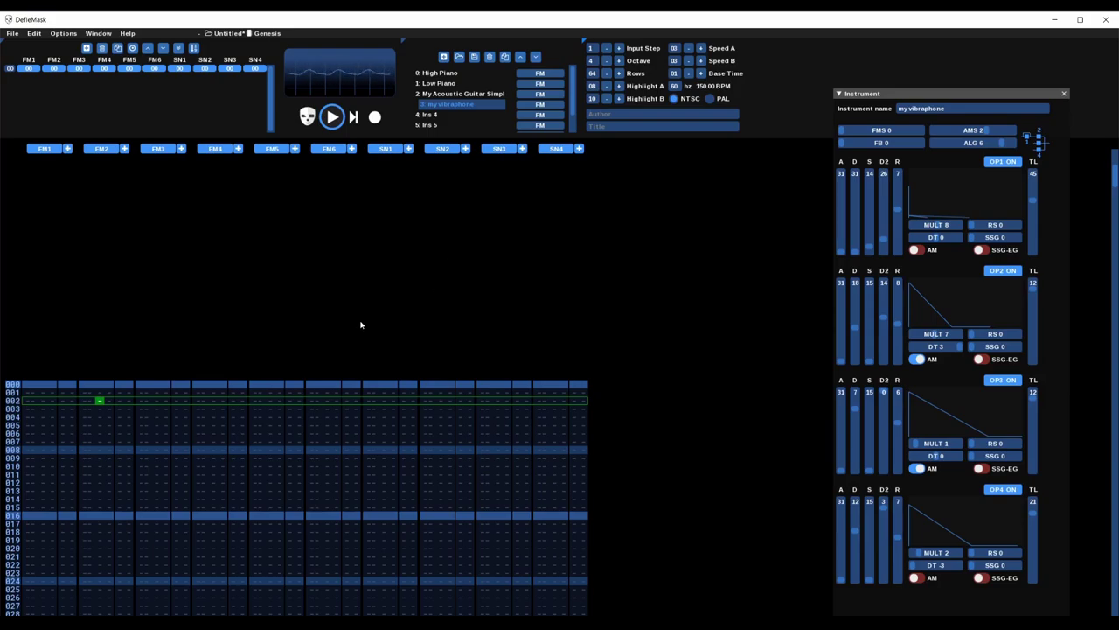
Step: Toggle note entry at FM1 row 000 and stop the test pattern's playback
click(34, 385)
key(space)
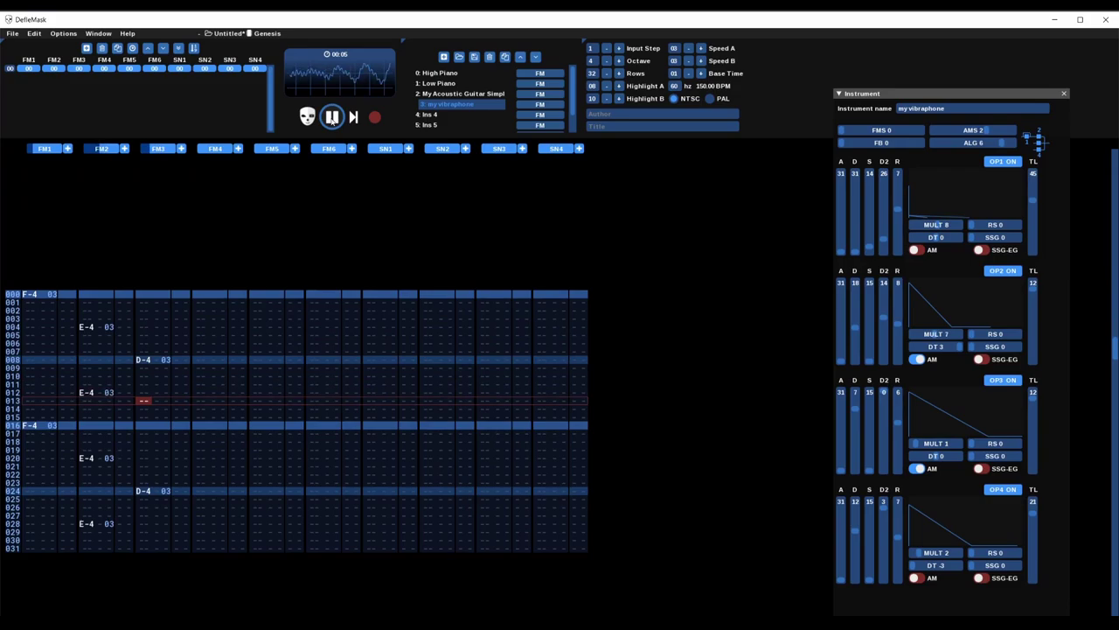
click(332, 117)
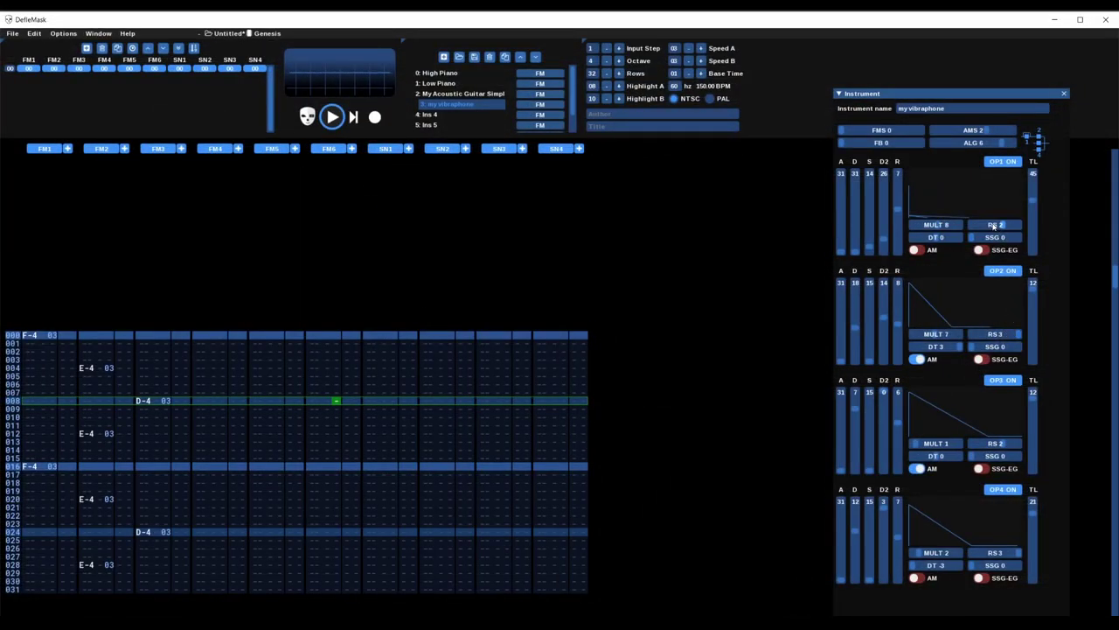
Step: Set OP1 rate scaling 1 and total level 37, OP4 rate scaling 3, OP2 rate scaling 1
click(986, 226)
click(1033, 198)
click(983, 557)
drag(983, 557, 1005, 551)
click(1020, 554)
click(995, 335)
drag(995, 335, 993, 336)
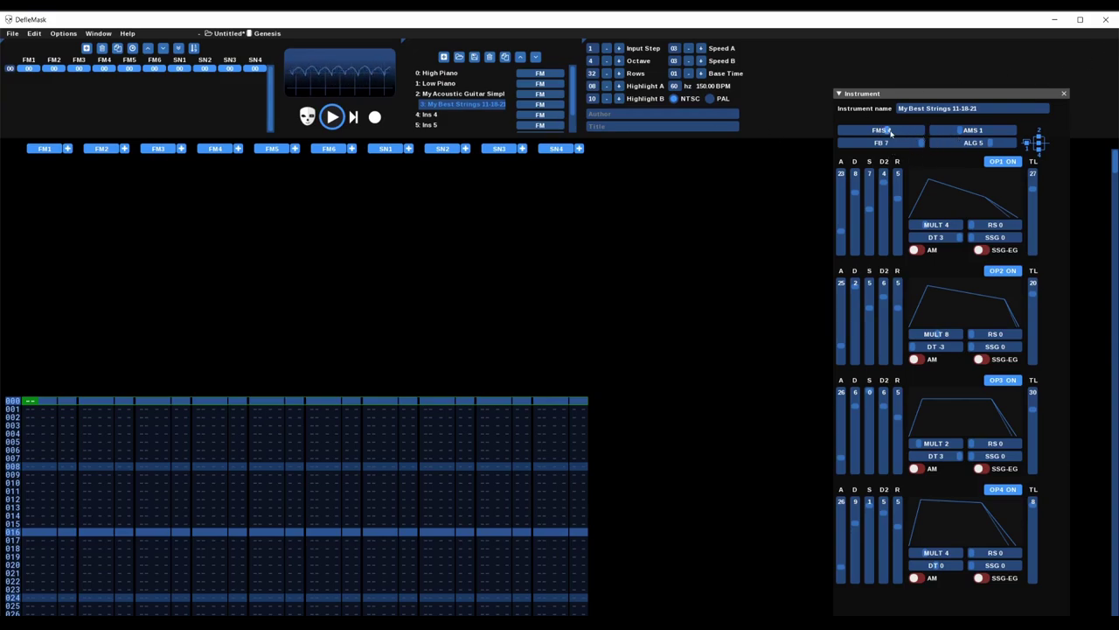
Step: Preview a note and raise the strings instrument's FMS from 1 to 4
key(z)
mouse_move(890, 131)
mouse_down()
mouse_move(922, 133)
mouse_move(842, 133)
mouse_move(885, 133)
mouse_up()
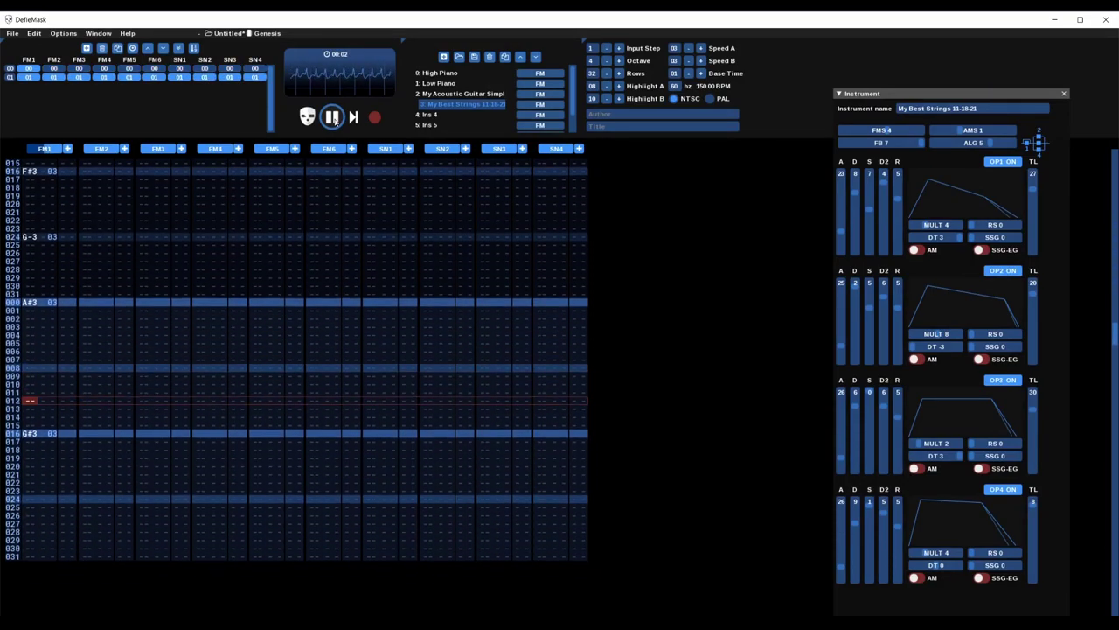
click(333, 117)
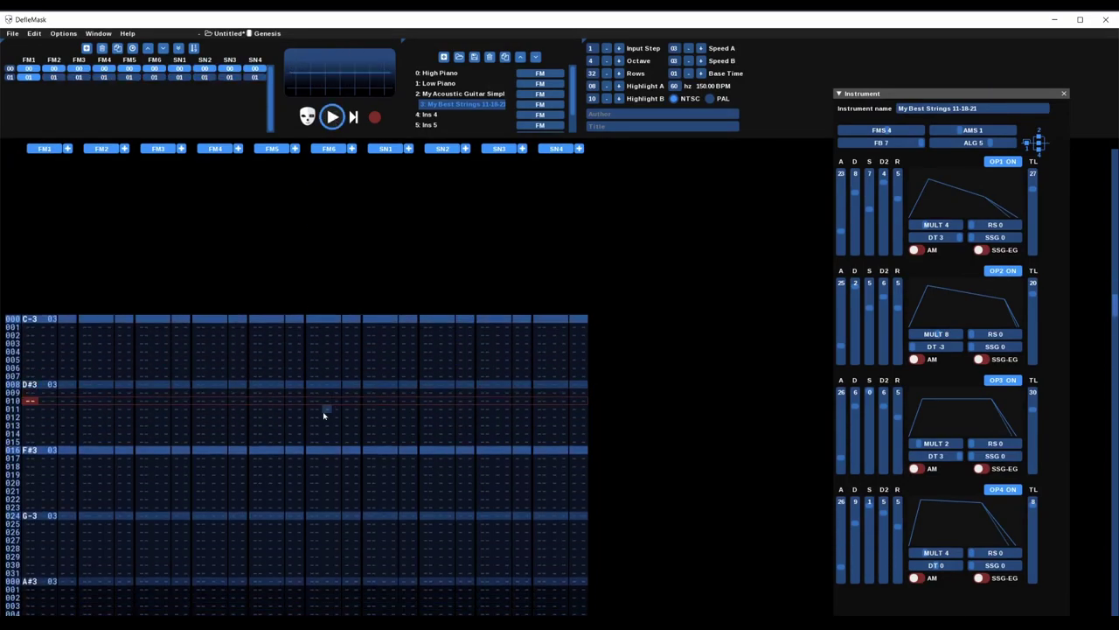
click(333, 117)
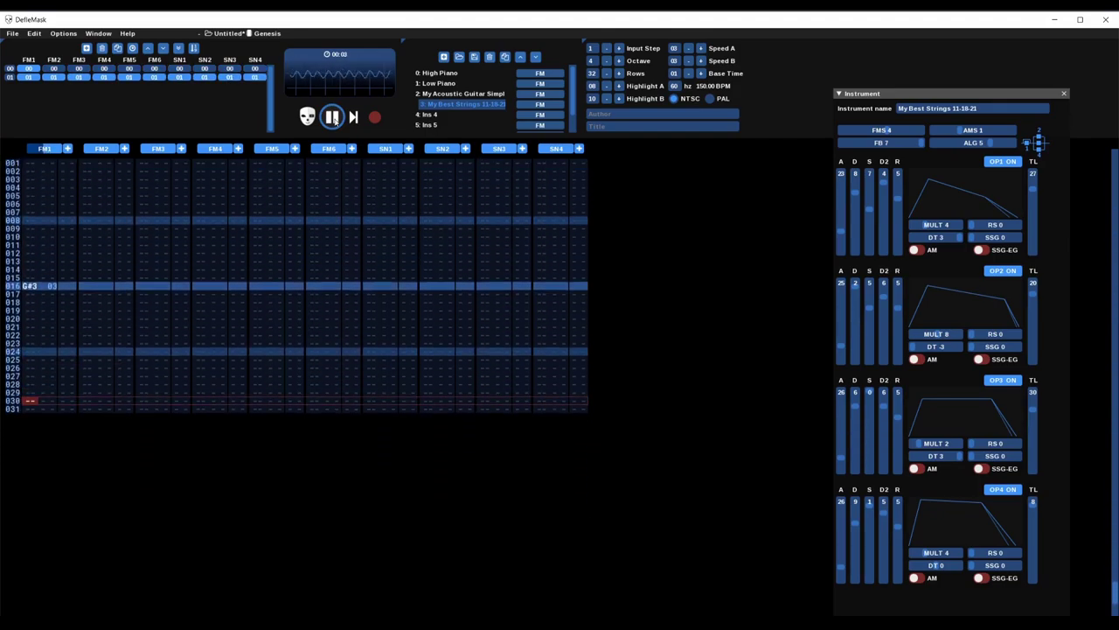
click(332, 117)
click(332, 118)
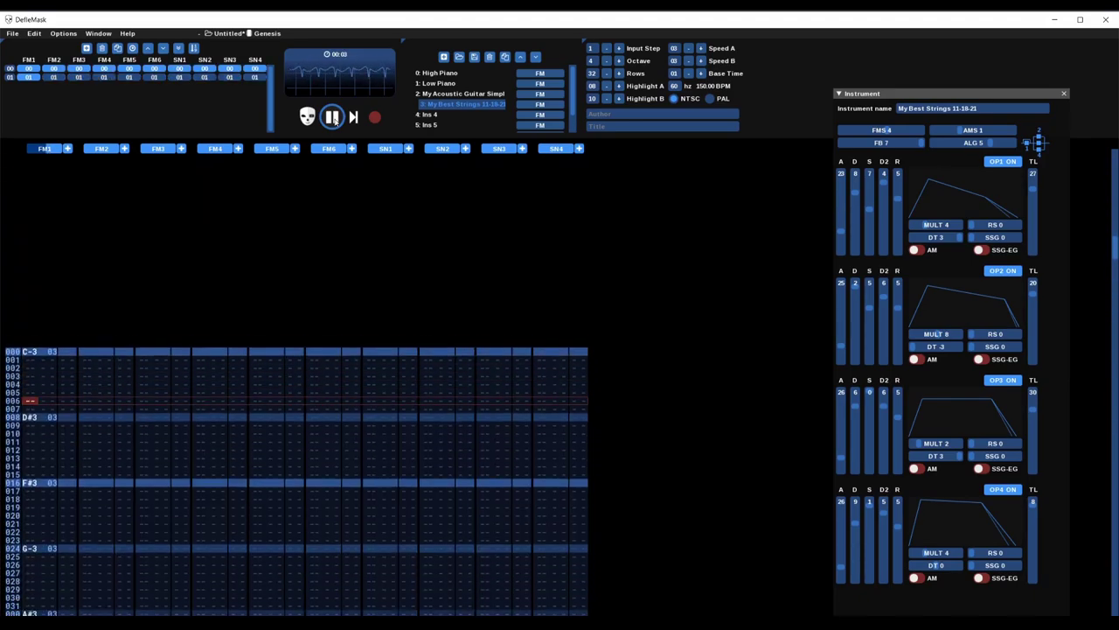
Step: Play back both melody channels, stopping and restarting to check the FM2 line
click(332, 117)
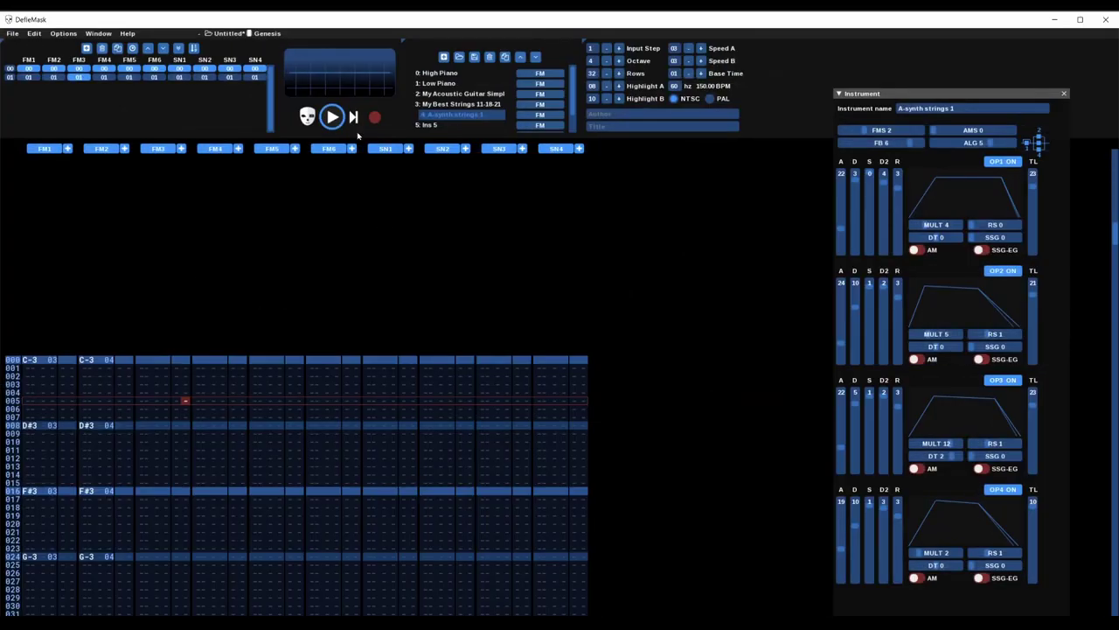
click(332, 117)
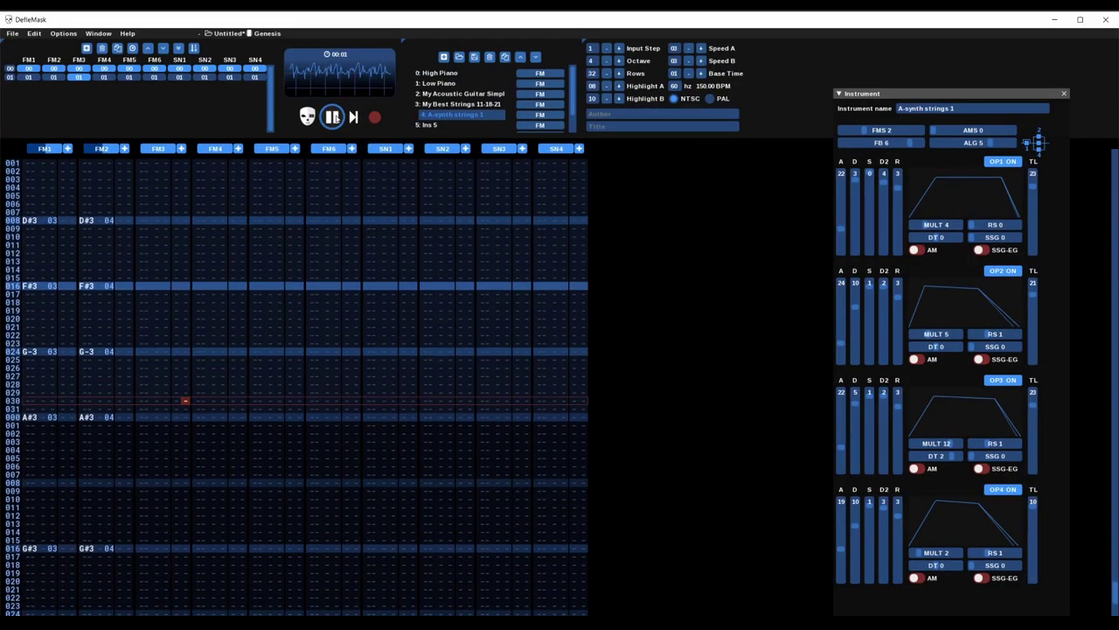
key(Return)
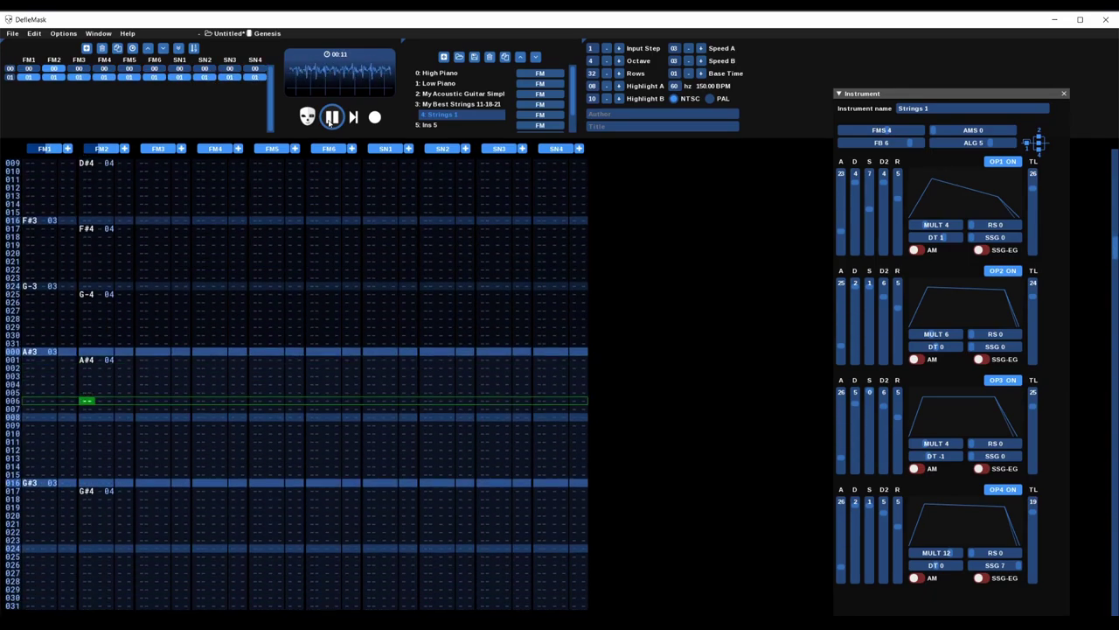
click(329, 120)
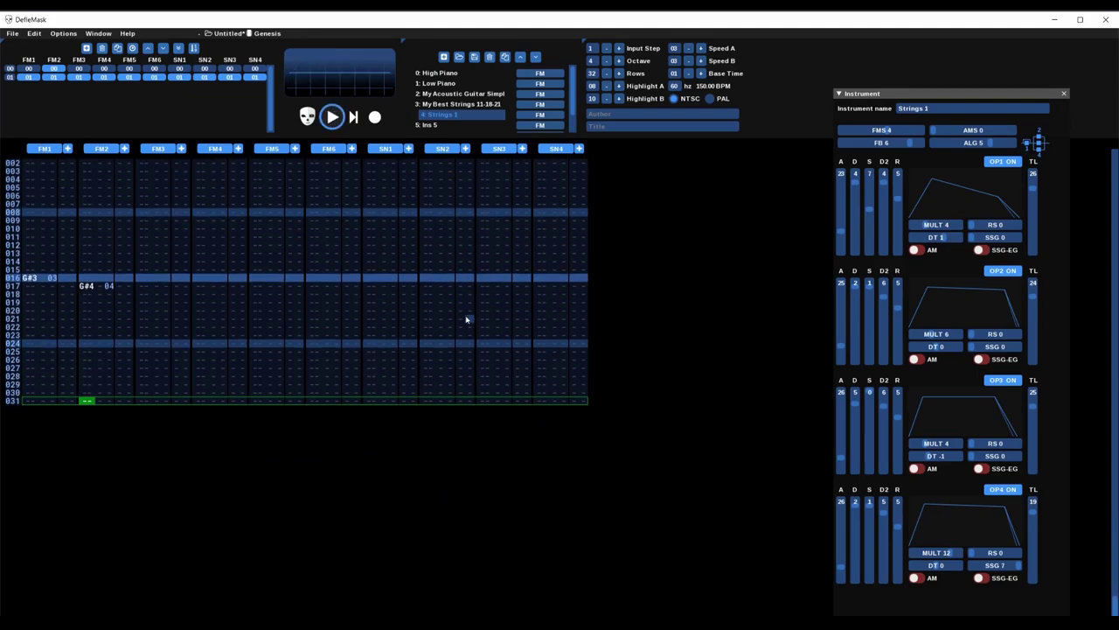
scroll(463, 320, up, 10)
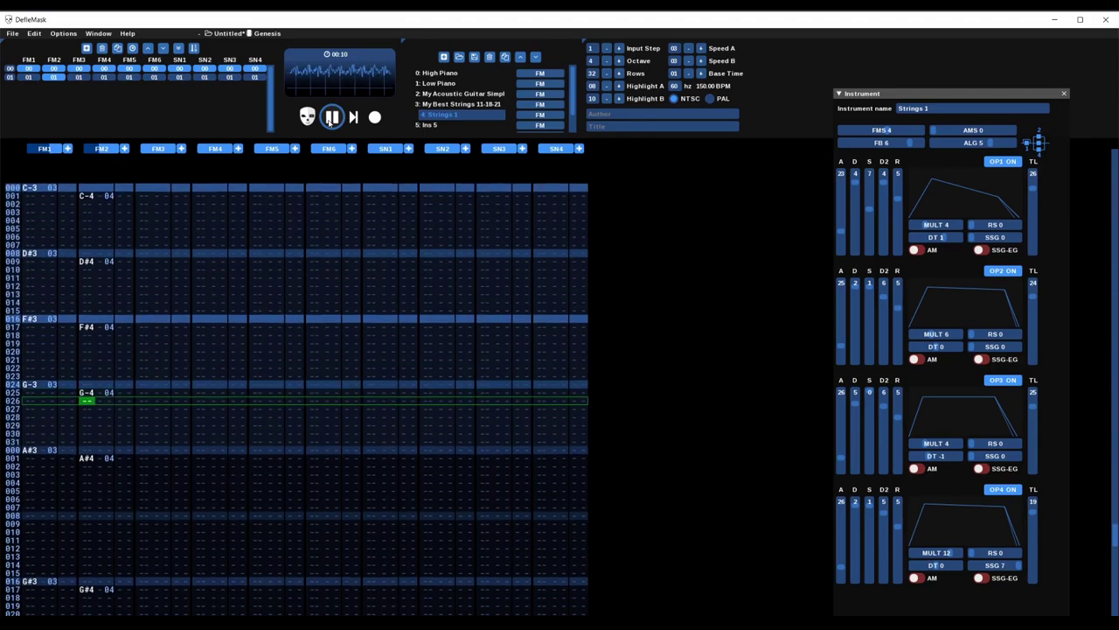
click(331, 117)
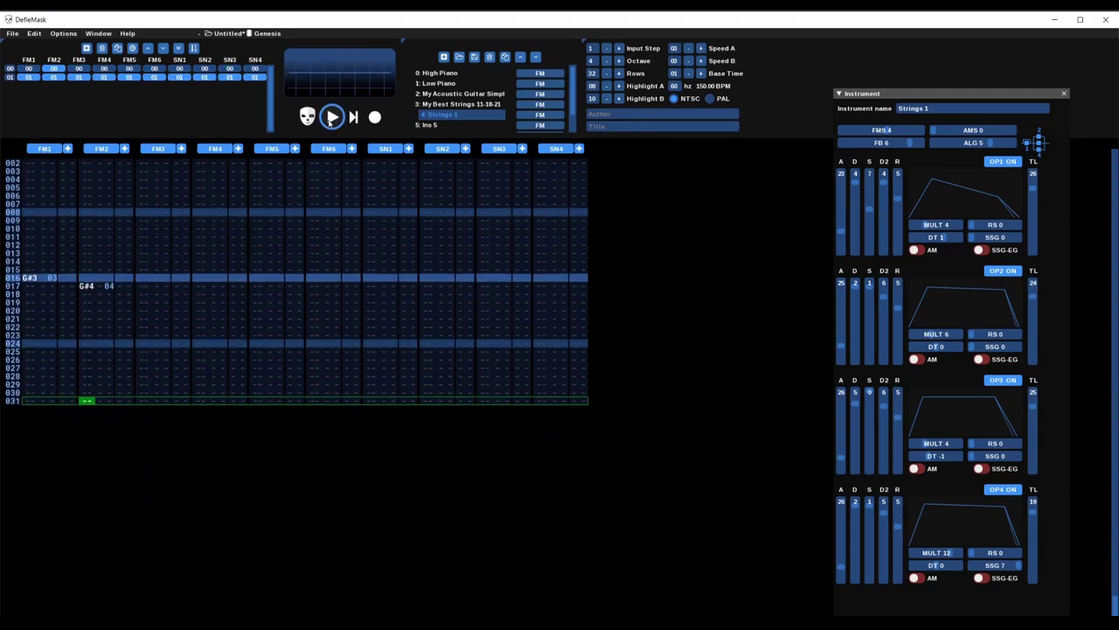
scroll(461, 320, down, 10)
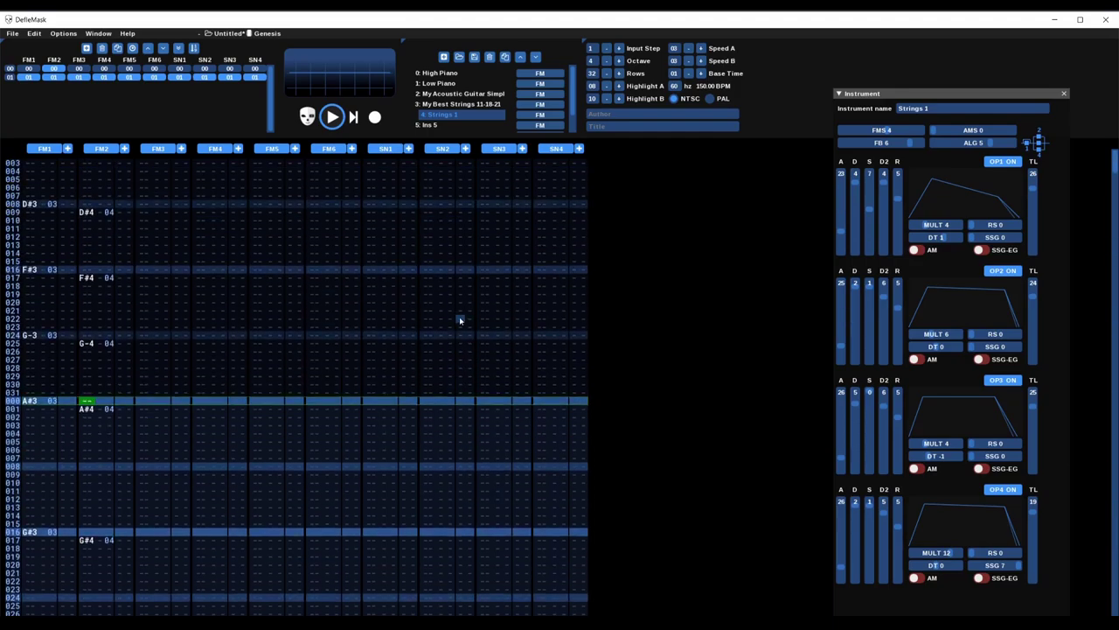
scroll(455, 320, up, 7)
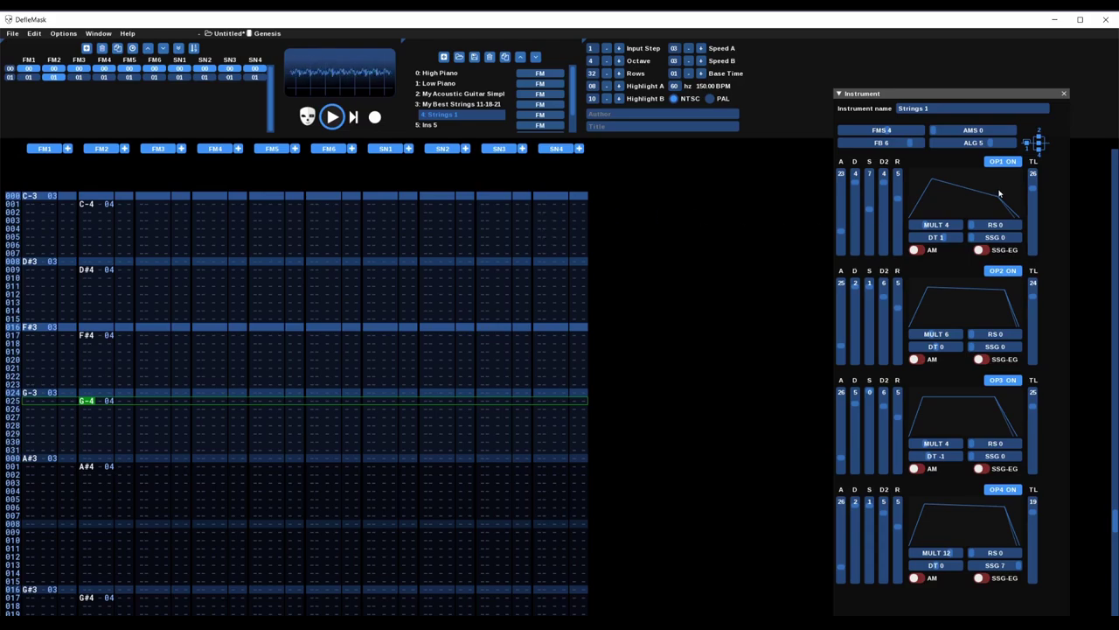
Step: Change the FM algorithm to 4 and lower operator 4's multiplier to 8
mouse_move(966, 143)
mouse_down()
mouse_move(944, 144)
mouse_move(955, 146)
mouse_up()
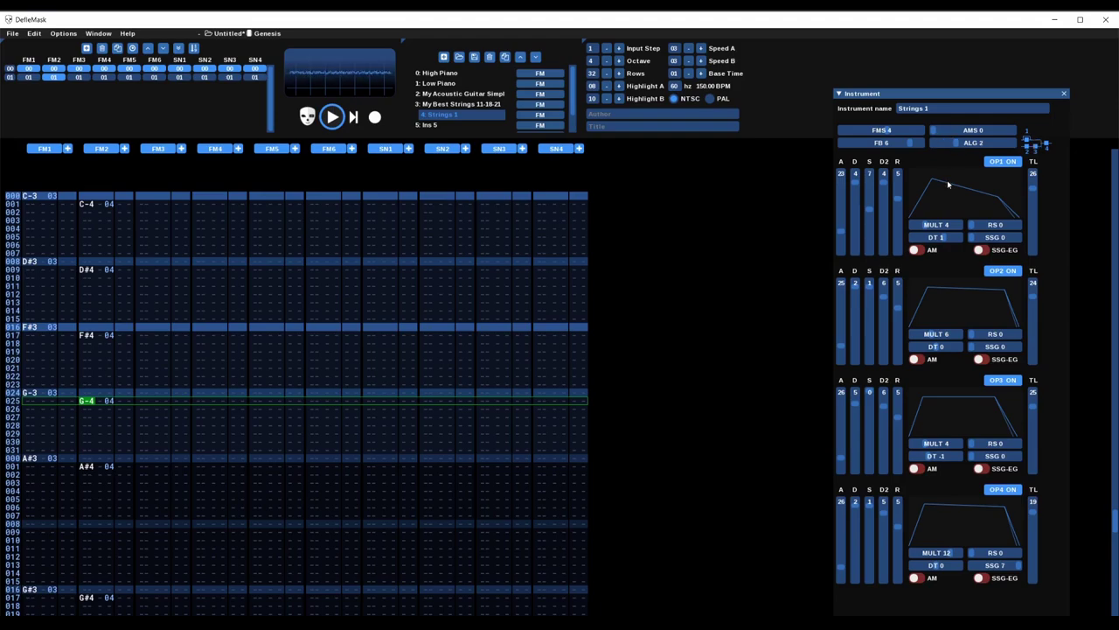
drag(945, 553, 932, 554)
drag(971, 147, 974, 147)
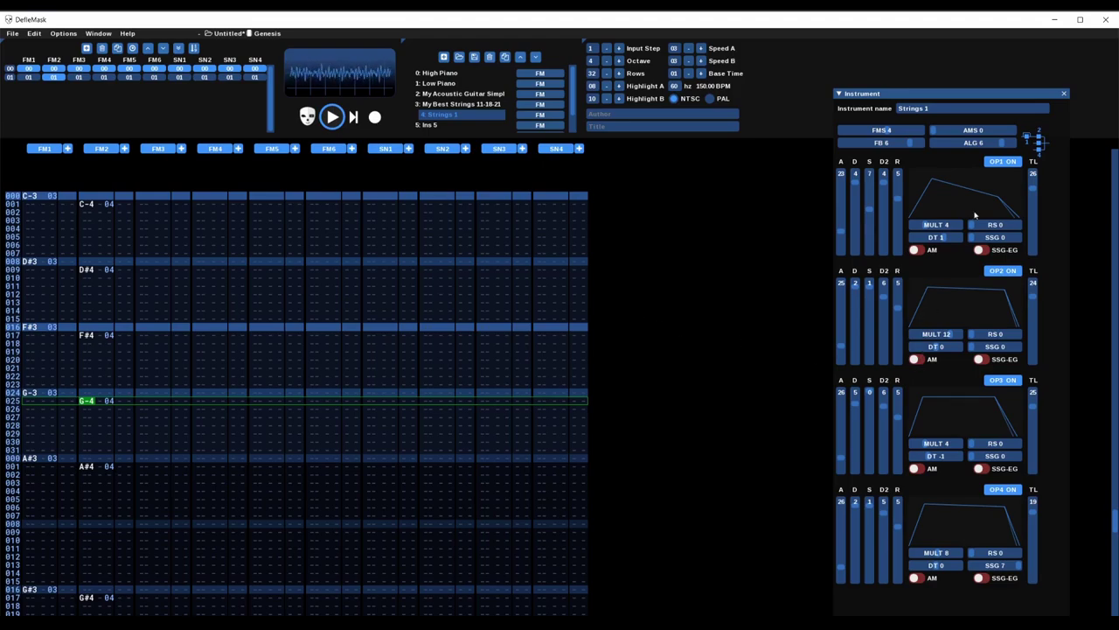
Step: Reset Strings 1 to algorithm 4 and set the operator multipliers to 2, 2, 4 and 4
click(977, 143)
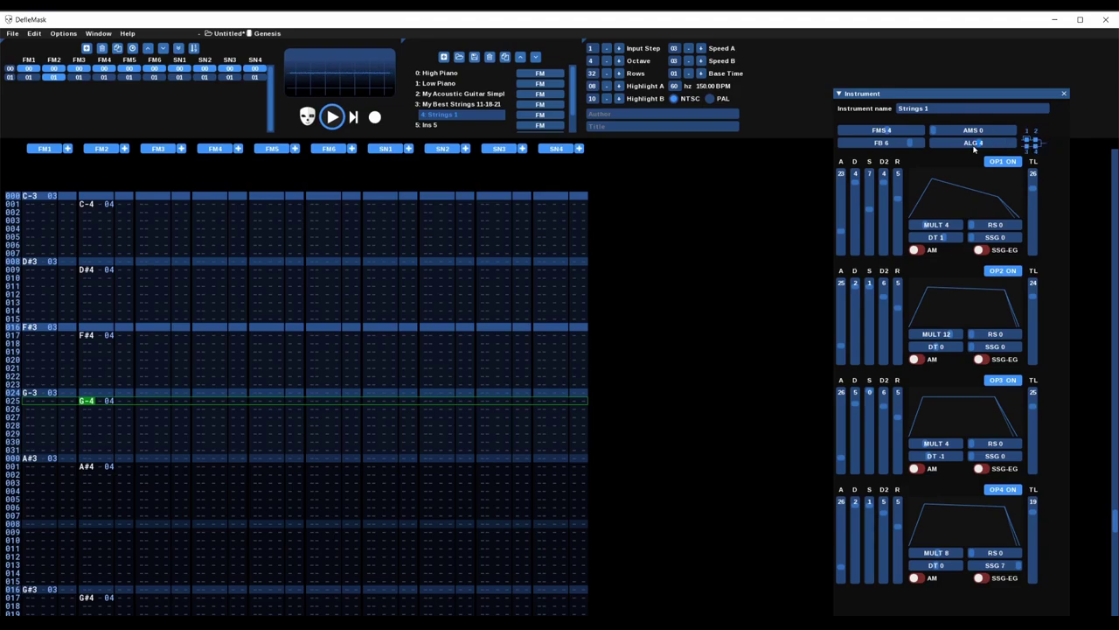
click(925, 338)
click(920, 338)
mouse_move(923, 557)
mouse_down()
mouse_move(936, 553)
mouse_move(925, 553)
mouse_up()
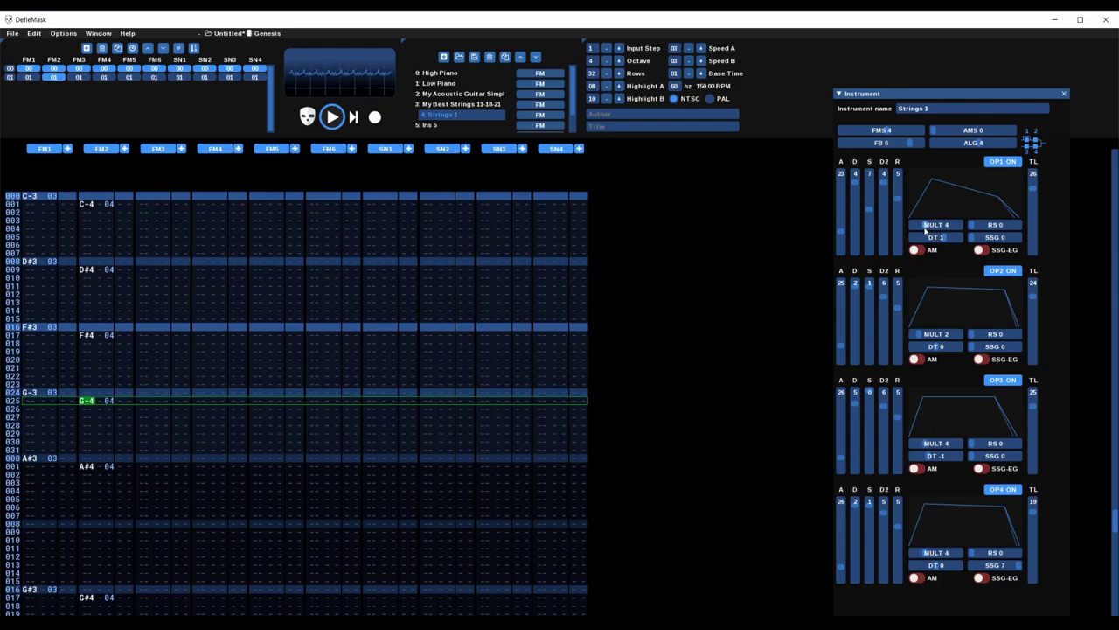
drag(927, 225, 922, 232)
Step: Select all notes in the FM2 channel
key(ctrl+a)
key(ctrl+a)
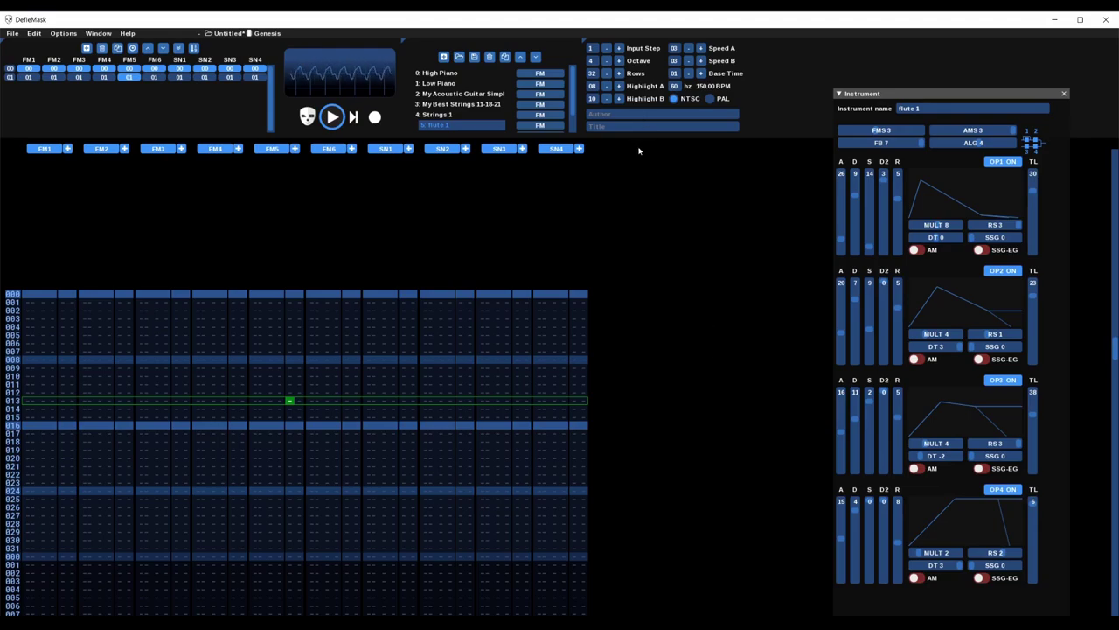
Step: Raise the note-entry octave to 5
click(619, 60)
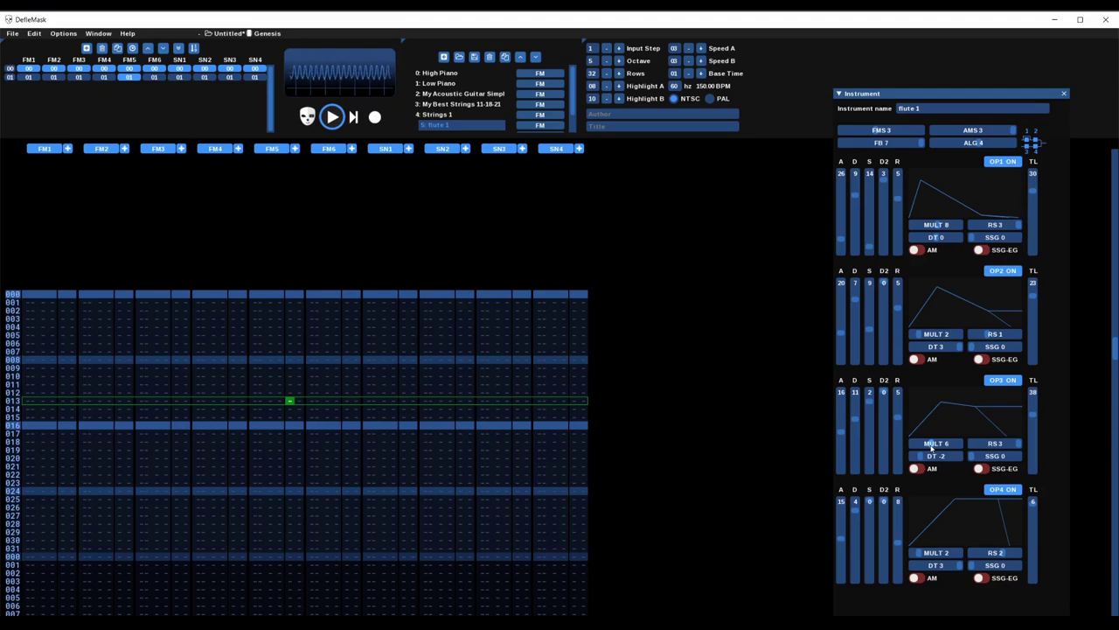
Step: Lower the note-entry octave to 3
scroll(933, 447, up, 2)
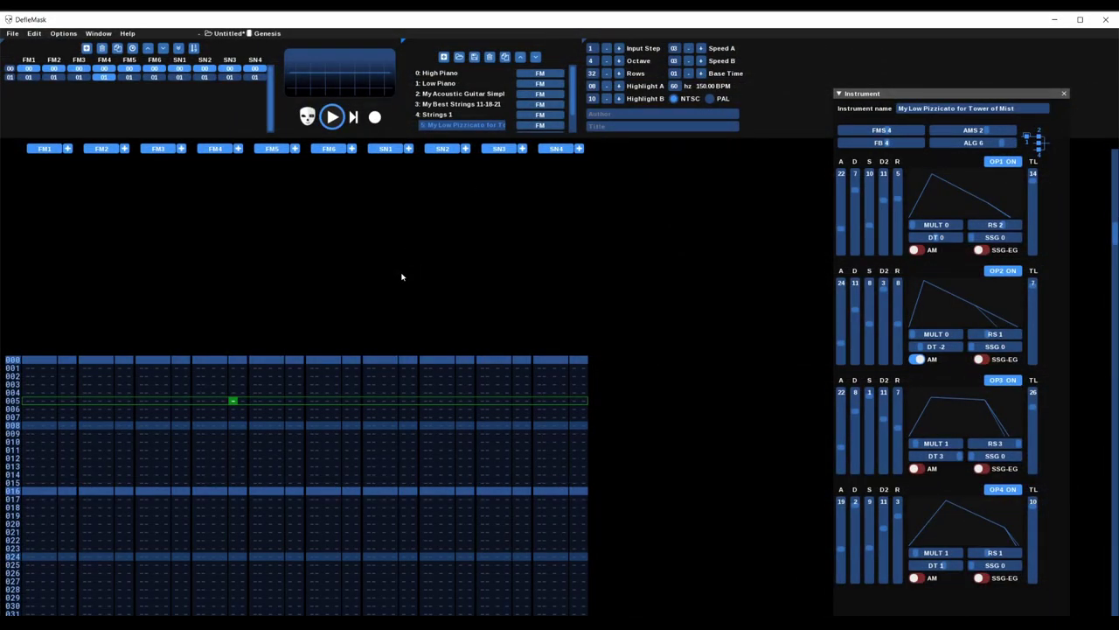
click(606, 61)
click(607, 62)
Step: Open a file from disk, raise the input octave to 4, and play the song
click(461, 58)
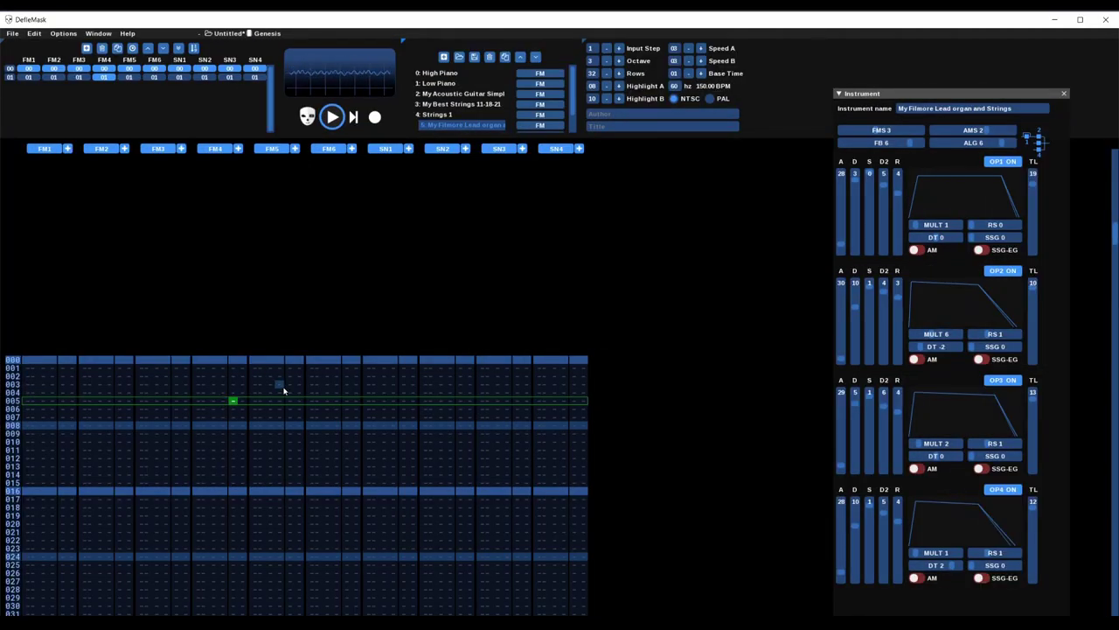
click(619, 60)
click(332, 117)
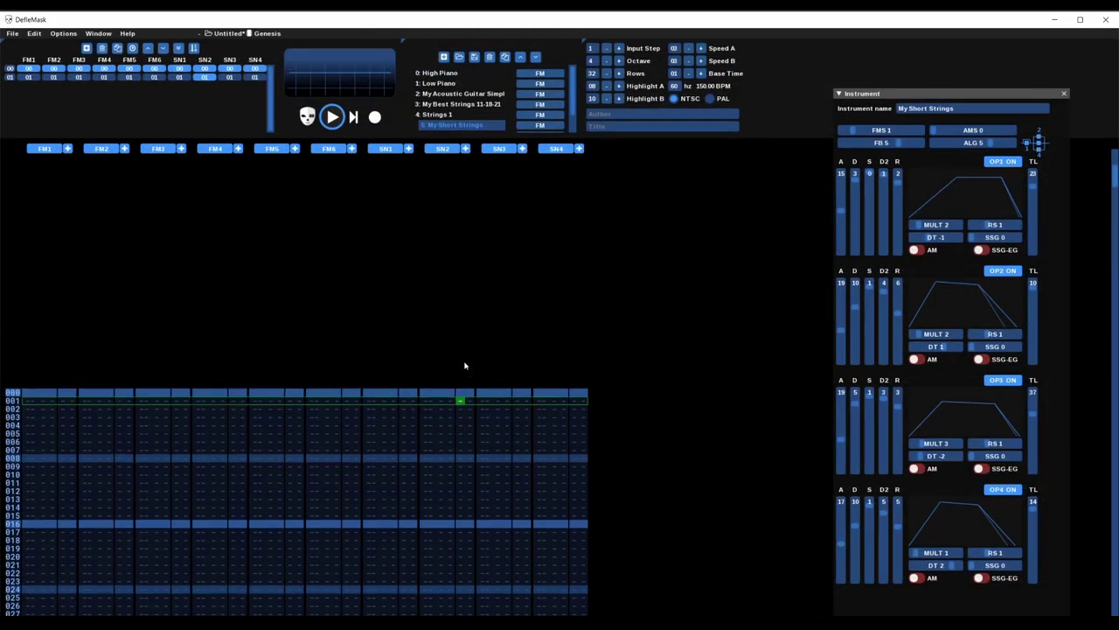
Step: Place the cursor at FM5 row 005 and lower the input octave to 2
click(254, 435)
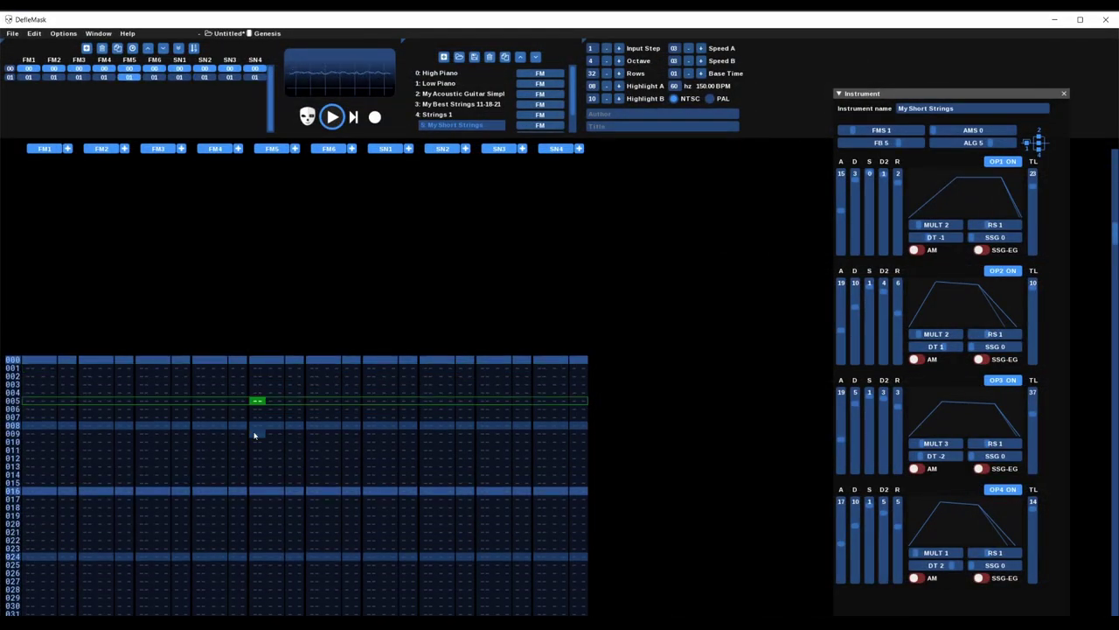
click(607, 61)
click(608, 62)
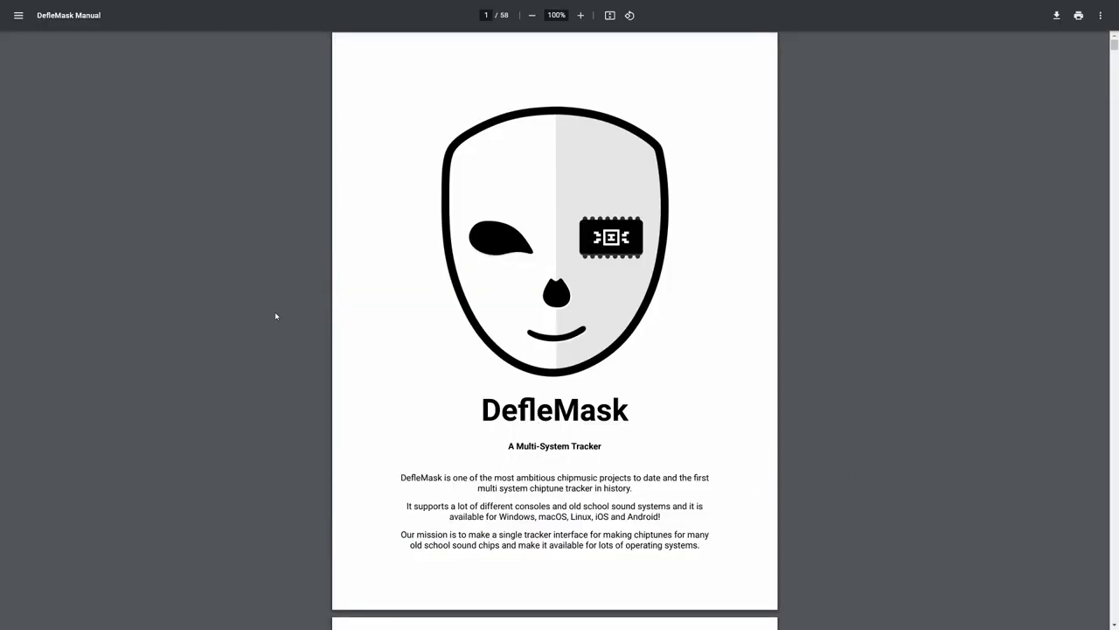
Step: Zoom the manual to 125% and scroll down to the supported soundchips table
click(581, 16)
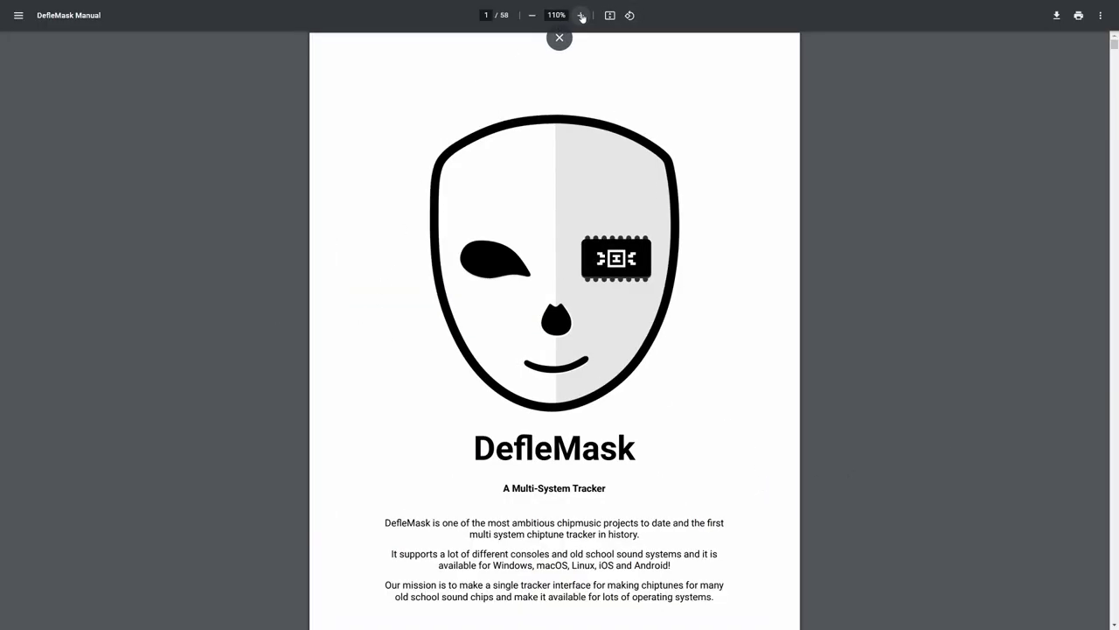
click(581, 16)
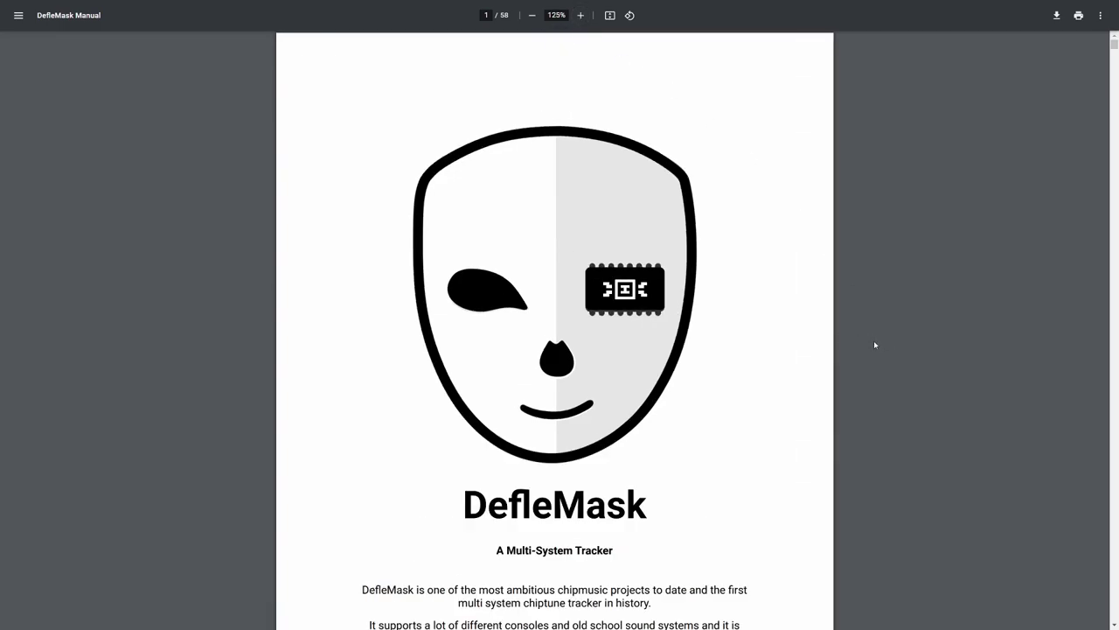
scroll(875, 345, down, 3)
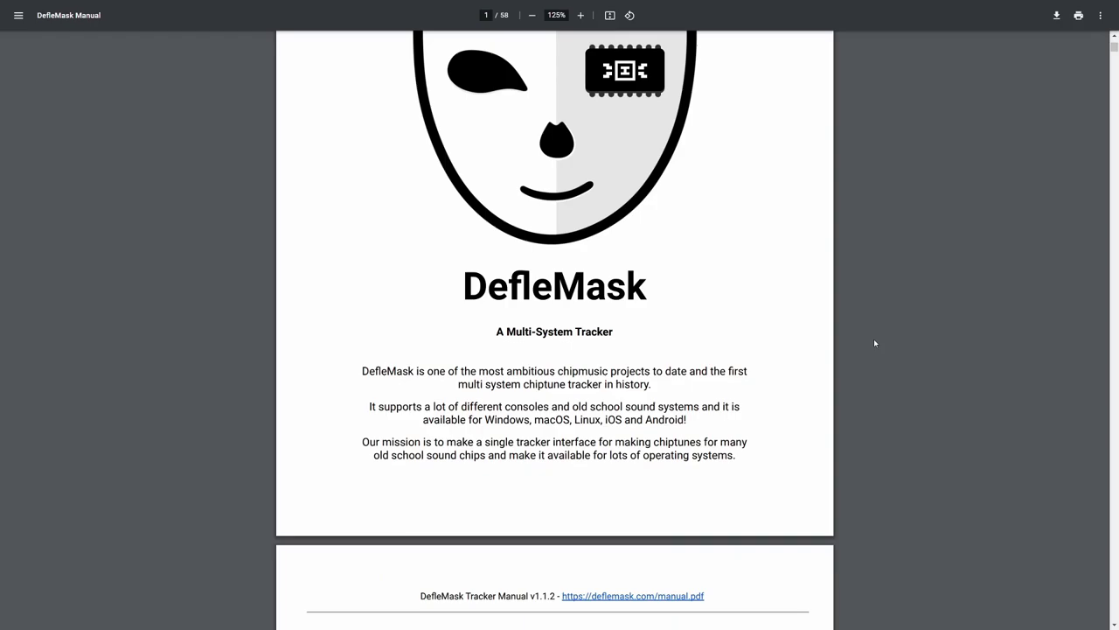
scroll(874, 343, down, 6)
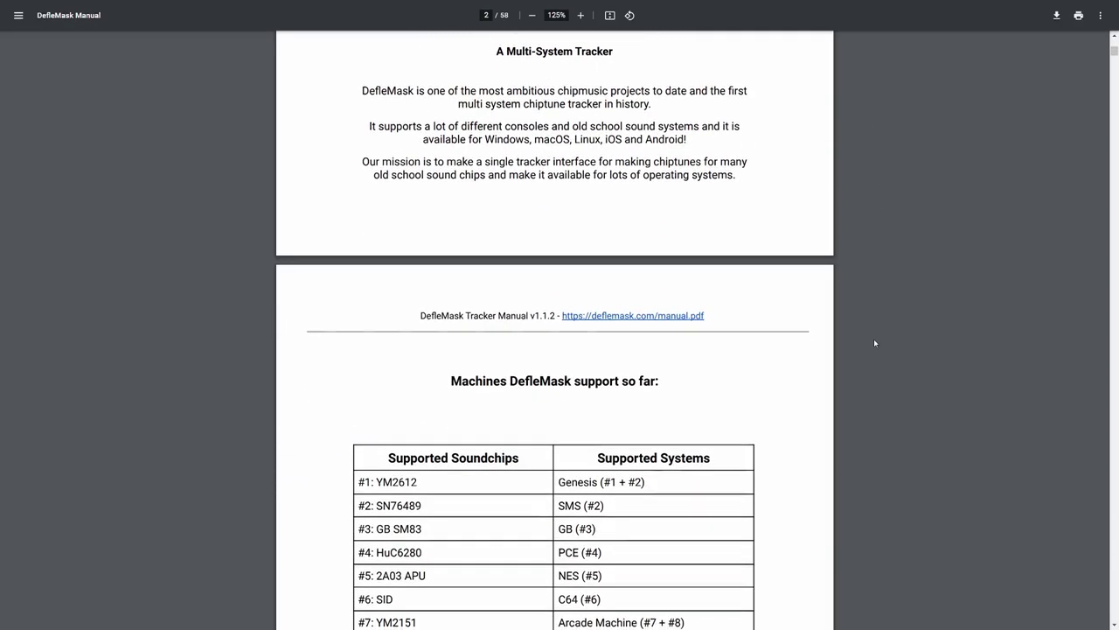
scroll(874, 343, down, 1)
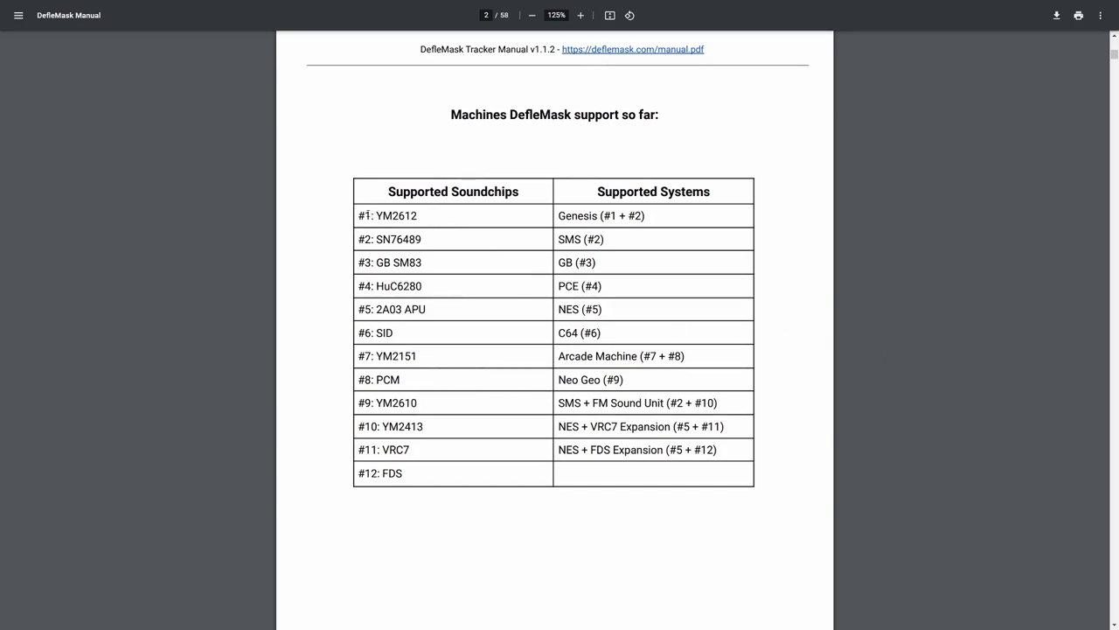
Step: Highlight the YM2612/Genesis row and the #2: SN76489 entry in the soundchips table
drag(358, 216, 675, 217)
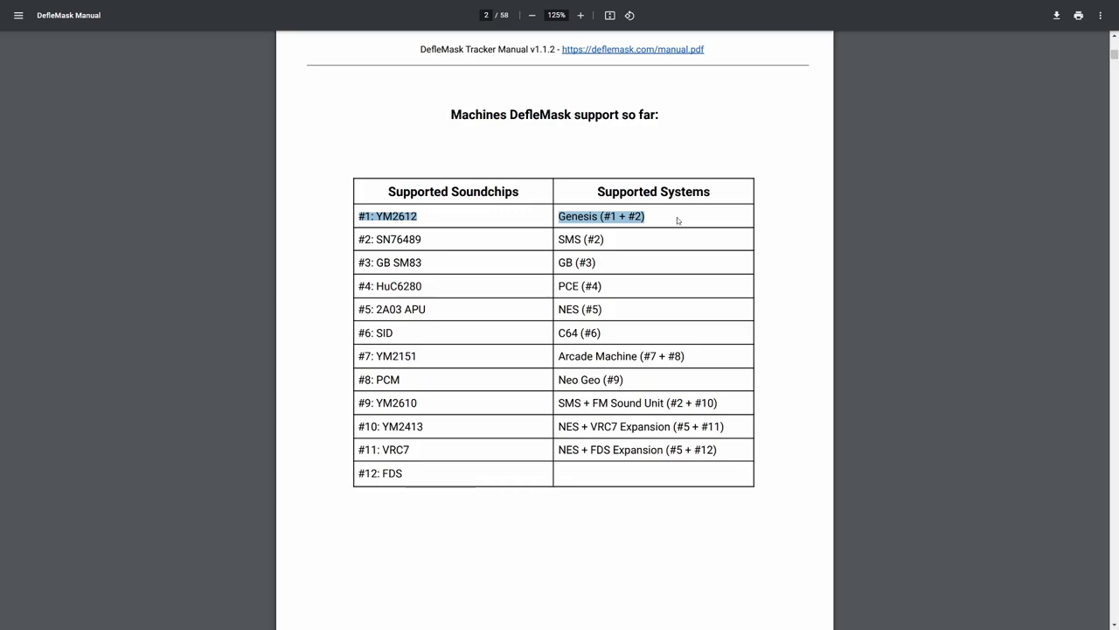
click(787, 287)
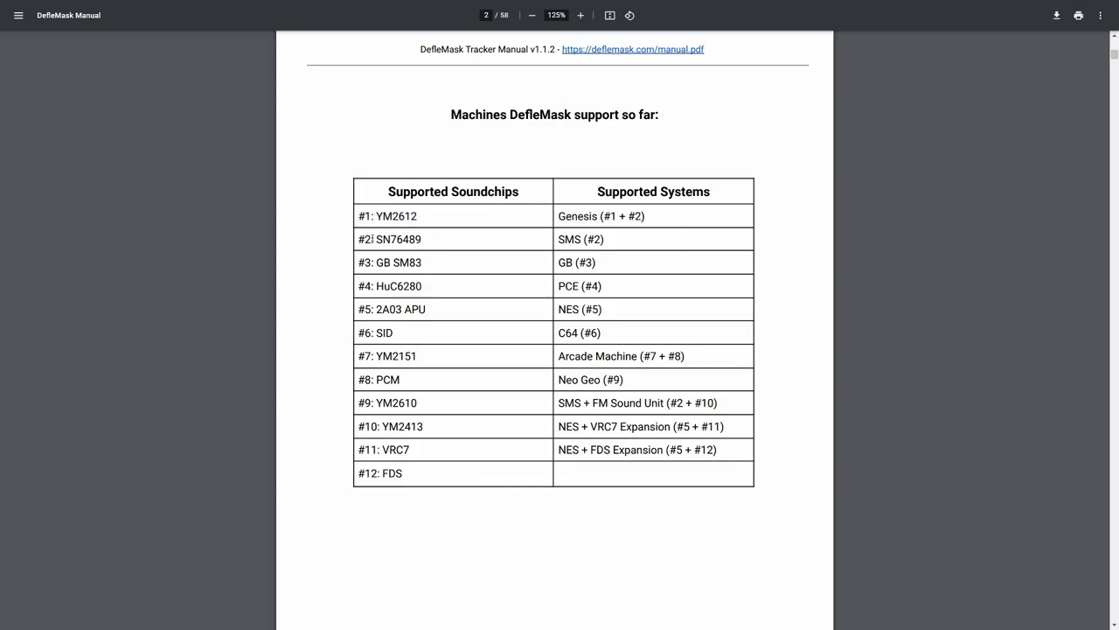
drag(423, 238, 321, 243)
drag(646, 216, 556, 217)
Step: Scroll through the table of contents to the Effects list on page 4
scroll(779, 335, down, 5)
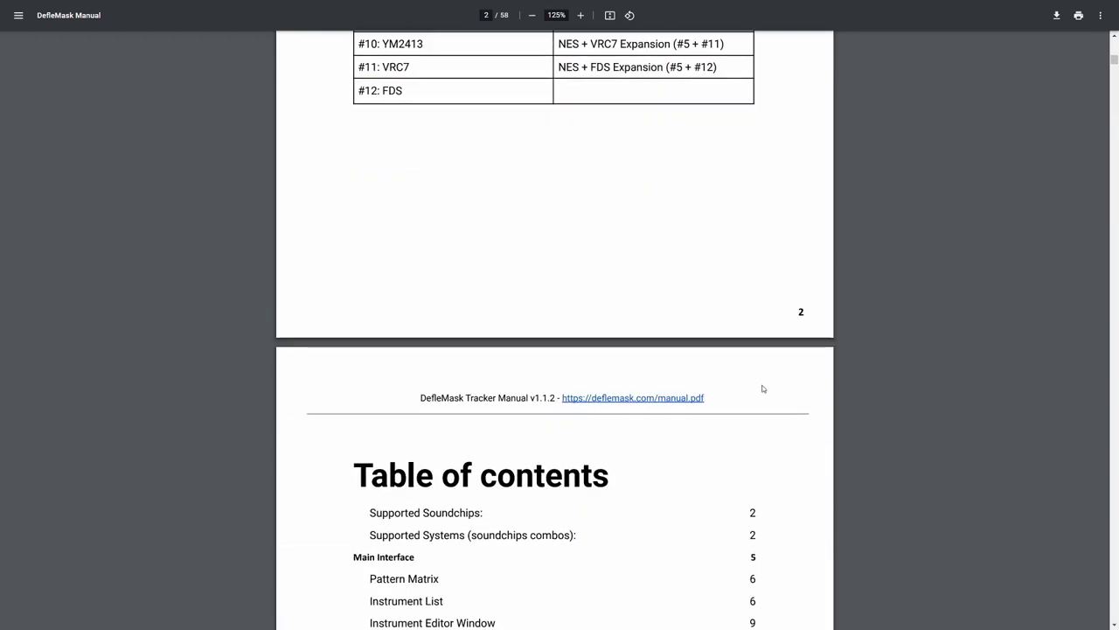
scroll(761, 388, down, 4)
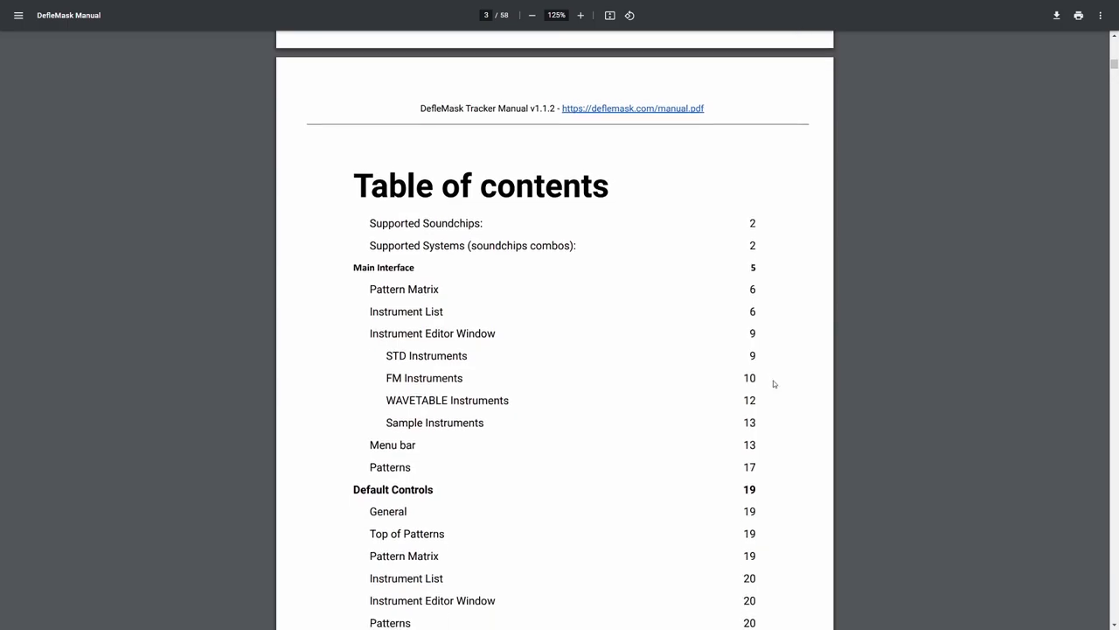
scroll(774, 384, down, 1)
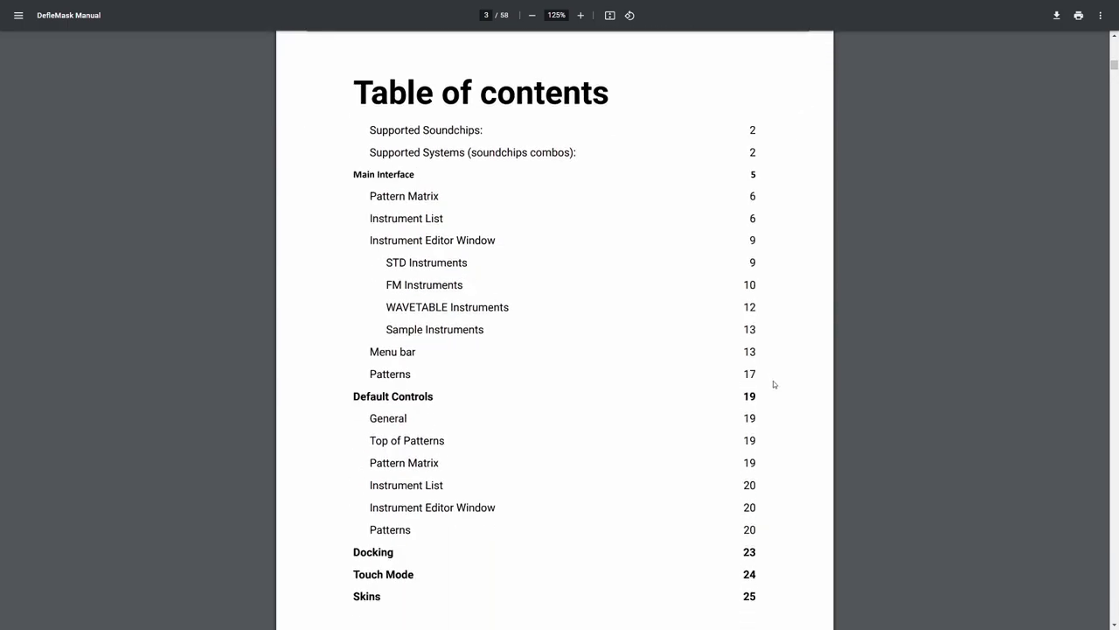
scroll(773, 384, down, 2)
scroll(773, 384, down, 3)
scroll(773, 384, down, 3)
scroll(695, 358, down, 1)
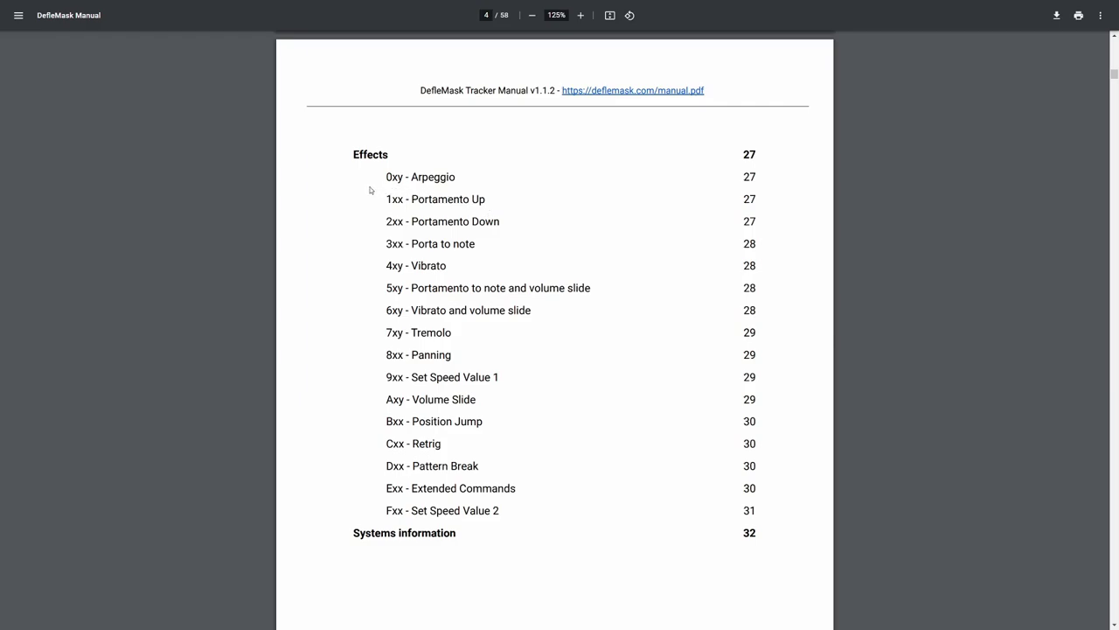
scroll(340, 344, down, 1)
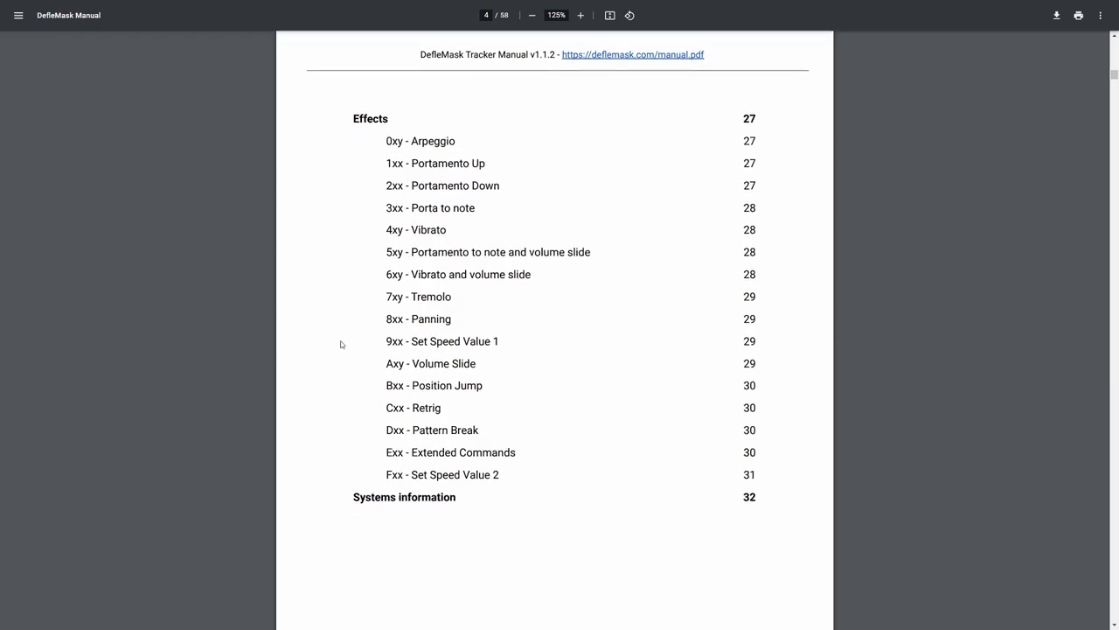
scroll(341, 344, down, 8)
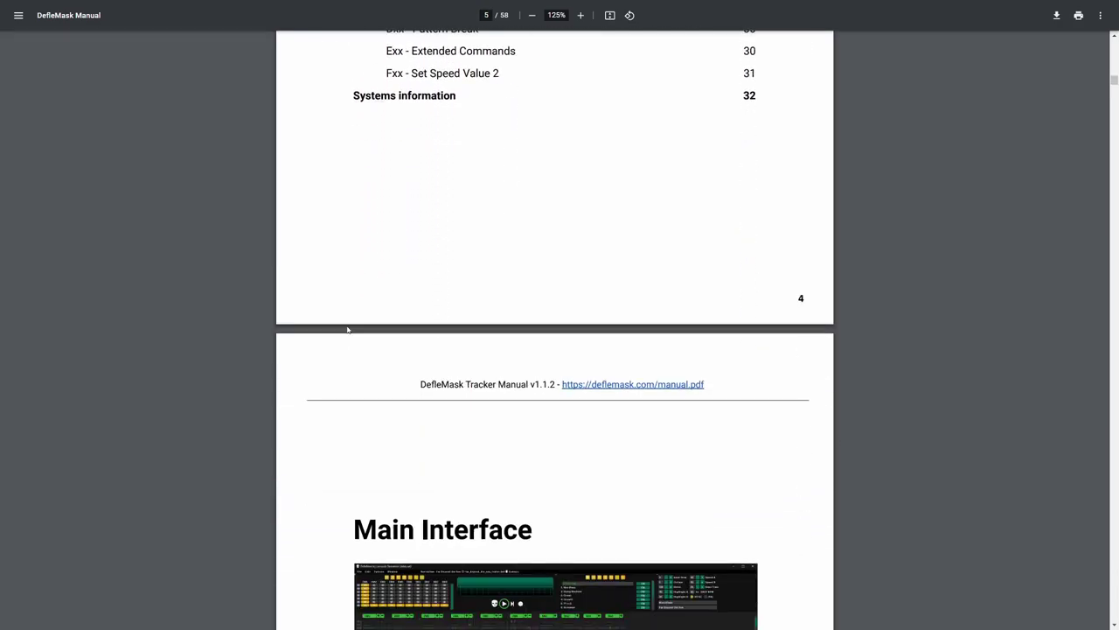
scroll(342, 326, down, 7)
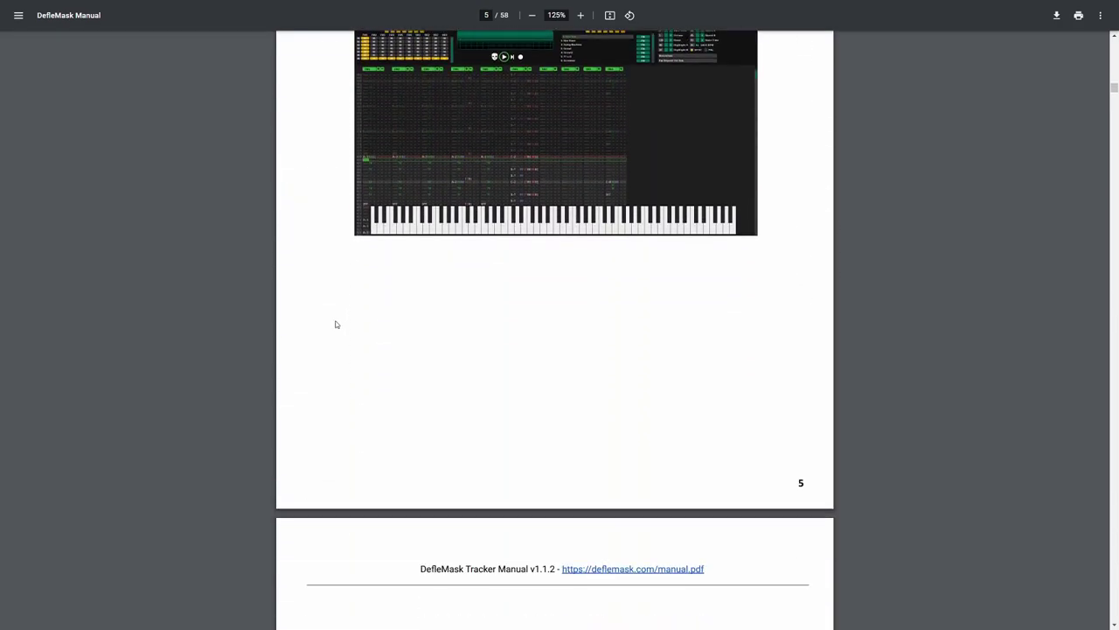
scroll(335, 325, down, 3)
scroll(335, 324, up, 8)
scroll(335, 325, up, 10)
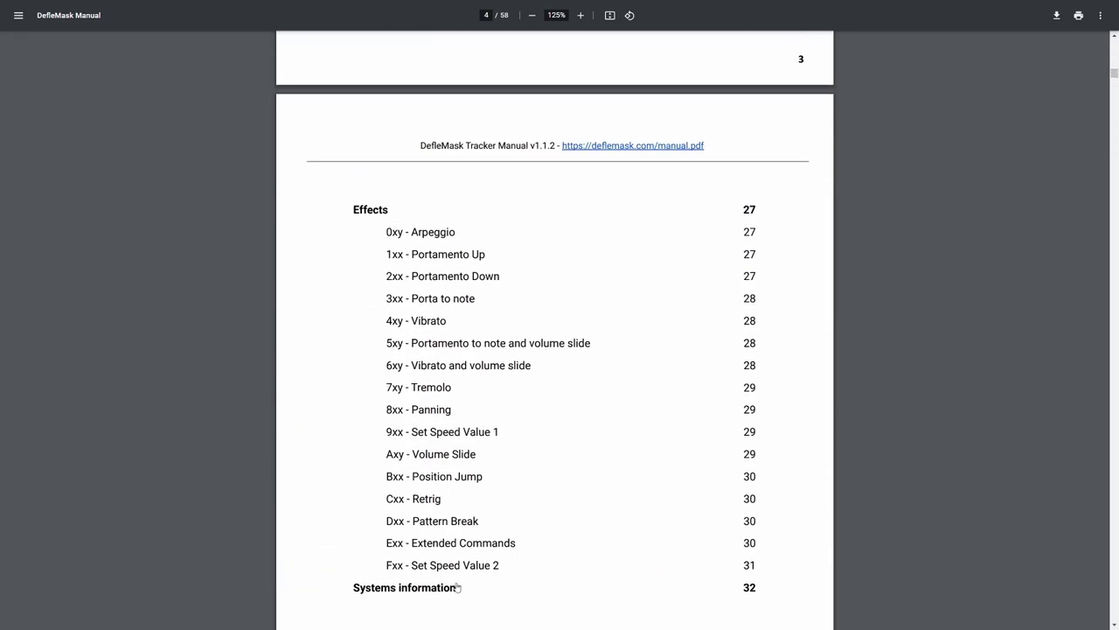
Step: Jump to the 0xy - Arpeggio effect and read down to page 27's Systems Information
click(421, 234)
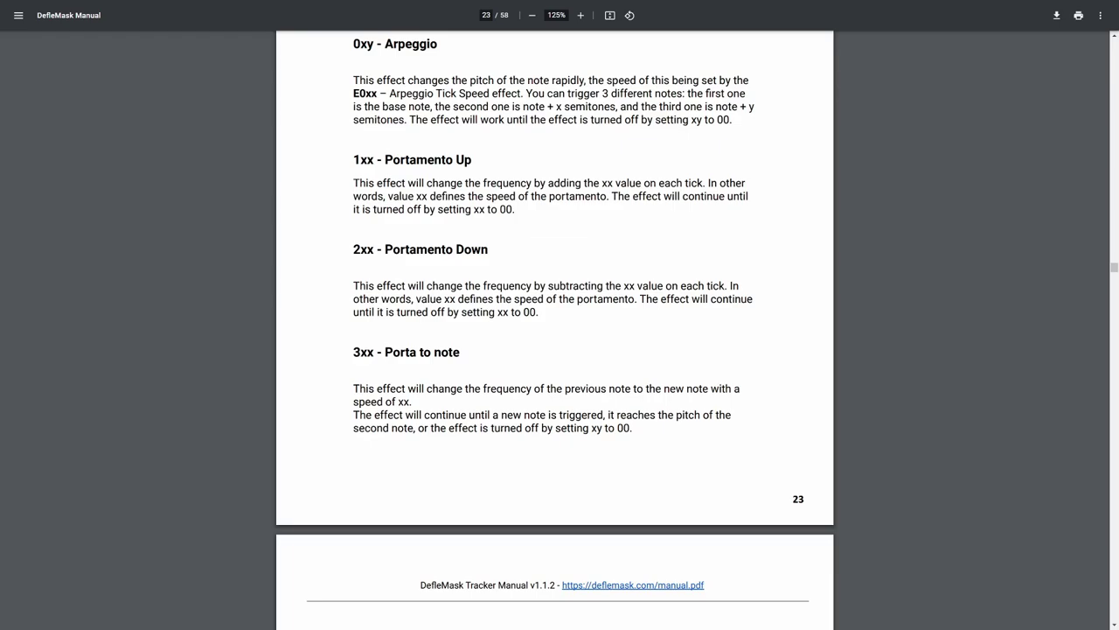
scroll(702, 337, down, 5)
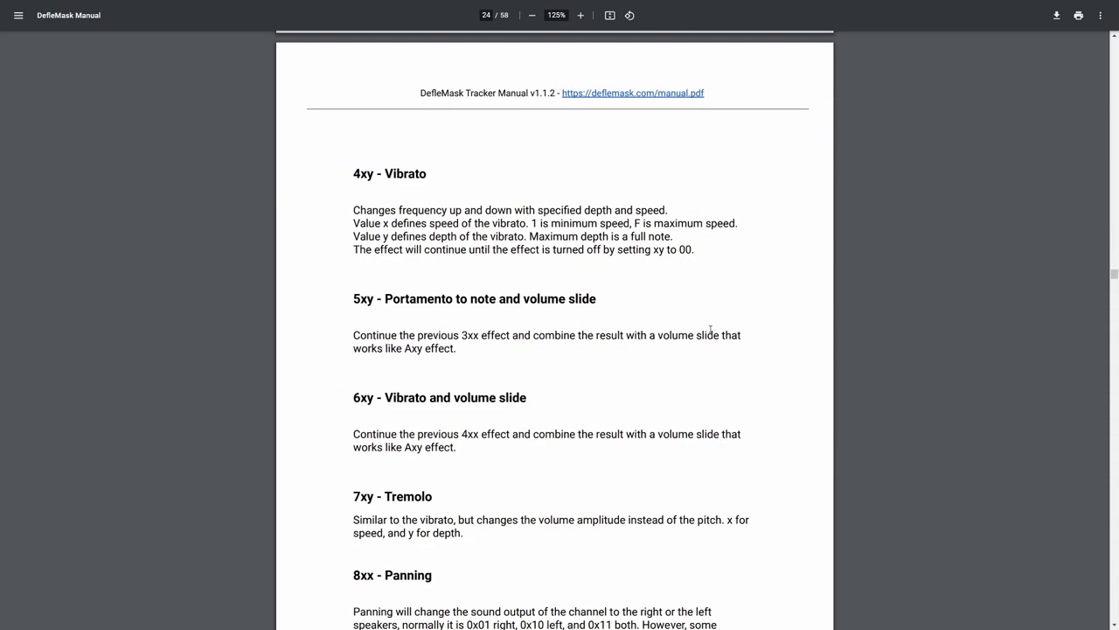
scroll(711, 329, down, 6)
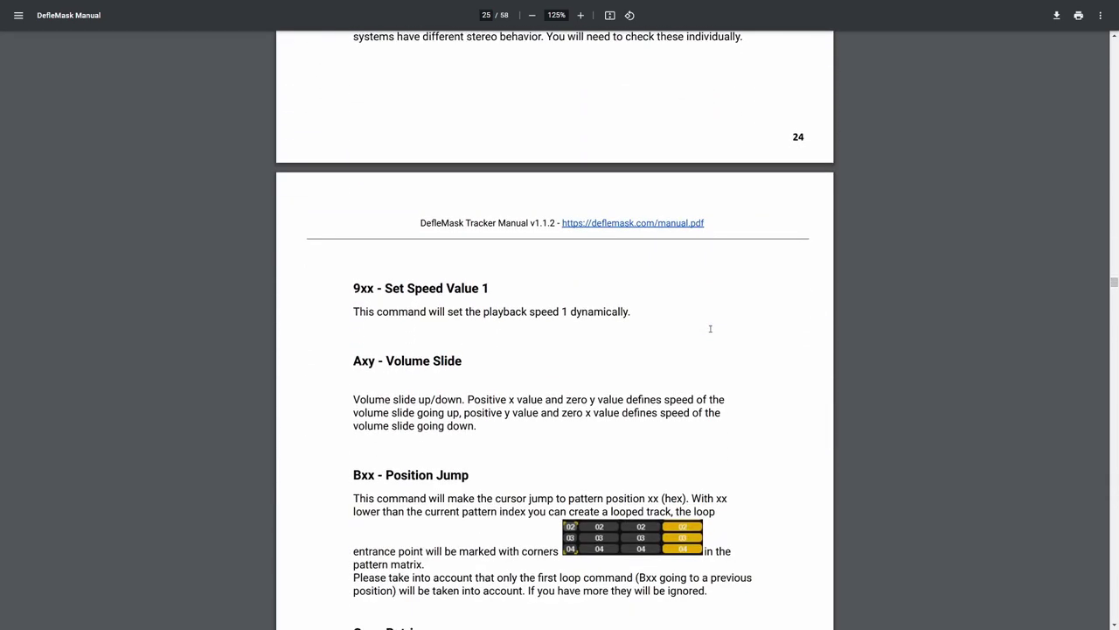
scroll(710, 329, down, 4)
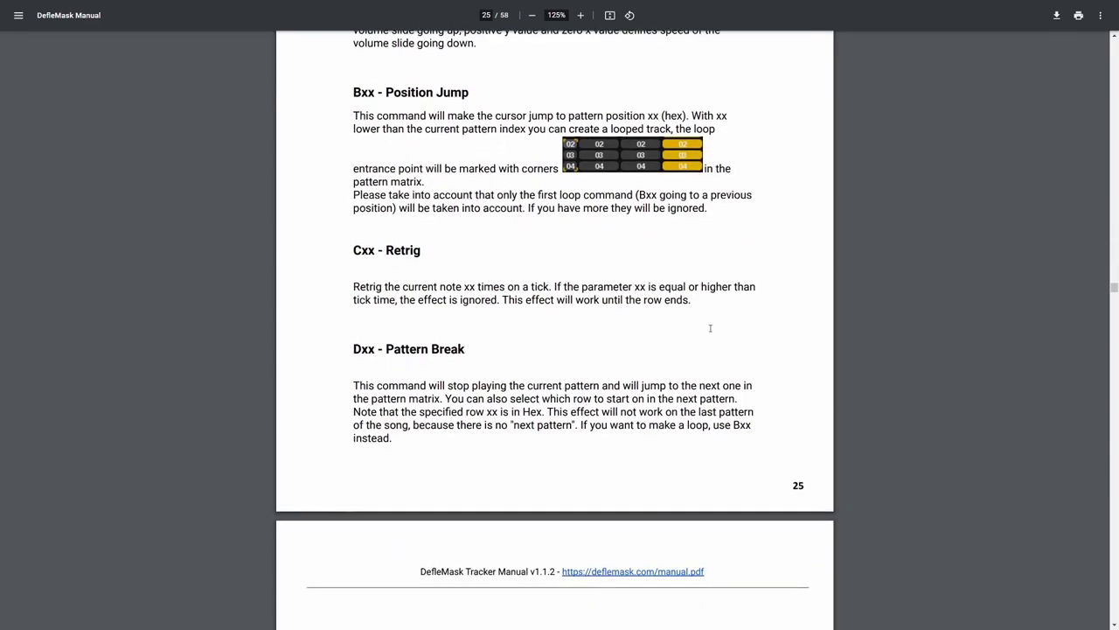
scroll(710, 328, down, 2)
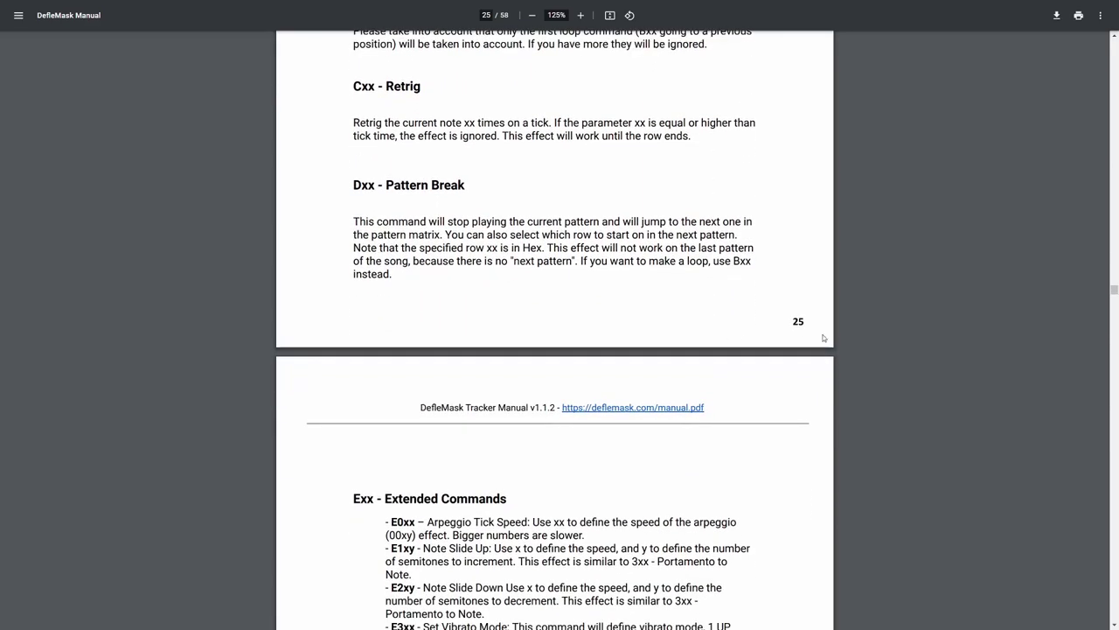
scroll(822, 338, down, 1)
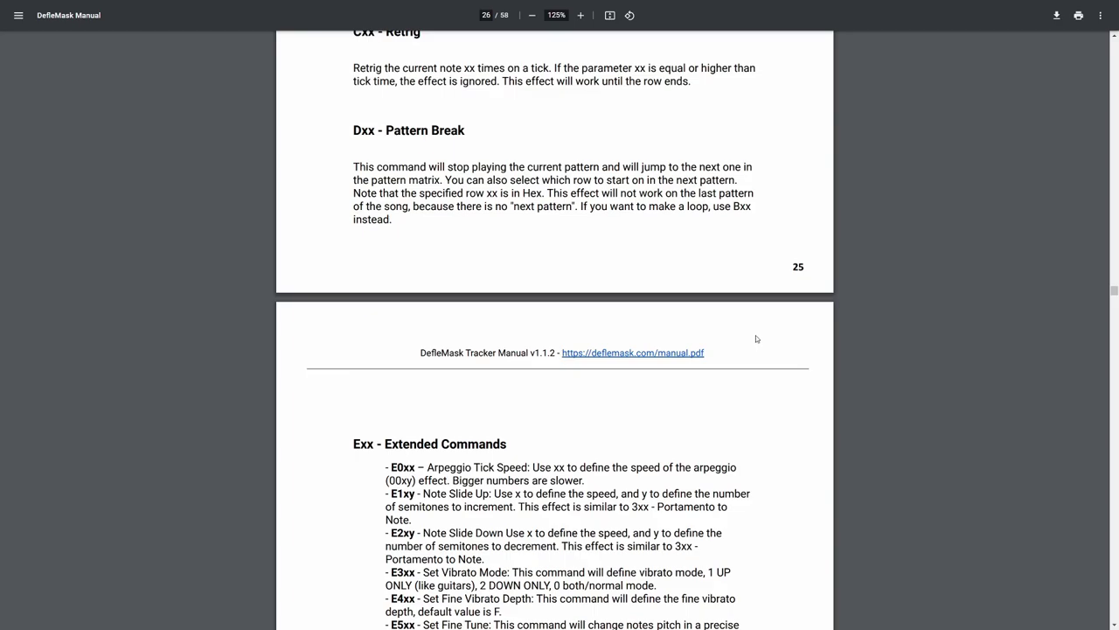
scroll(756, 339, down, 4)
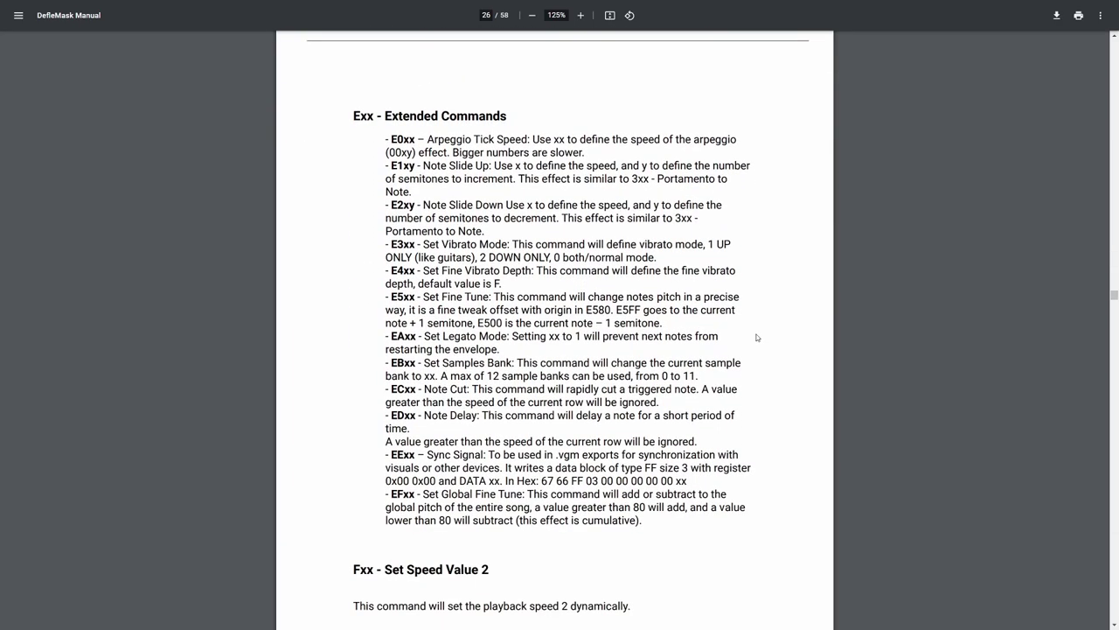
scroll(757, 338, down, 5)
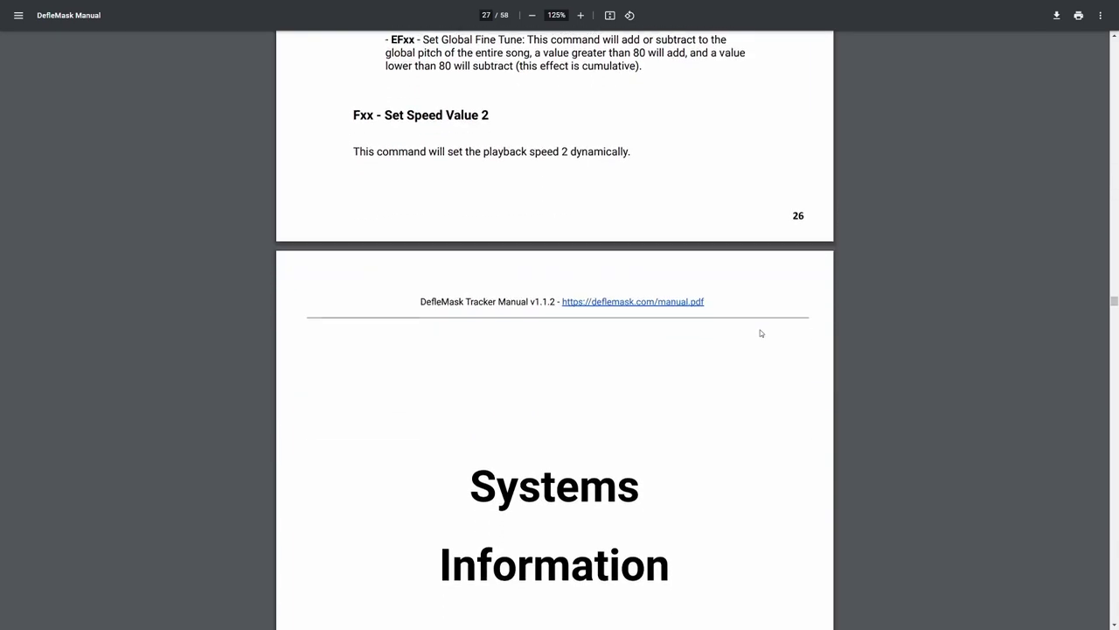
Step: Scroll past the SMS page, then back up to page 29's FM Effects at 10xy LFO Control
scroll(761, 333, down, 10)
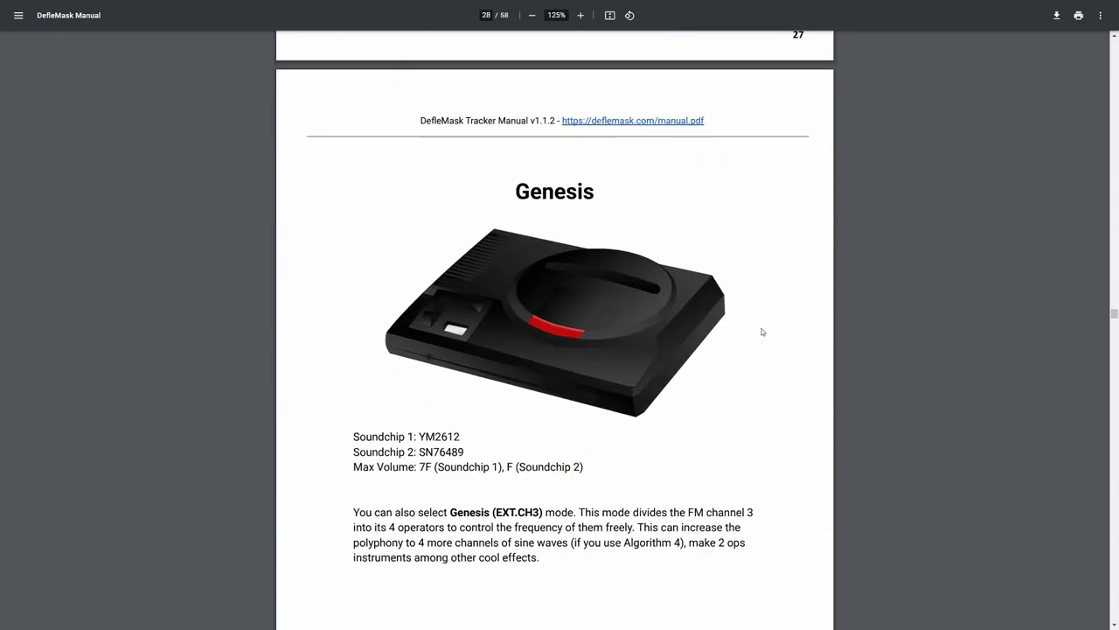
scroll(761, 331, down, 10)
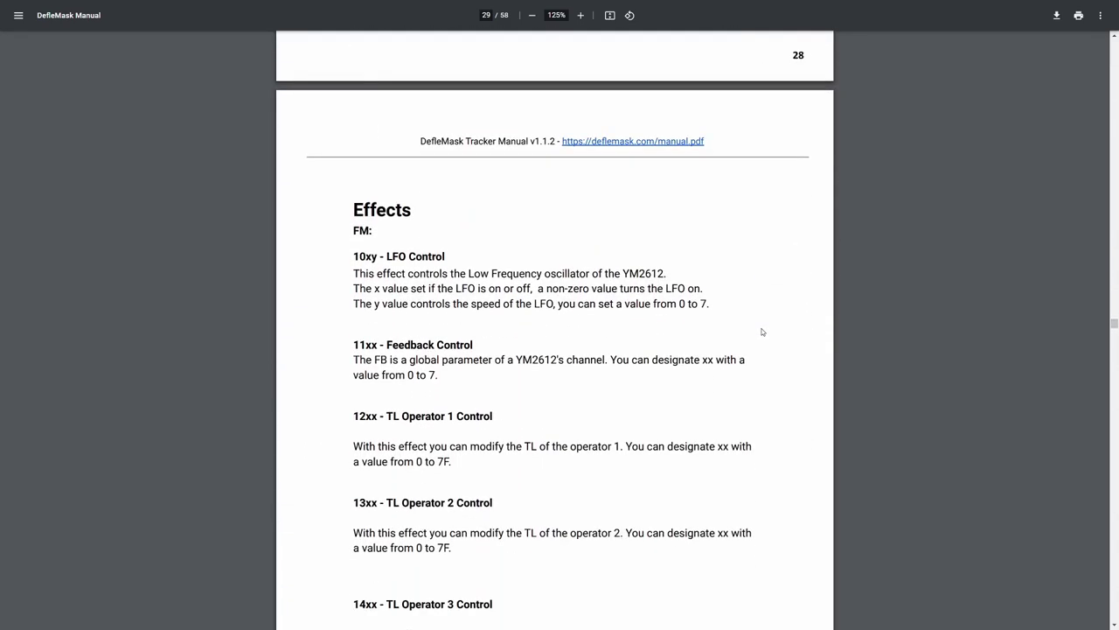
scroll(761, 331, down, 1)
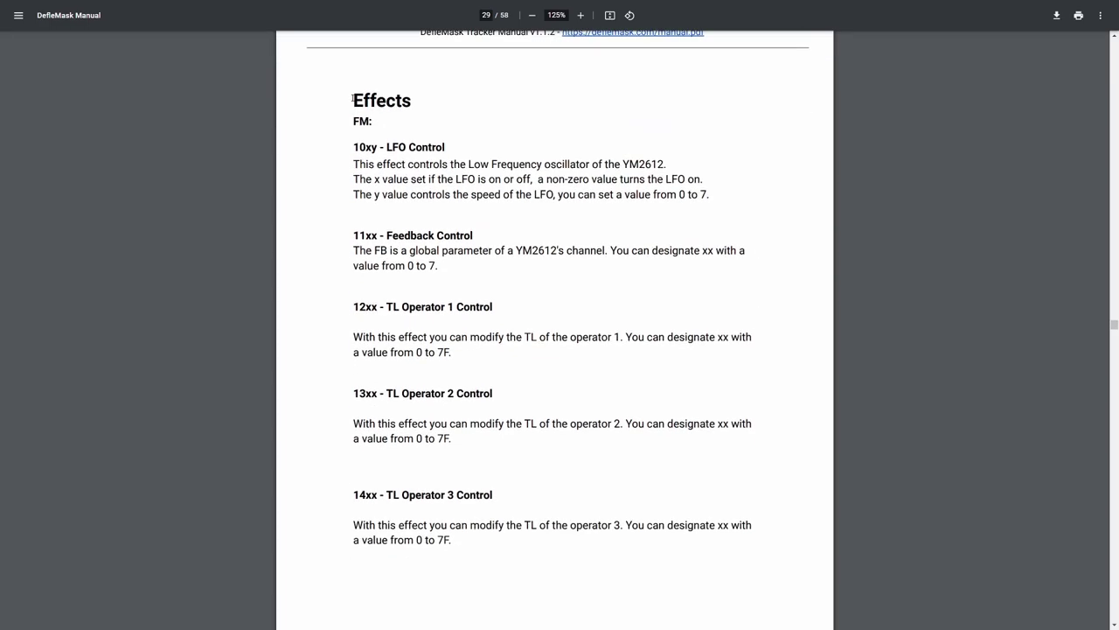
scroll(458, 208, down, 3)
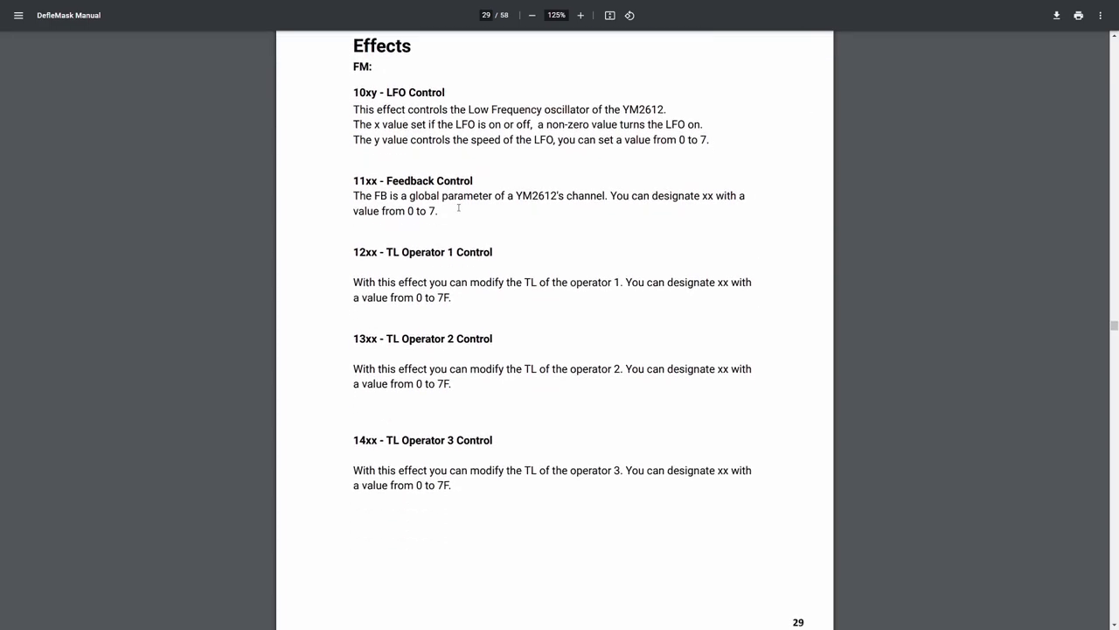
scroll(459, 208, down, 4)
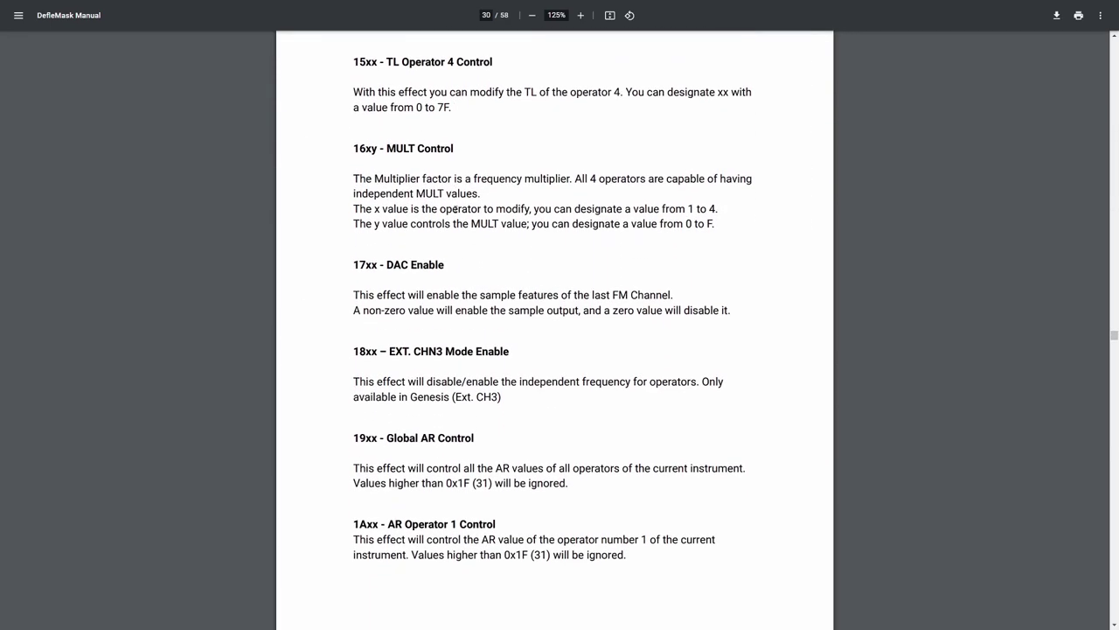
scroll(455, 212, down, 1)
scroll(538, 279, down, 1)
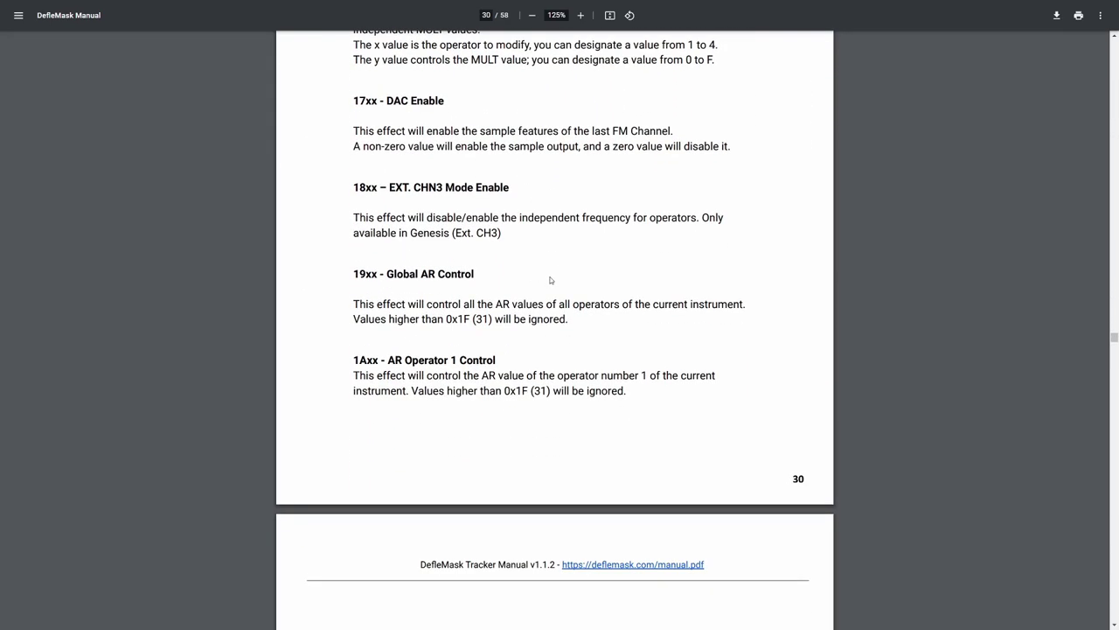
scroll(567, 283, down, 2)
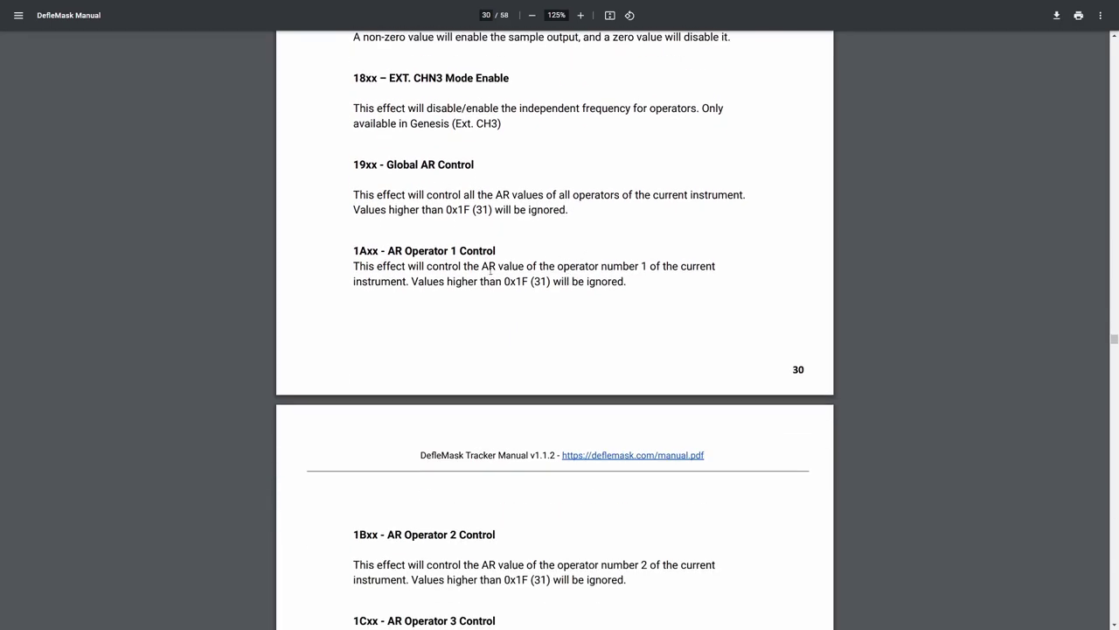
scroll(451, 277, down, 5)
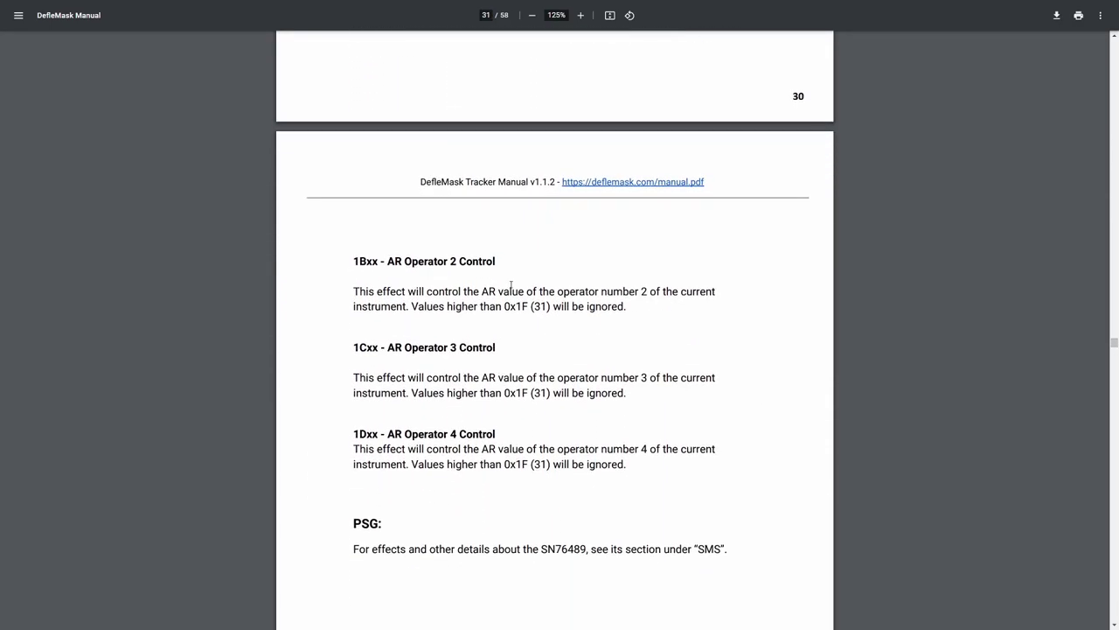
scroll(513, 285, down, 4)
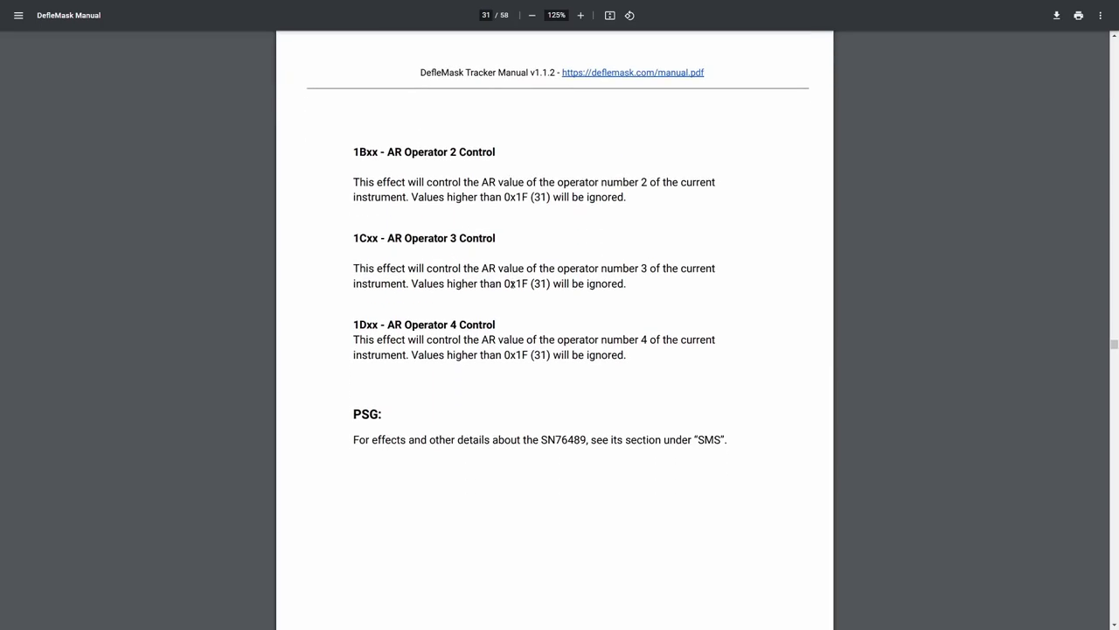
scroll(512, 284, down, 10)
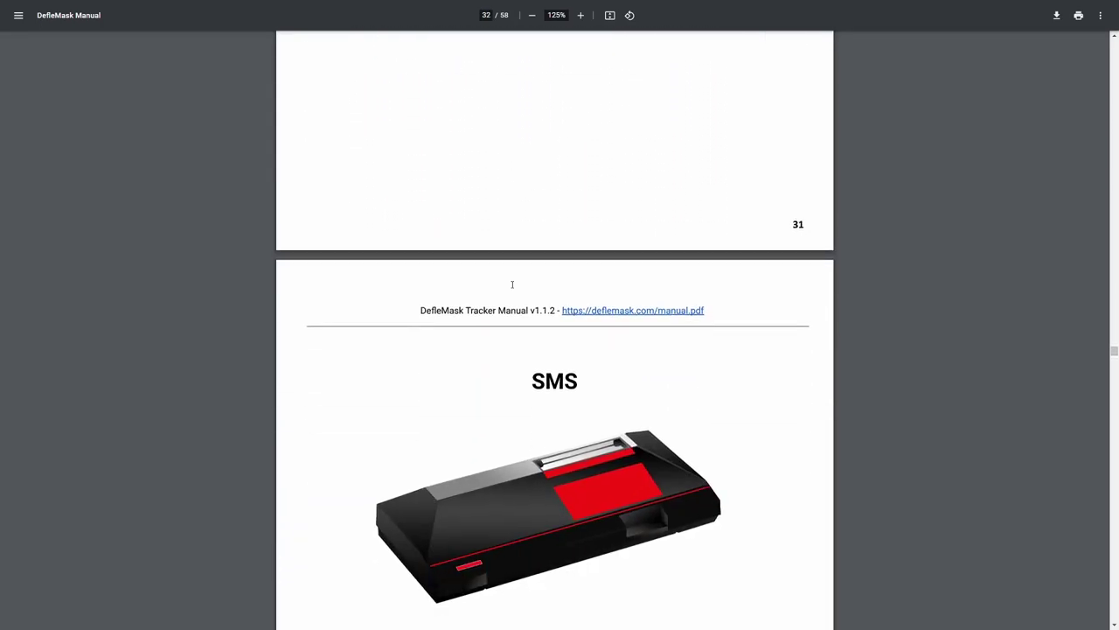
scroll(513, 284, down, 4)
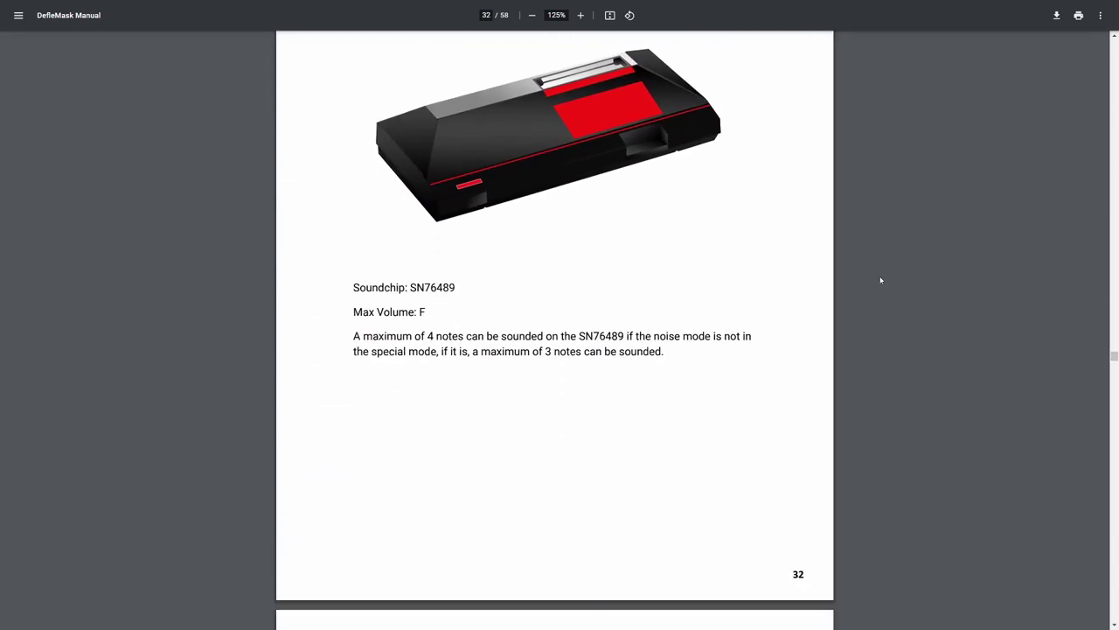
scroll(880, 280, up, 20)
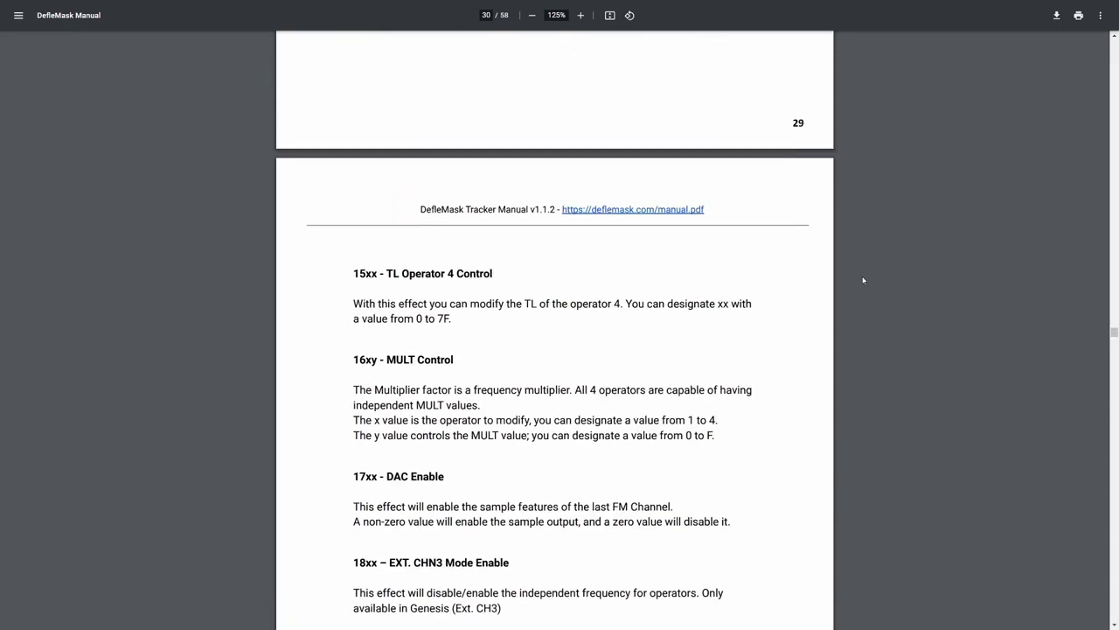
scroll(862, 280, up, 3)
scroll(861, 281, up, 6)
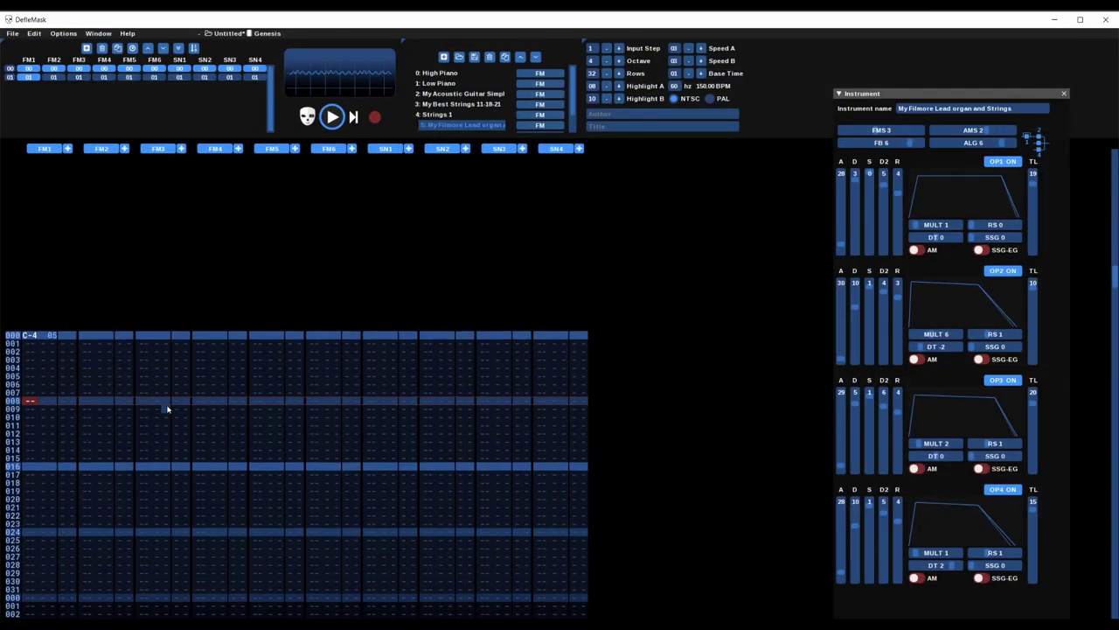
key(x)
scroll(168, 408, down, 7)
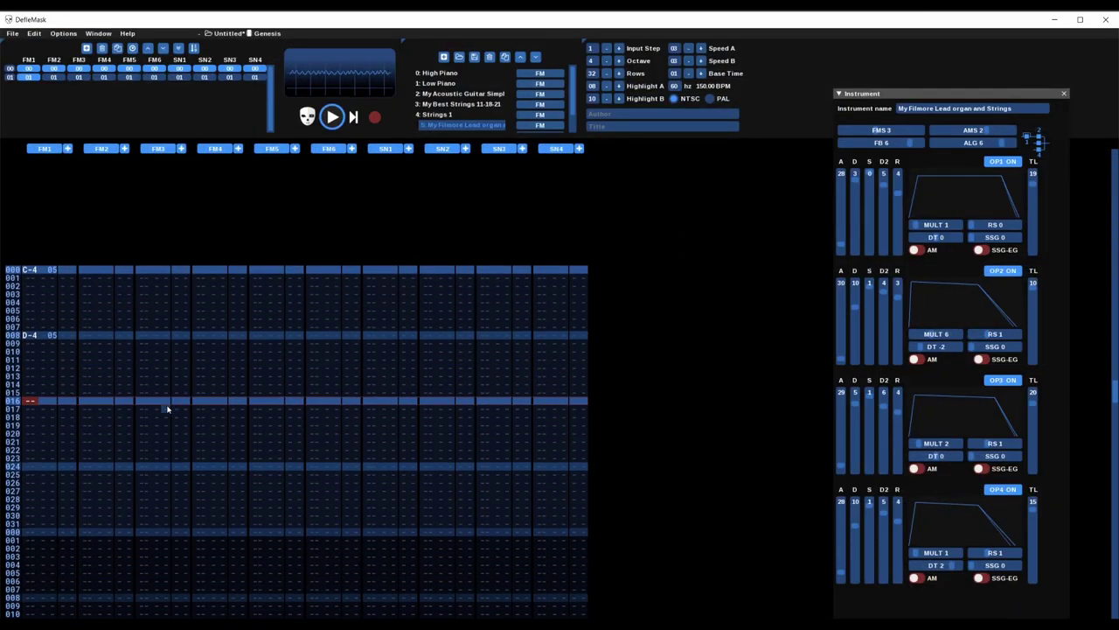
key(c)
scroll(167, 408, down, 6)
scroll(168, 409, down, 1)
scroll(167, 408, up, 1)
scroll(168, 408, down, 1)
key(x)
scroll(168, 409, down, 6)
scroll(168, 408, down, 2)
key(z)
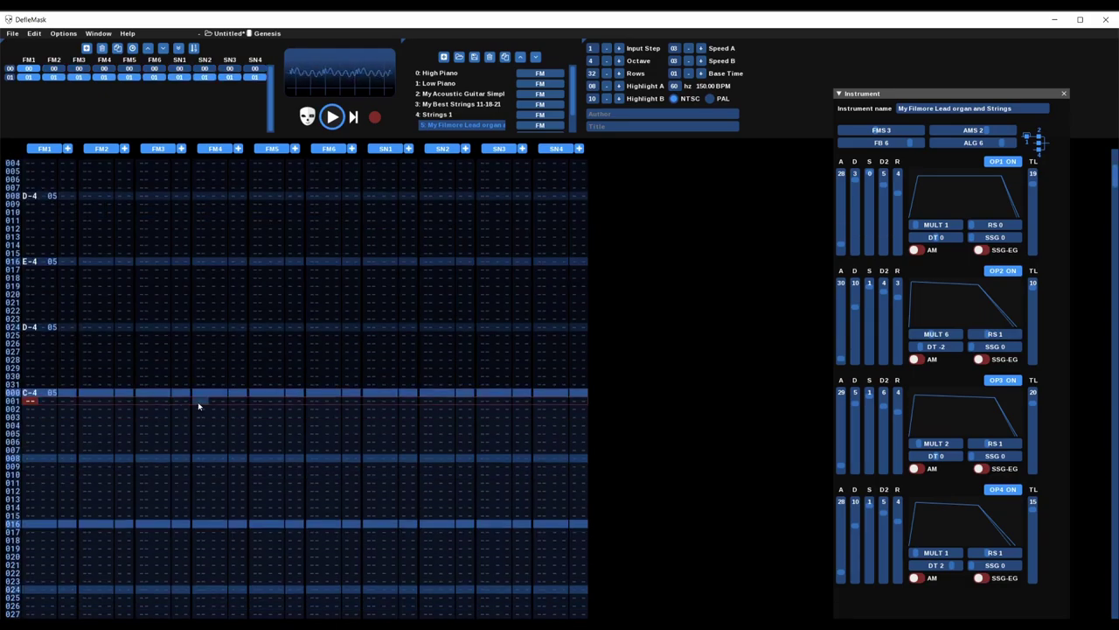
scroll(198, 406, up, 1)
scroll(198, 406, down, 8)
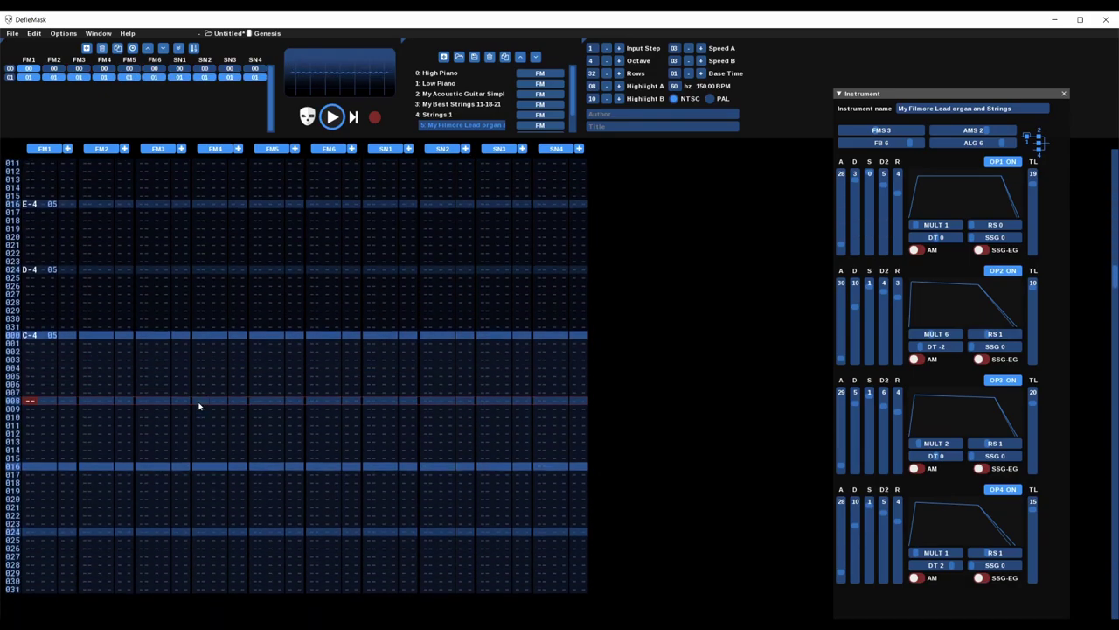
key(x)
scroll(199, 406, down, 7)
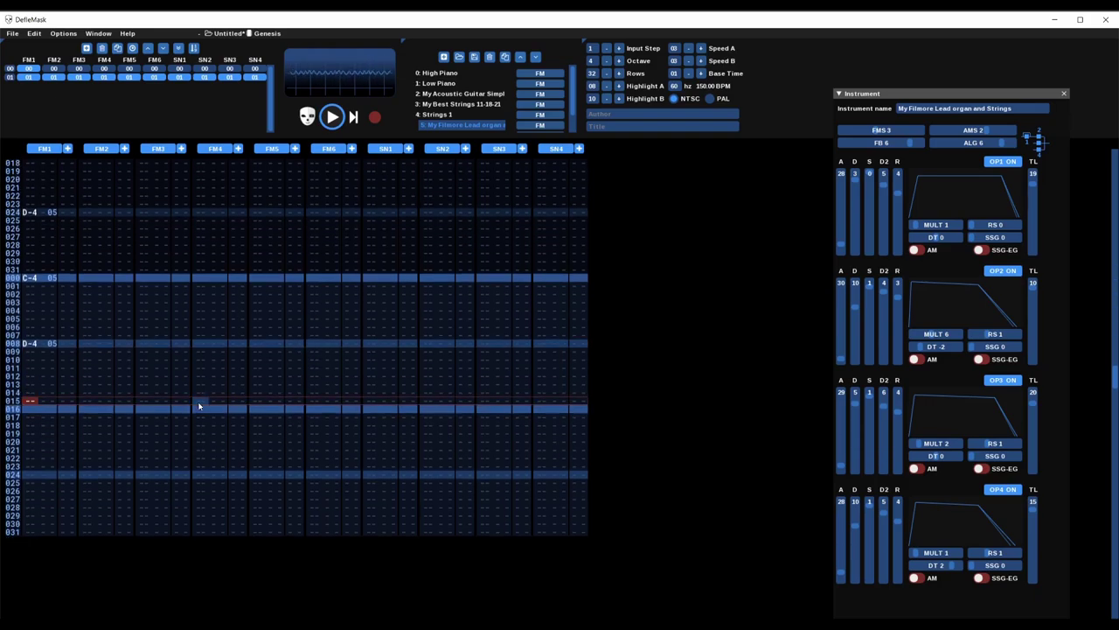
key(z)
scroll(199, 406, up, 13)
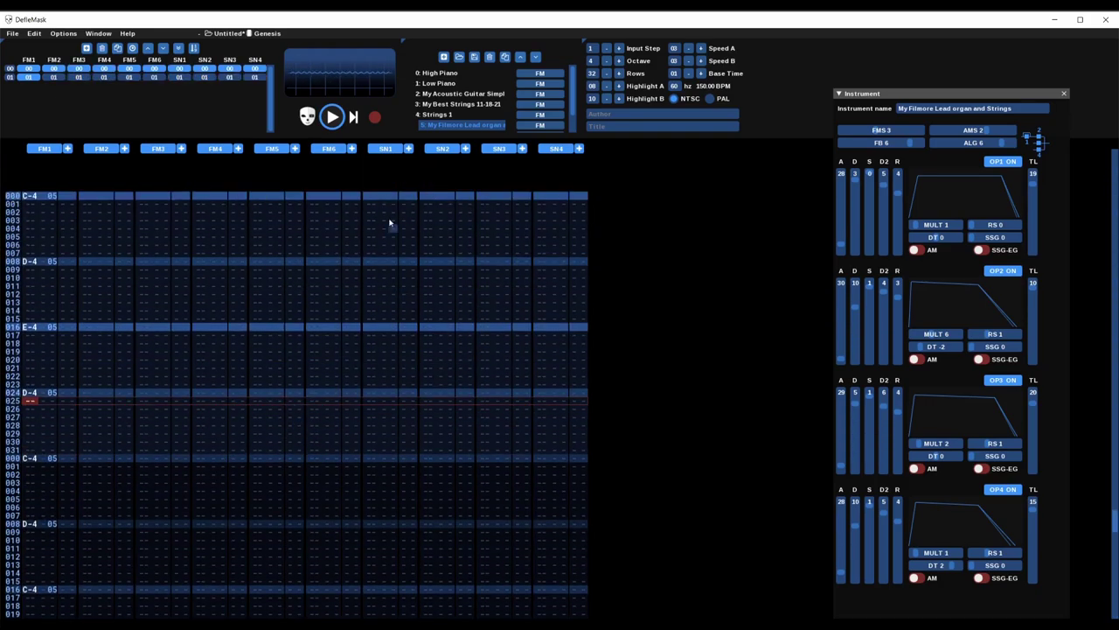
click(332, 116)
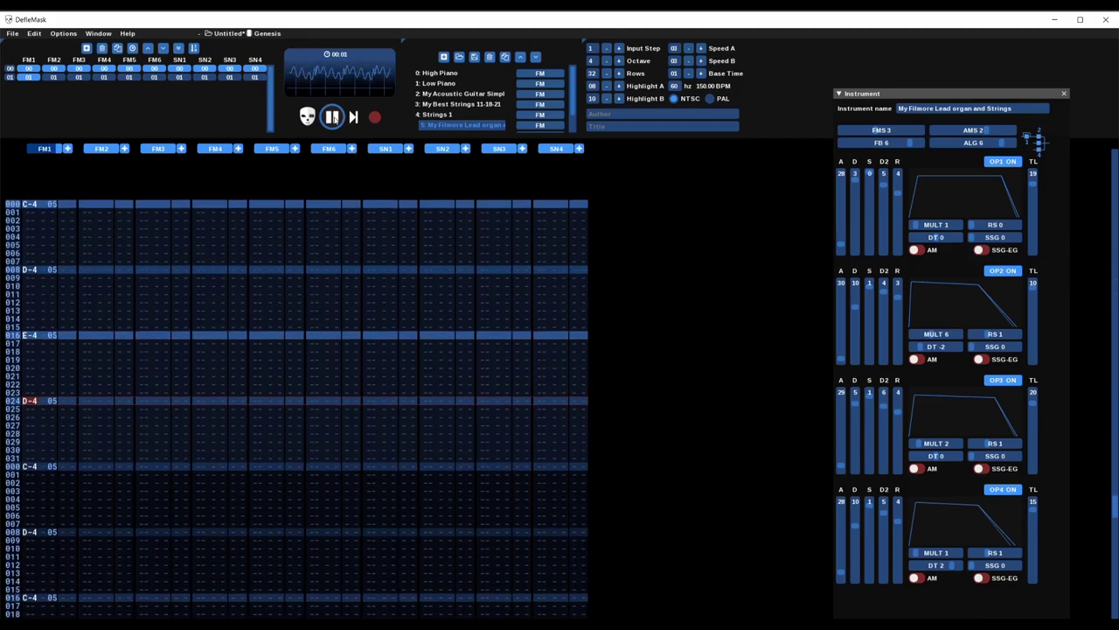
click(331, 116)
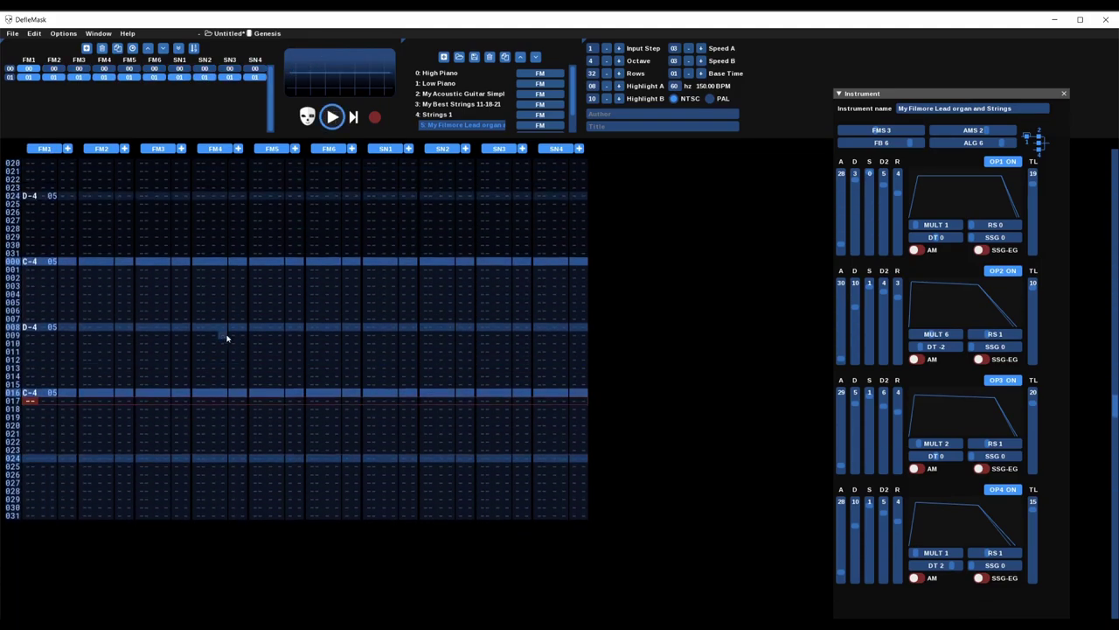
scroll(217, 322, down, 10)
scroll(217, 322, up, 10)
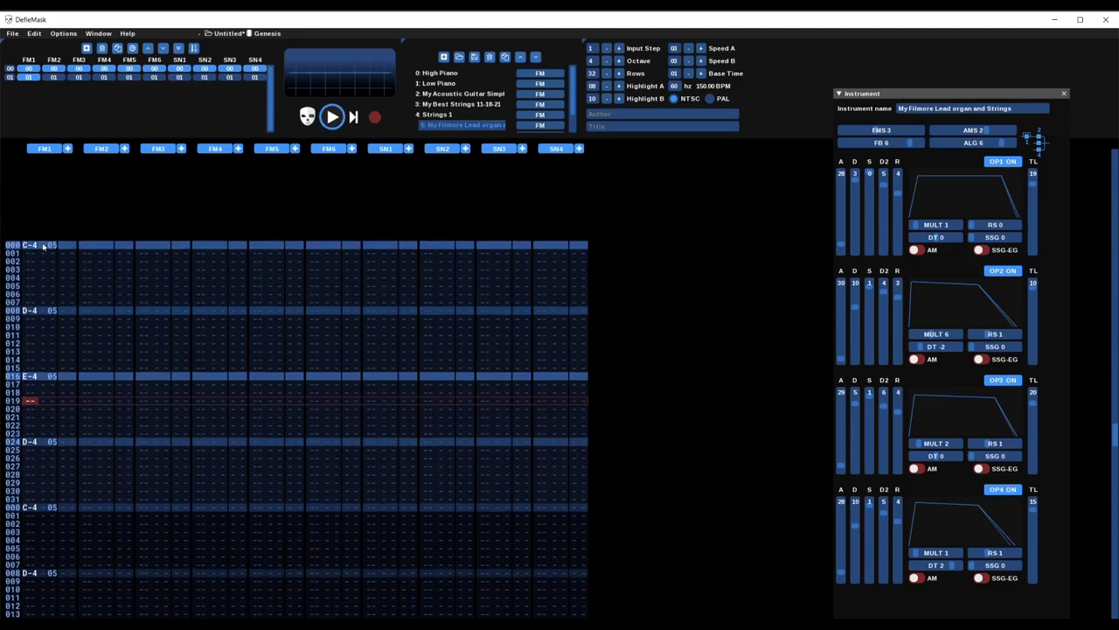
text(00)
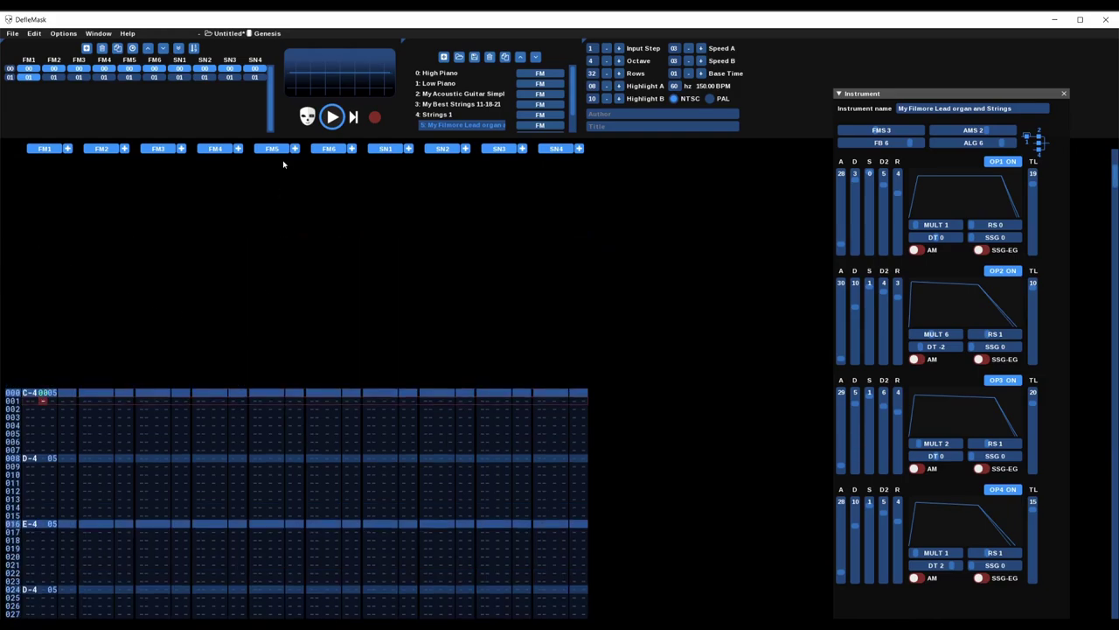
click(332, 117)
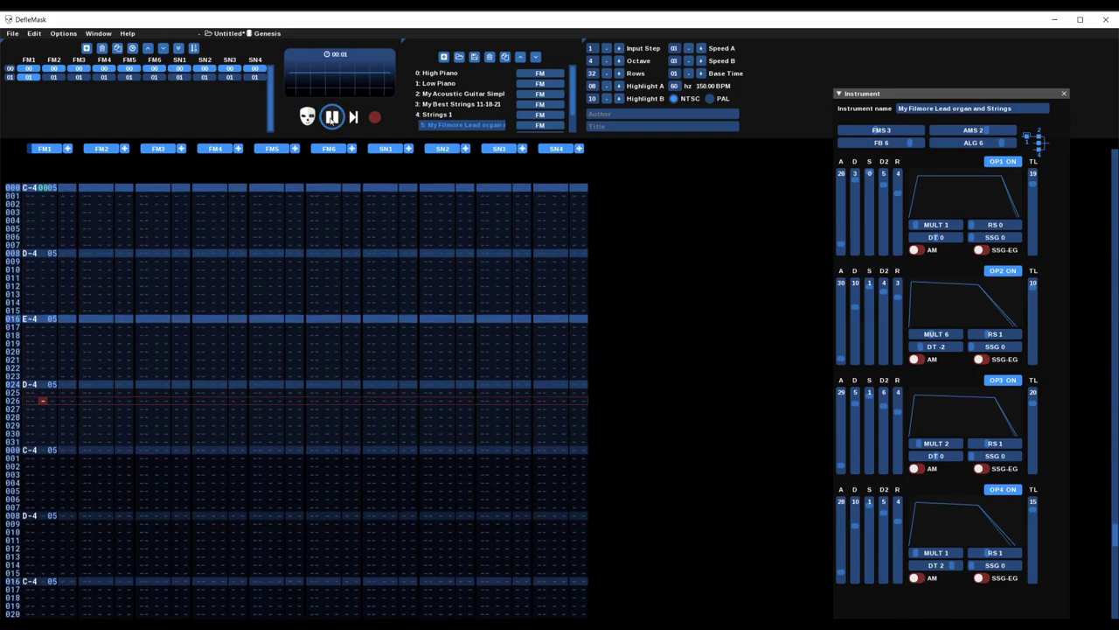
click(332, 117)
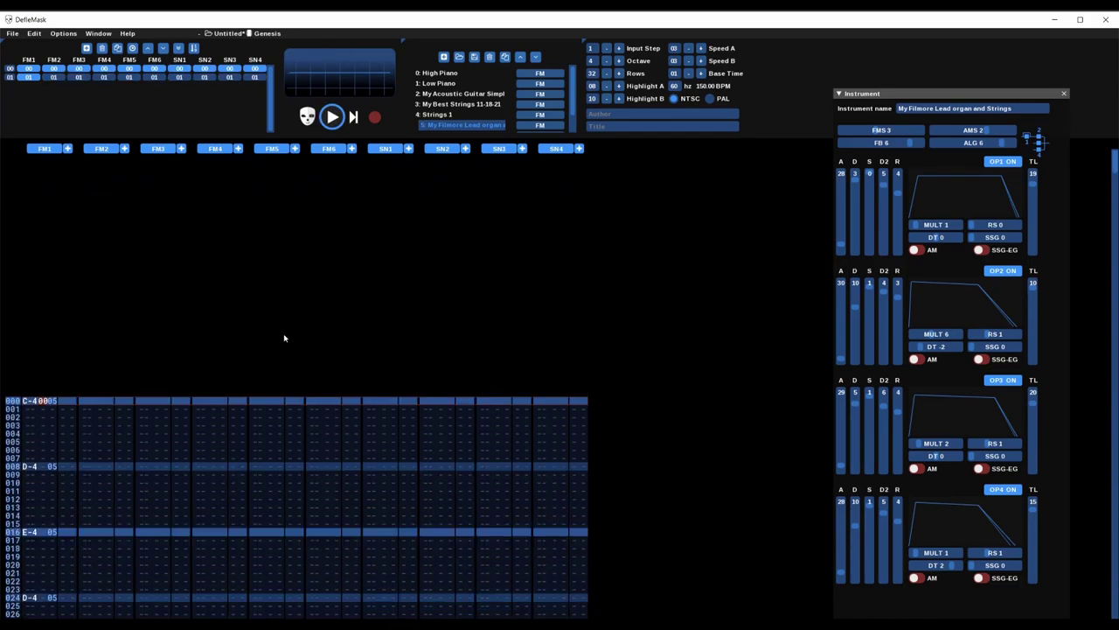
key(Down)
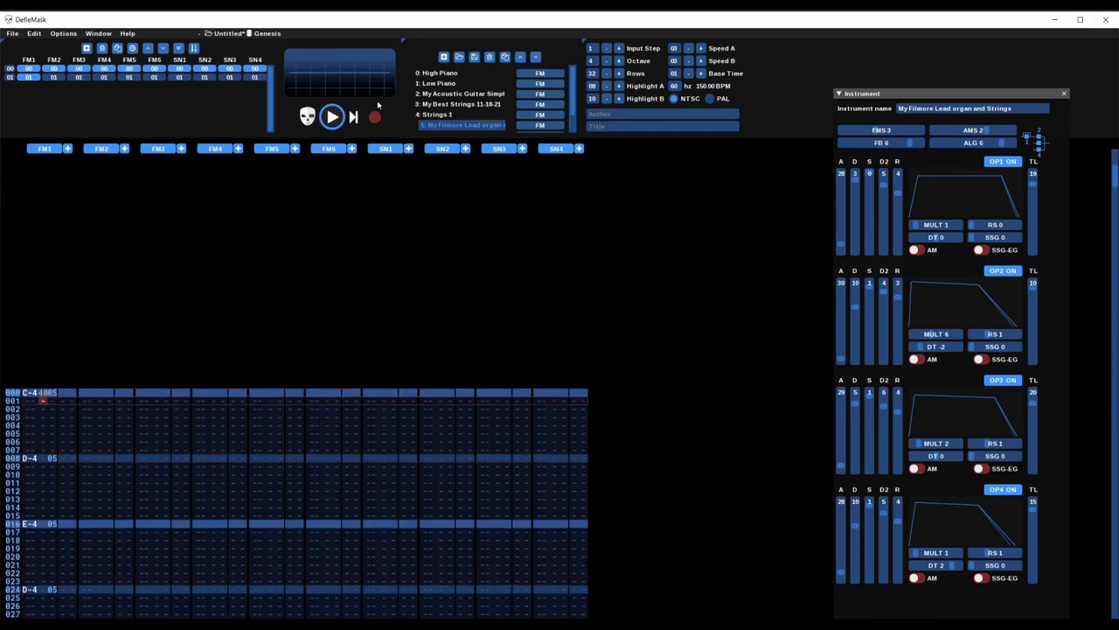
click(331, 117)
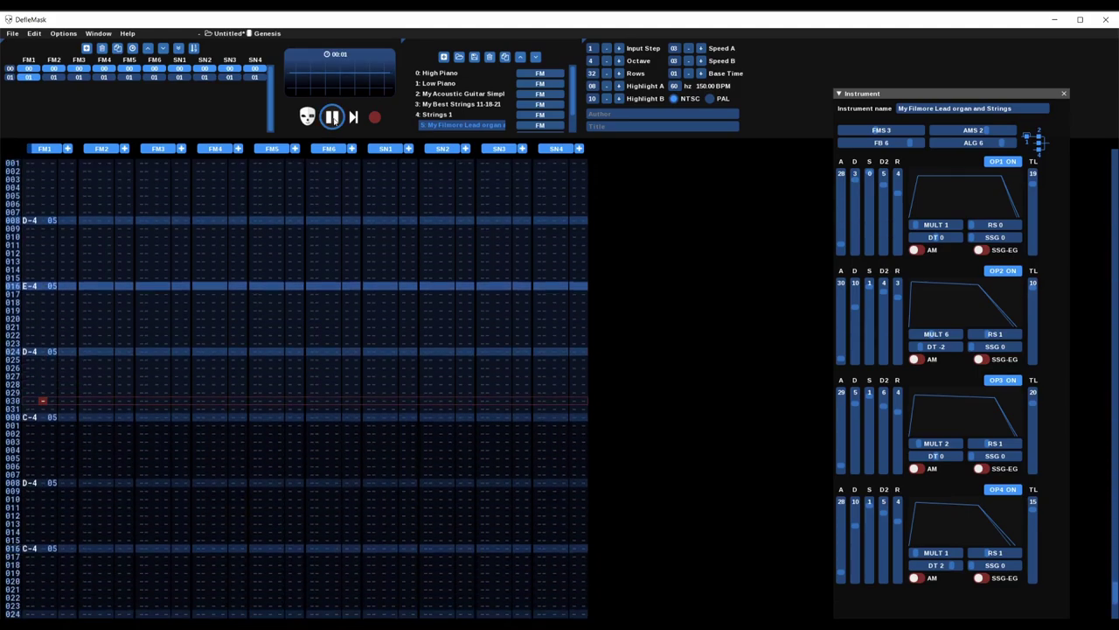
click(331, 117)
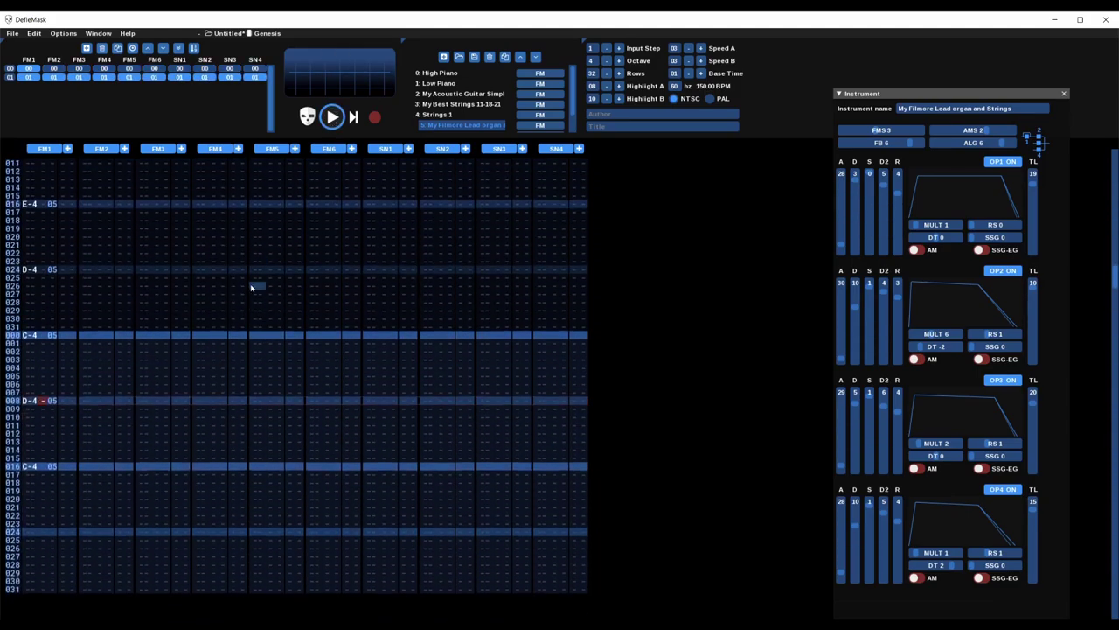
scroll(193, 298, up, 6)
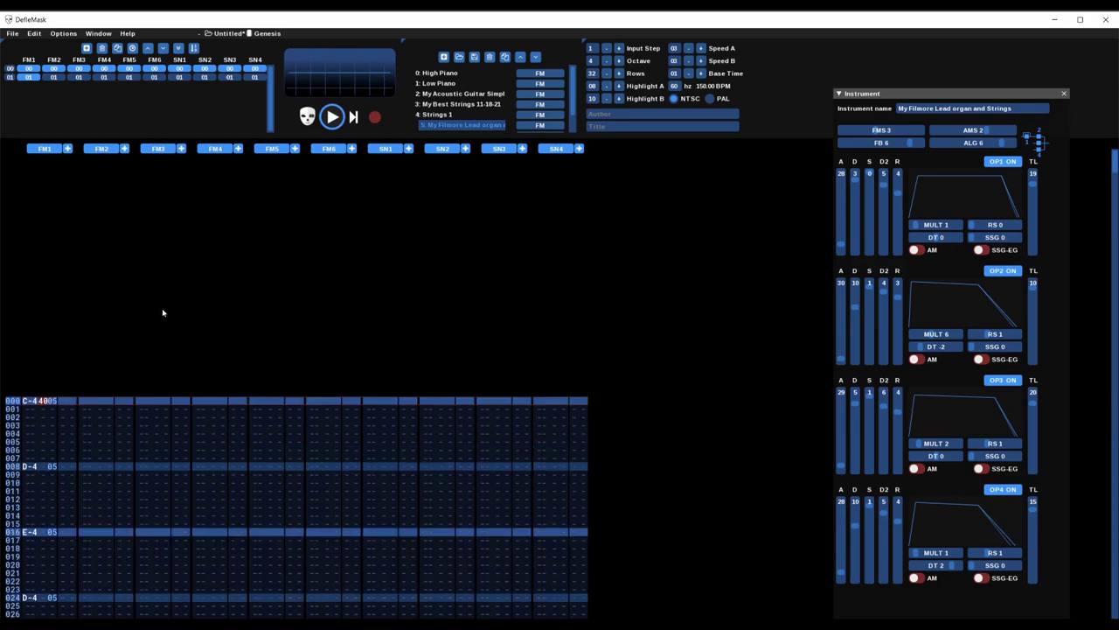
text(50)
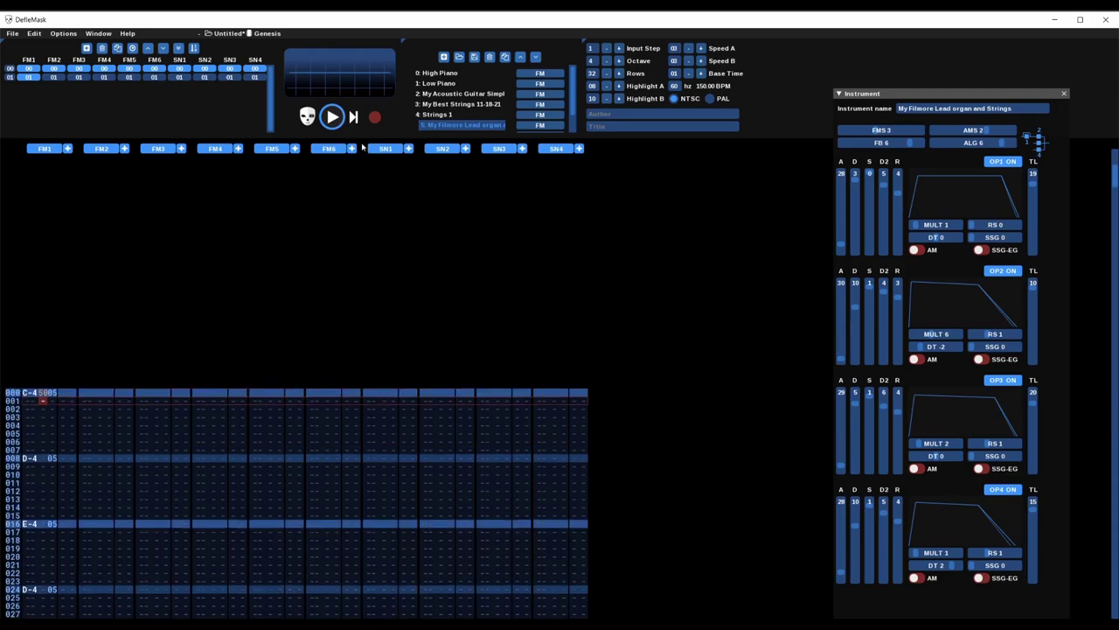
click(331, 117)
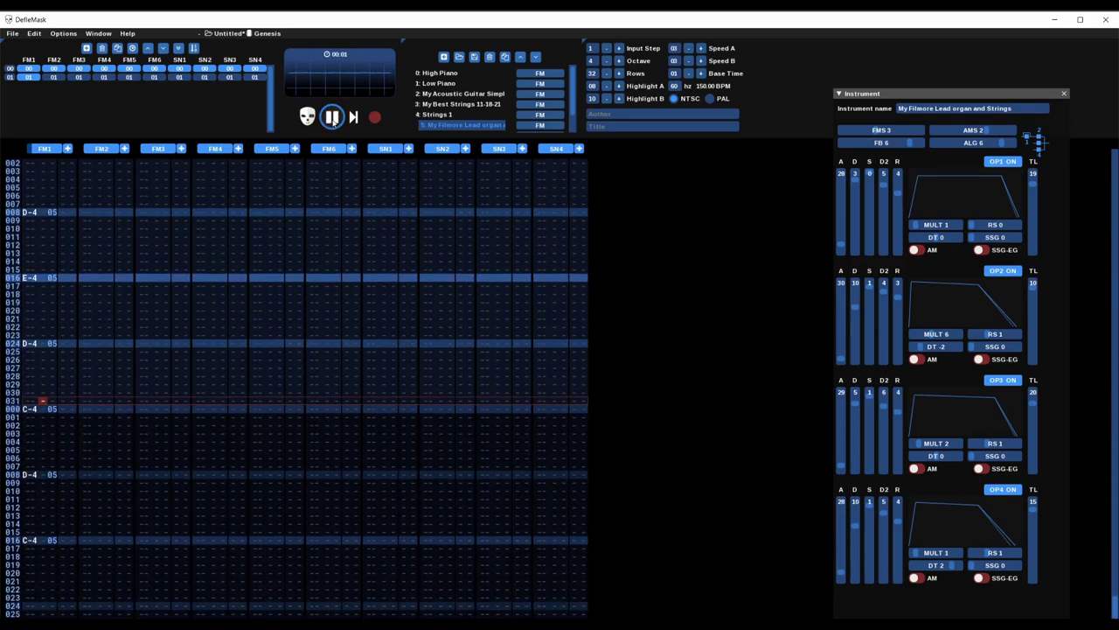
click(332, 117)
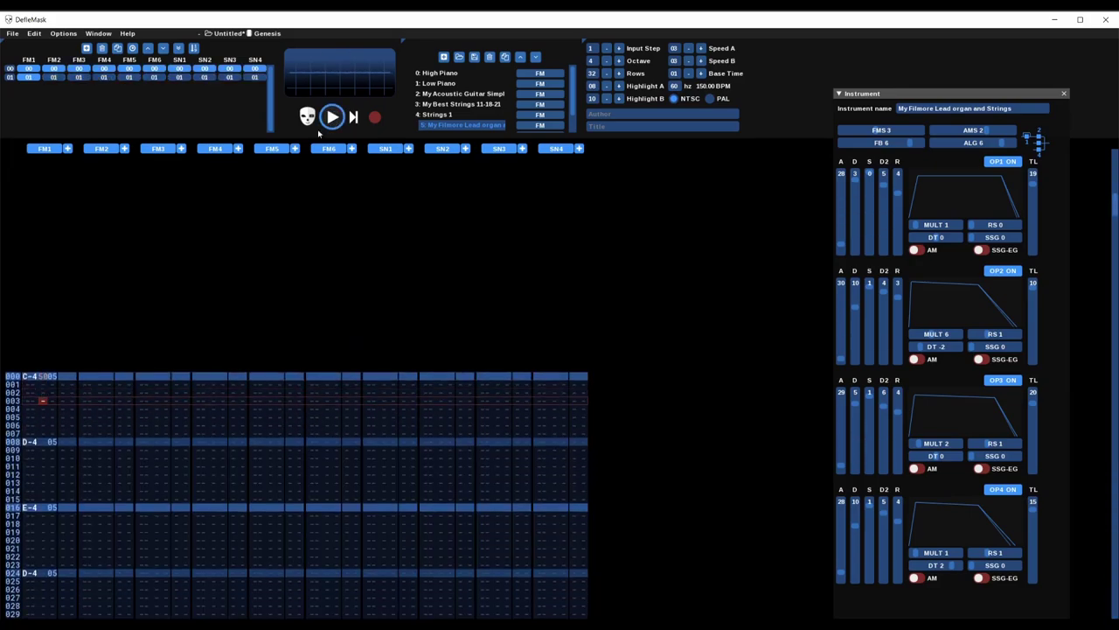
click(39, 375)
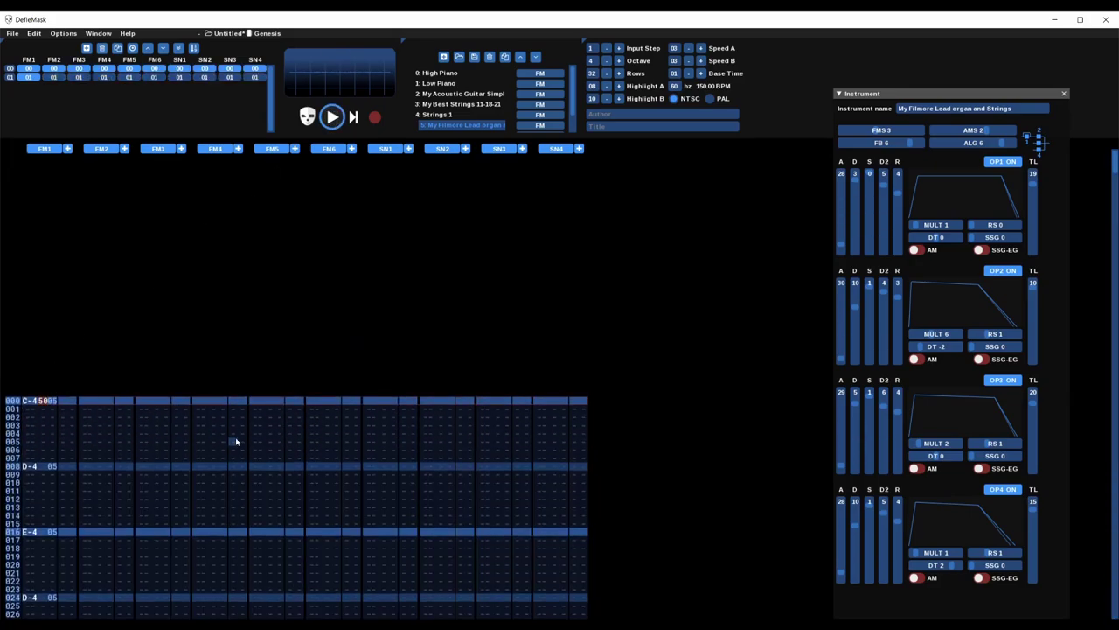
text(60)
click(333, 124)
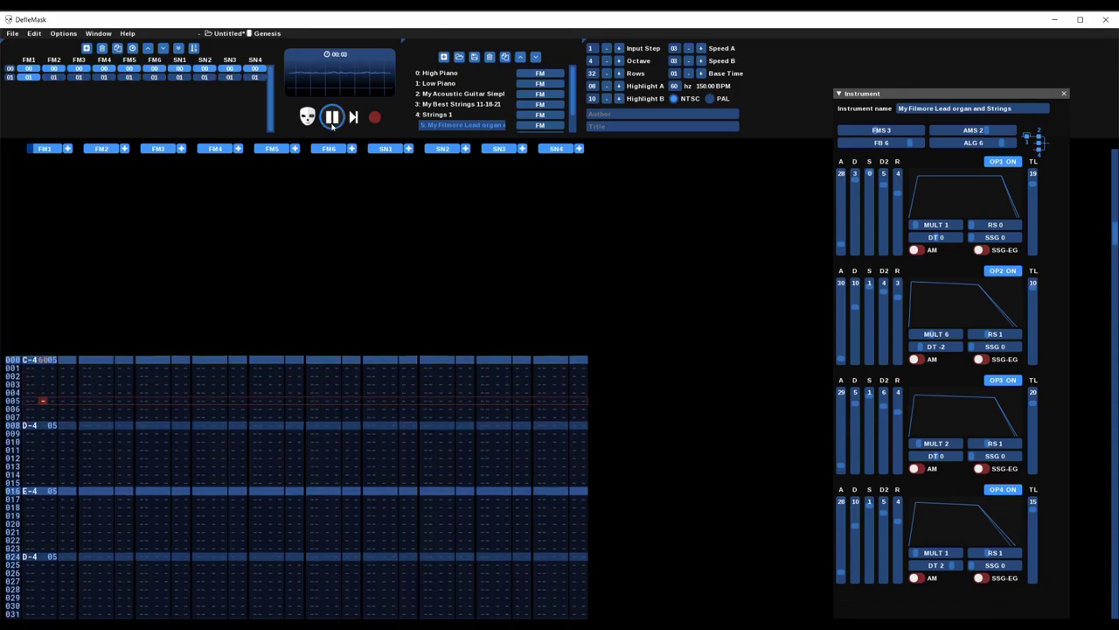
click(332, 117)
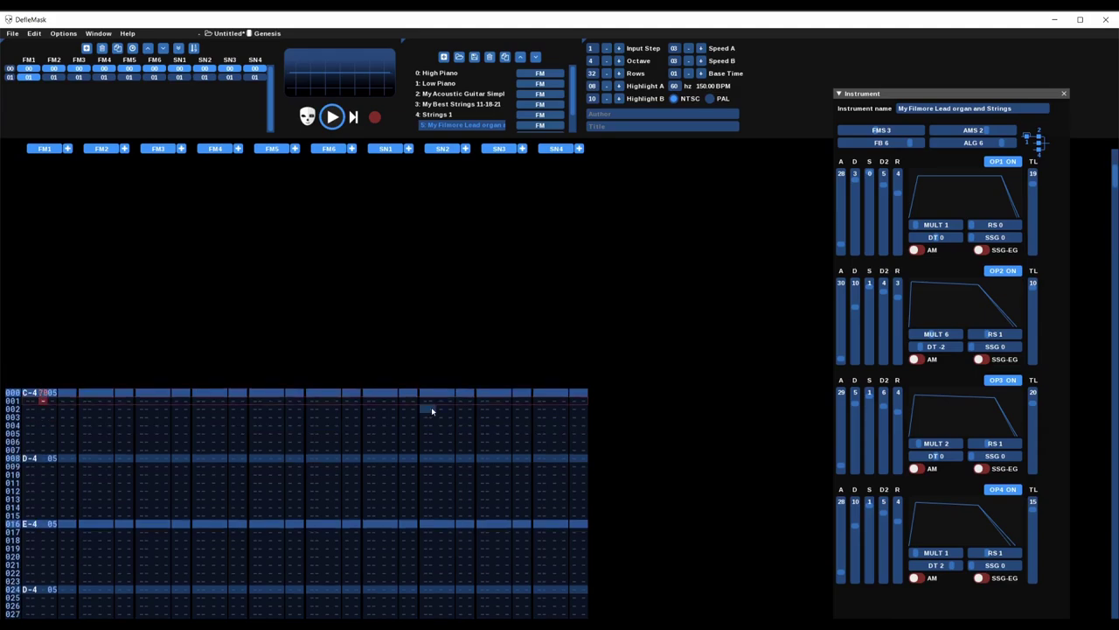
click(332, 117)
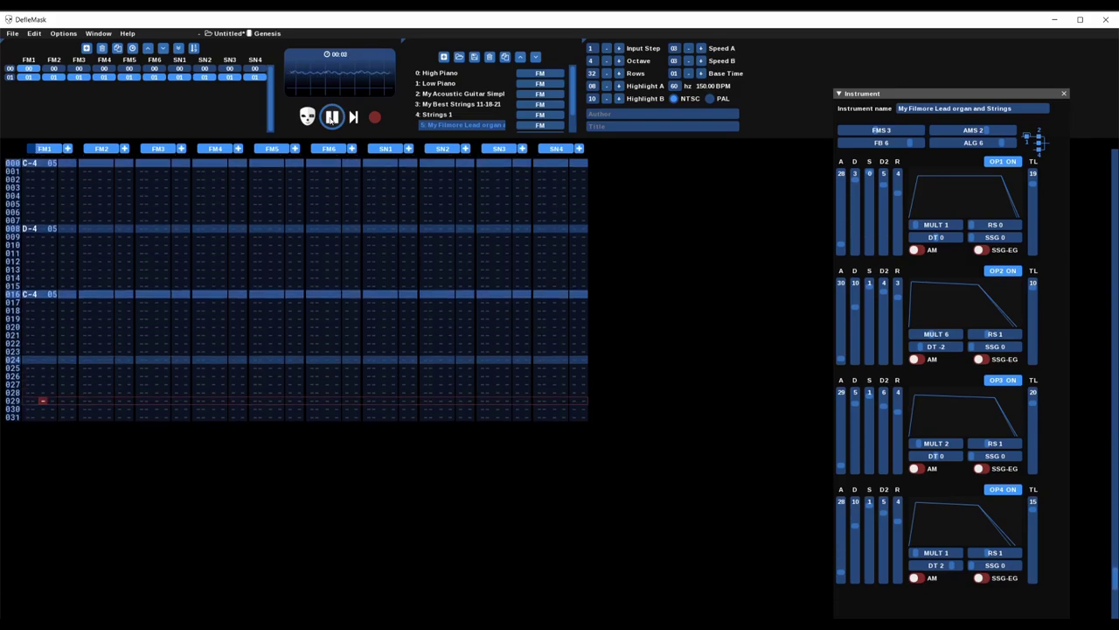
click(333, 118)
scroll(44, 374, up, 2)
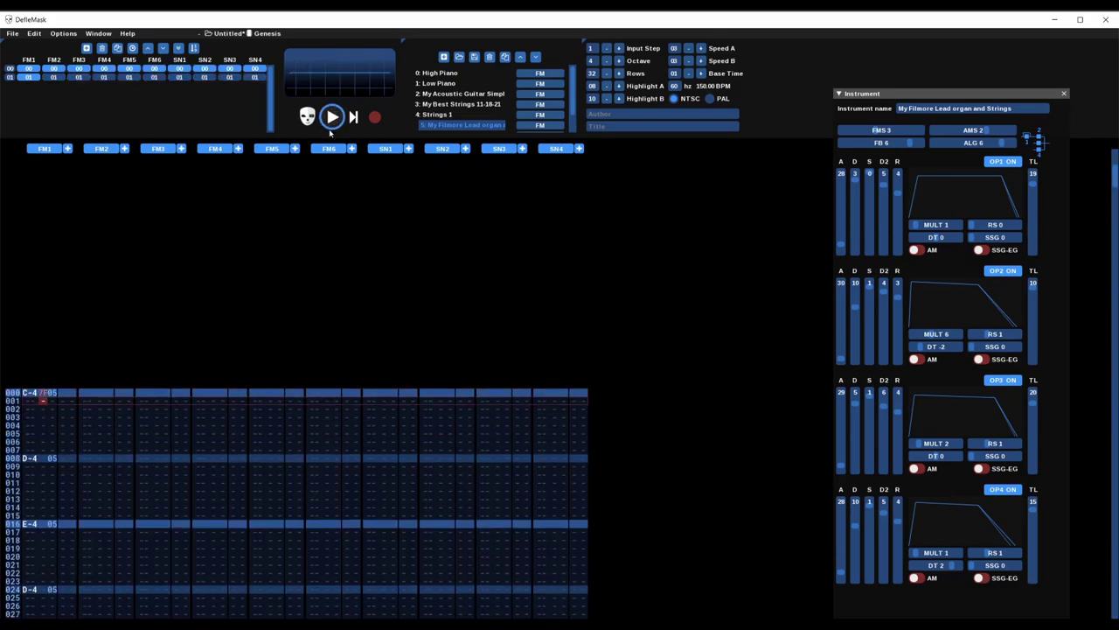
click(332, 117)
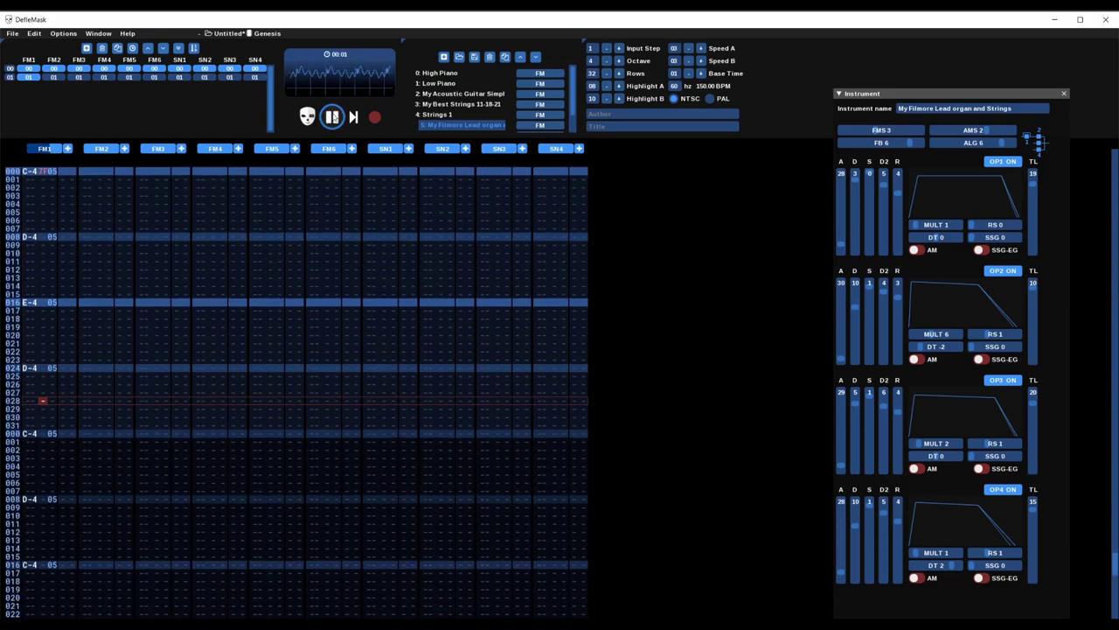
click(333, 117)
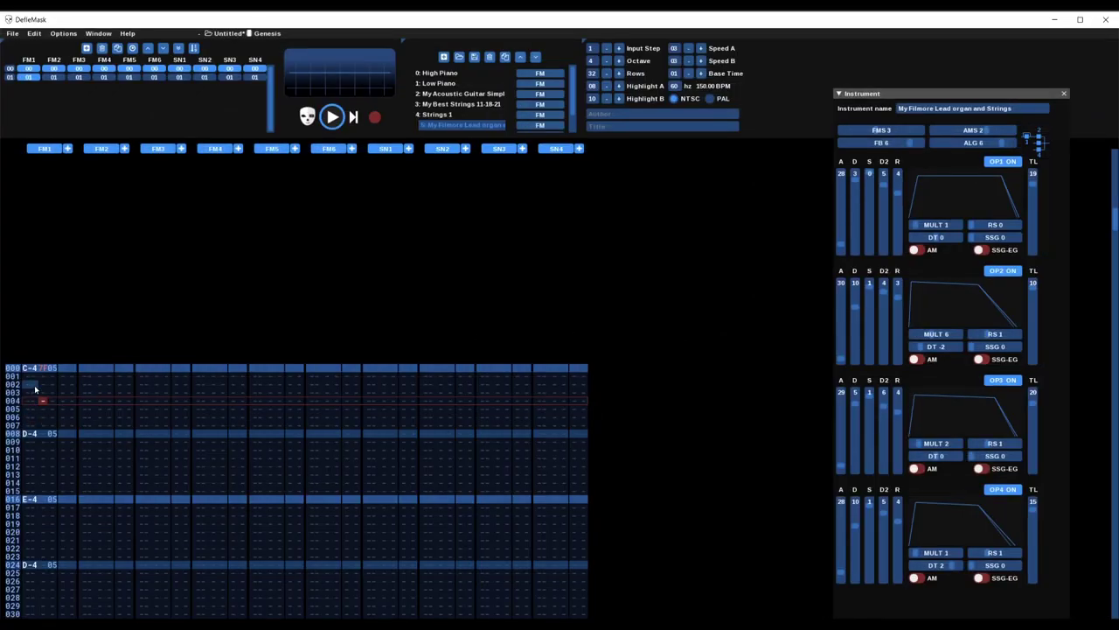
Step: Enter FM1 note volumes 7C, 7F, 65 and 72 on successive rows
scroll(73, 463, down, 2)
scroll(72, 460, up, 2)
text(7C)
scroll(71, 455, down, 2)
scroll(72, 458, down, 1)
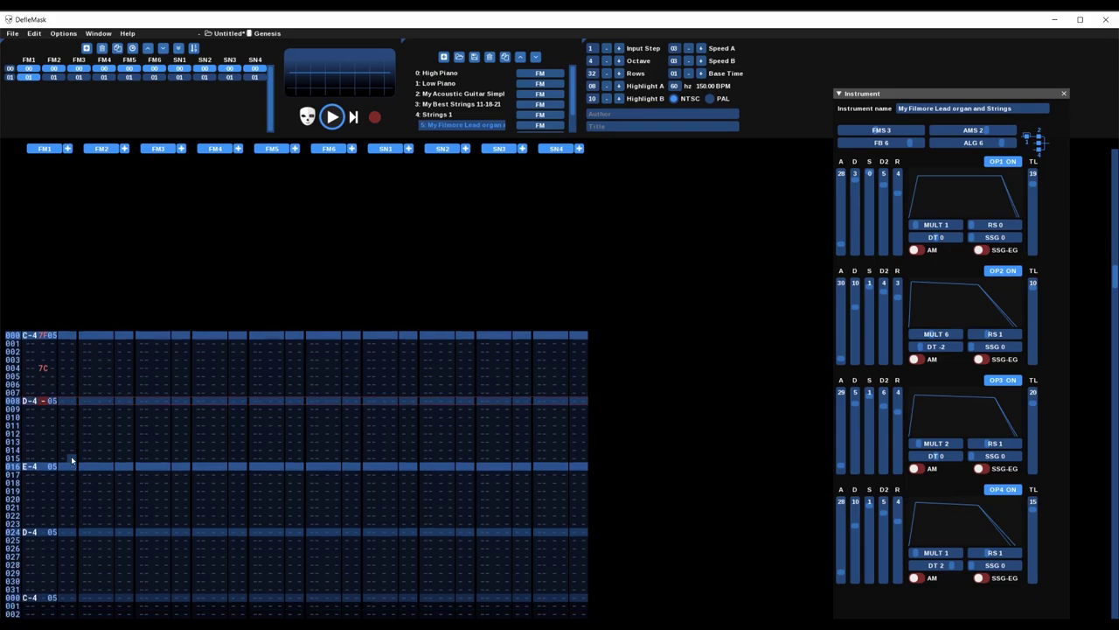
text(7)
text(F)
scroll(72, 460, down, 4)
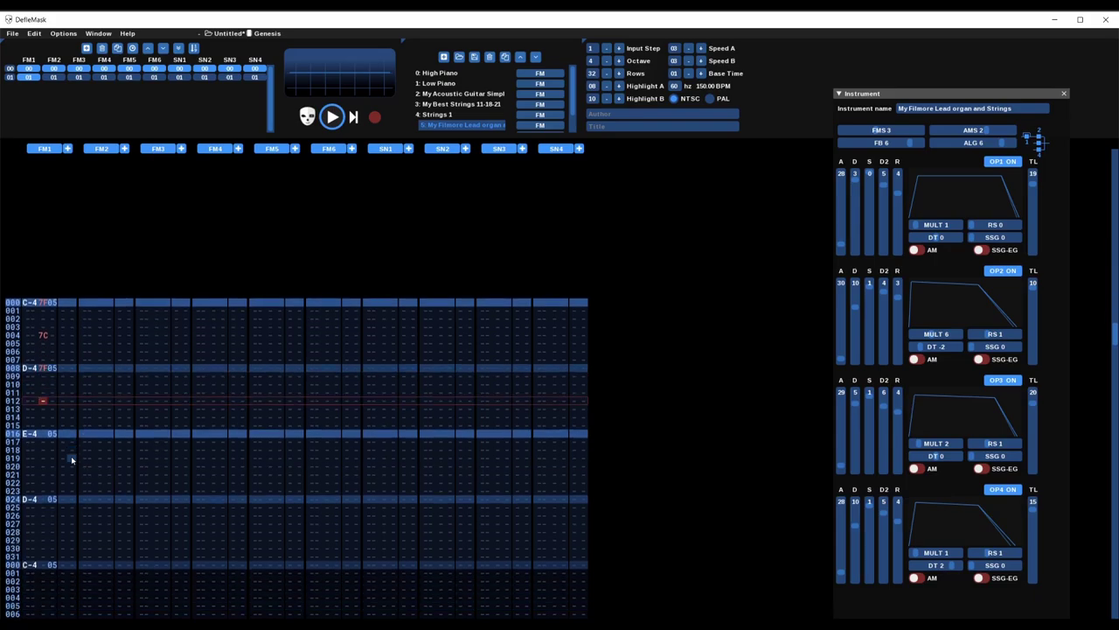
text(65)
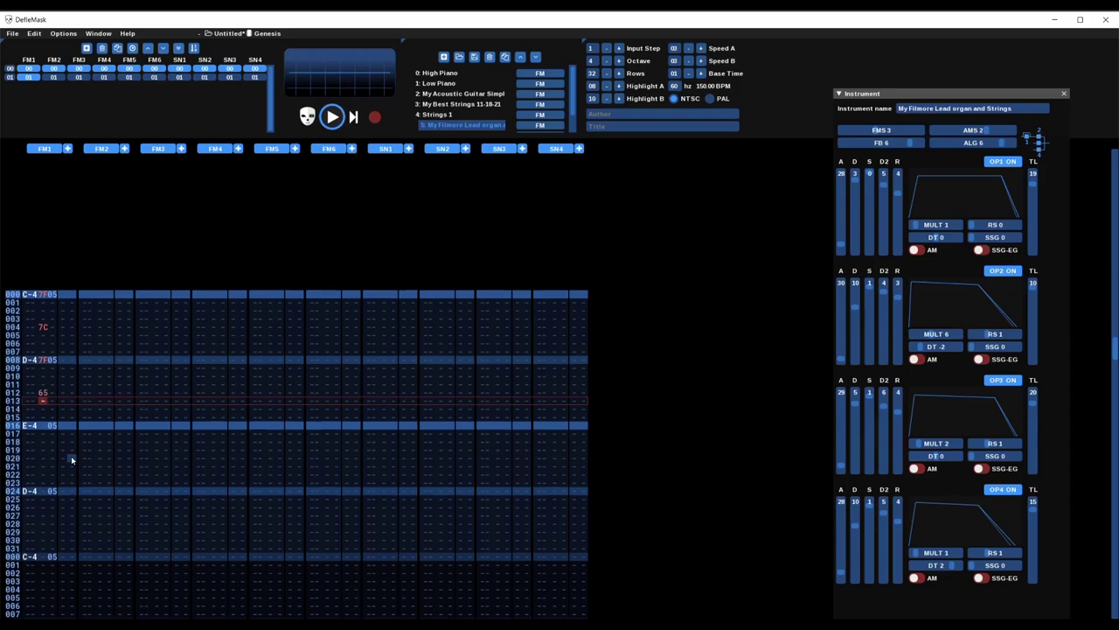
scroll(71, 455, down, 4)
text(72)
Step: Enter volumes 60, 7F, 78, 72 and 68 on the following rows, then play the song
scroll(71, 459, down, 5)
scroll(71, 455, up, 1)
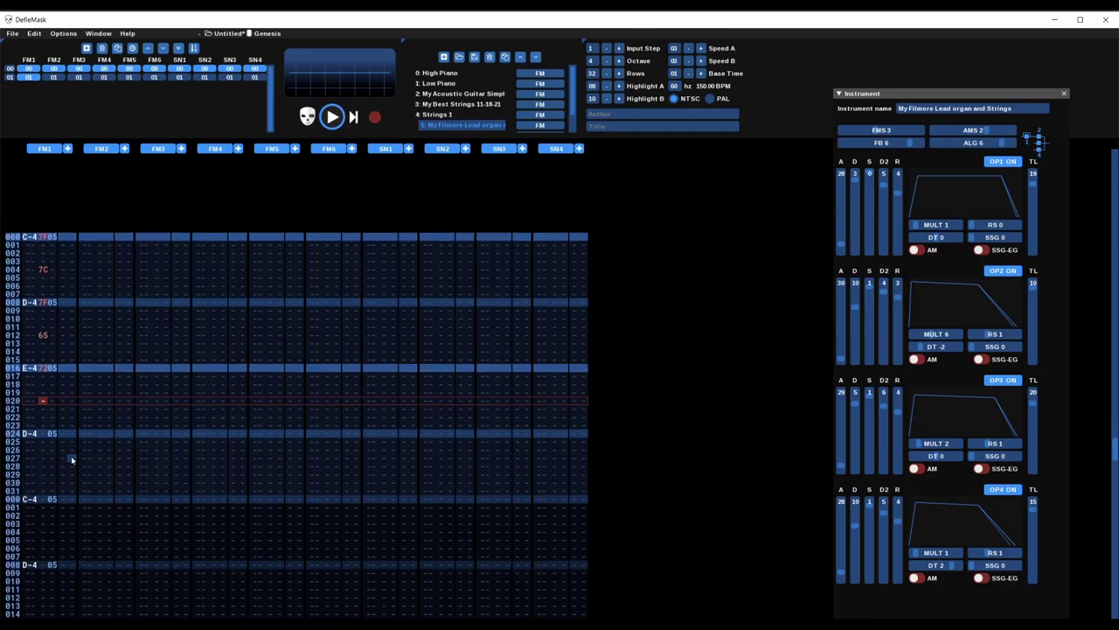
text(060)
scroll(71, 456, down, 4)
text(7F)
scroll(72, 459, down, 1)
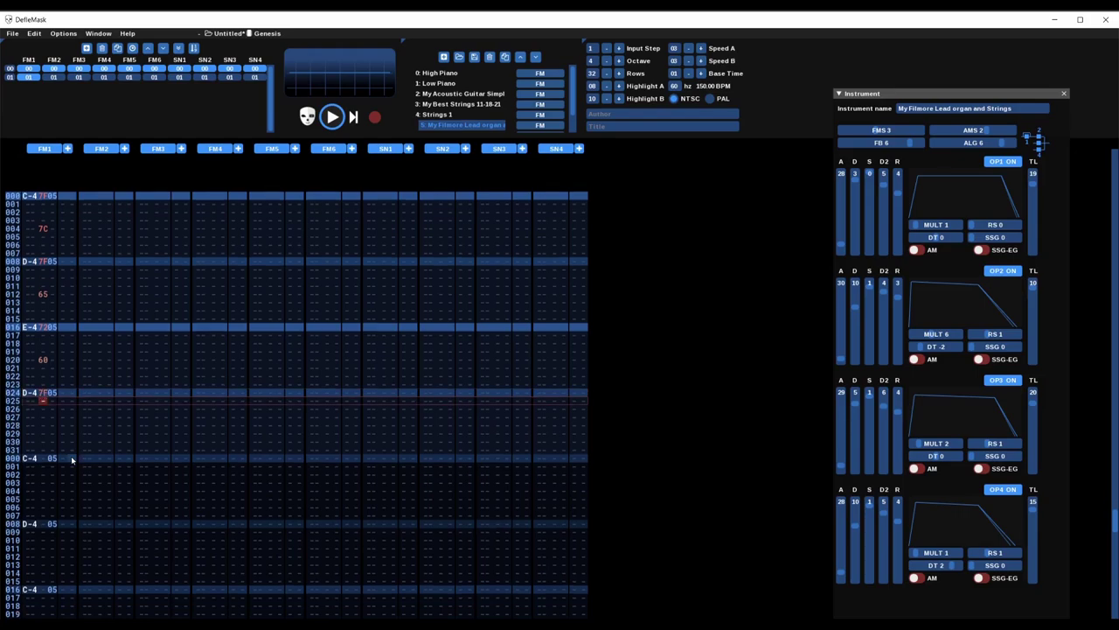
scroll(72, 459, down, 1)
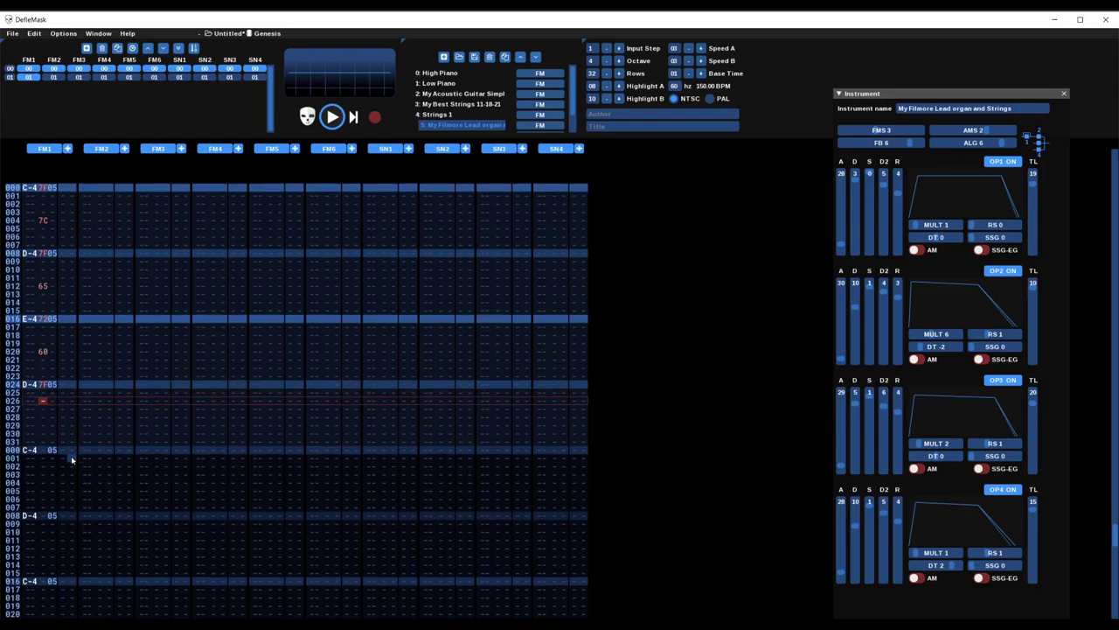
text(78)
scroll(71, 456, down, 2)
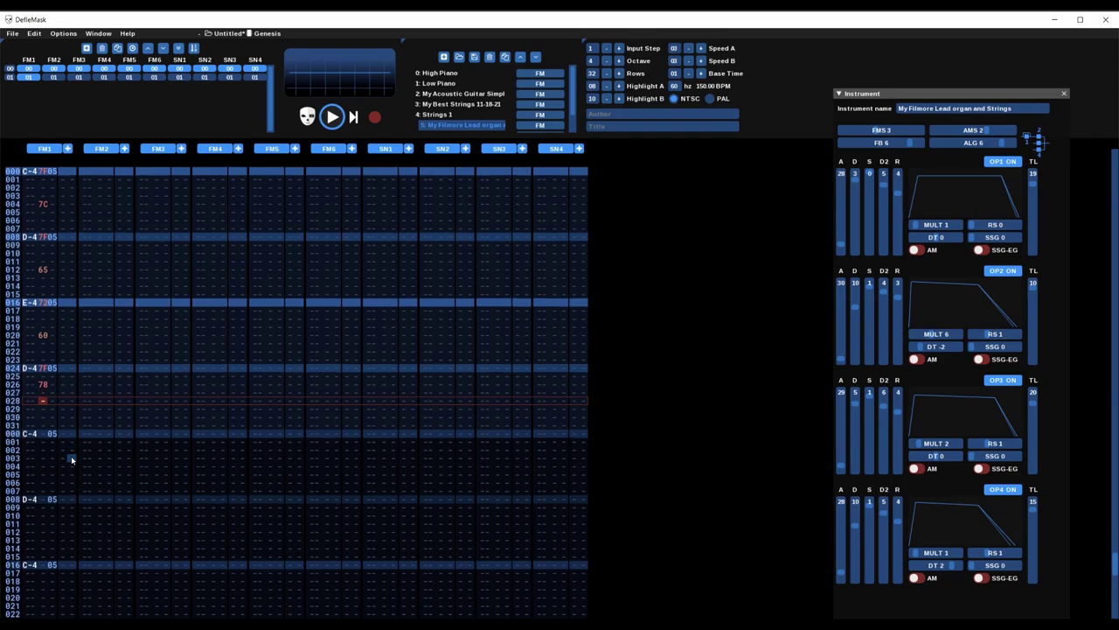
text(072)
scroll(71, 455, down, 2)
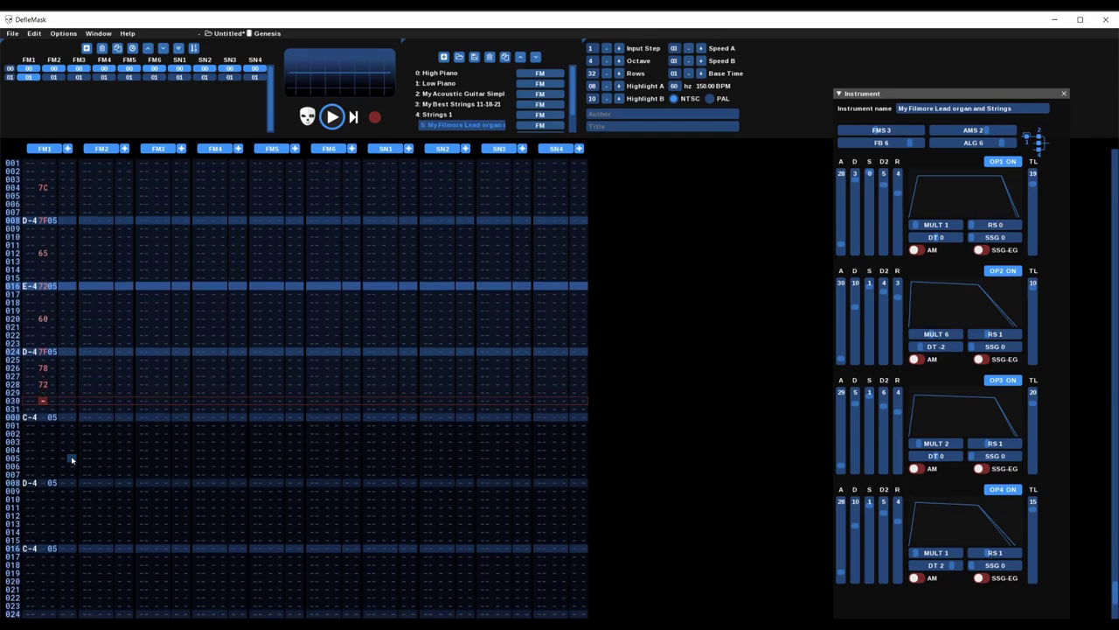
text(68)
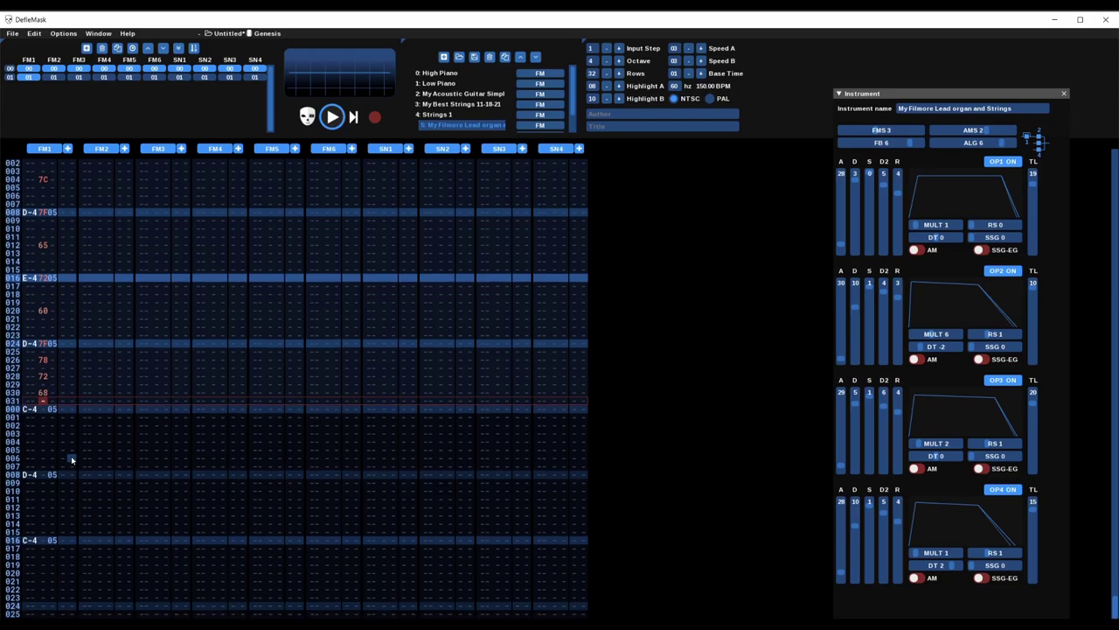
scroll(70, 455, up, 5)
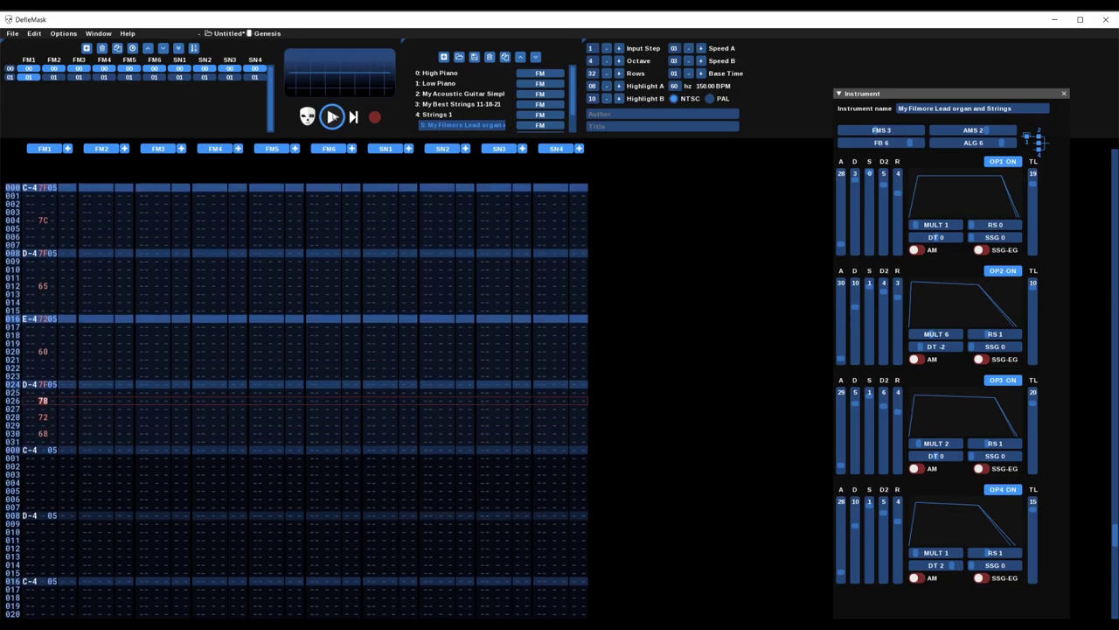
click(332, 116)
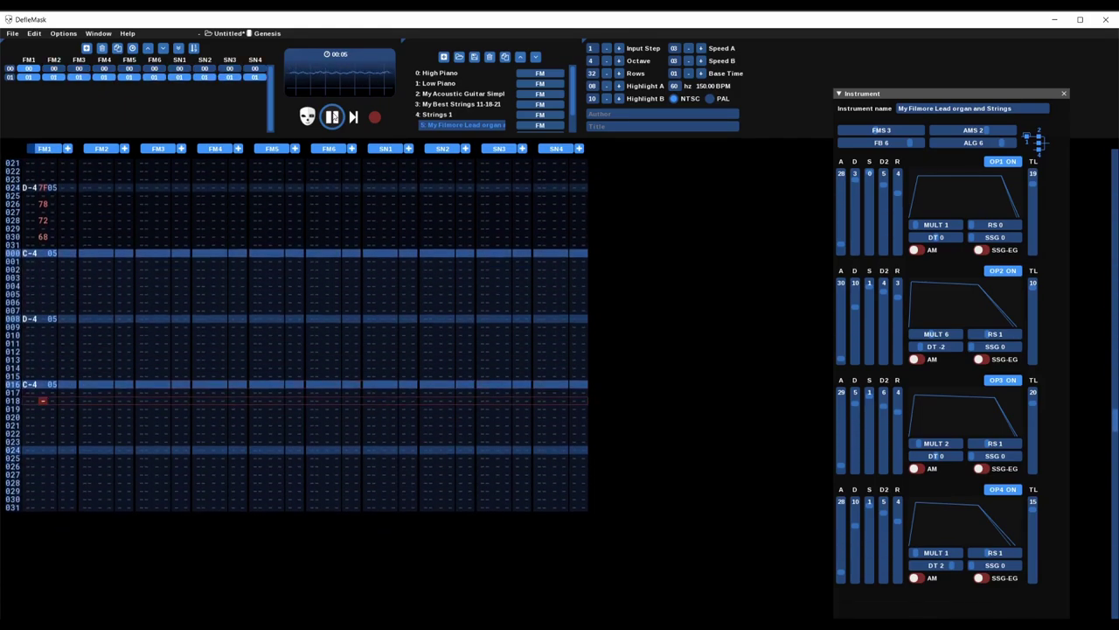
Step: Stop playback and clear every value in FM1's volume column
click(332, 117)
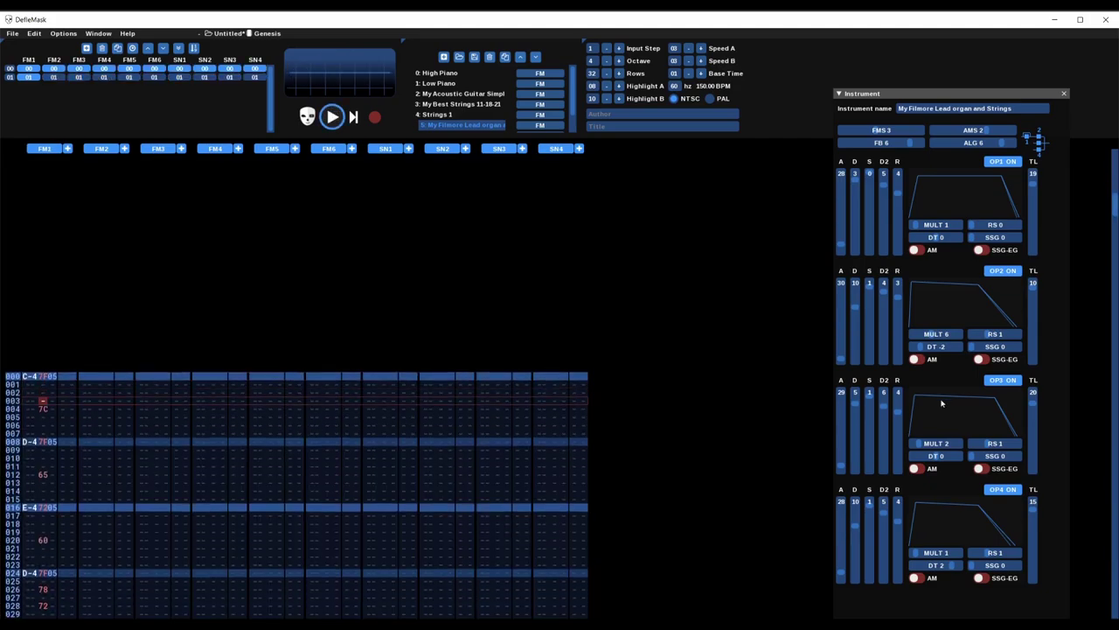
click(42, 402)
double_click(44, 407)
key(Delete)
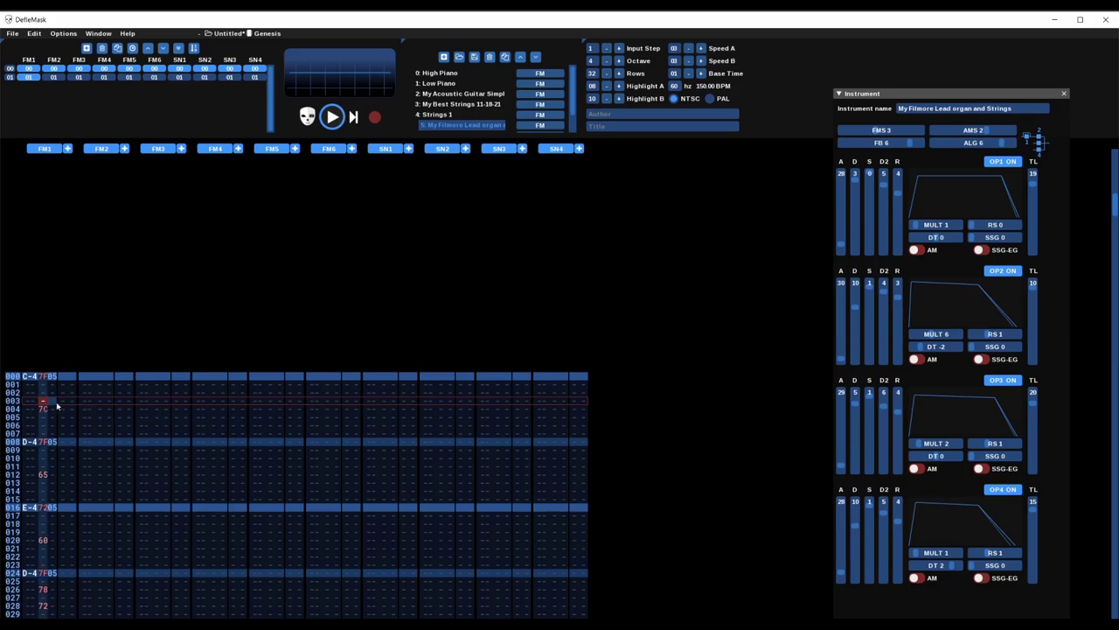
scroll(154, 417, down, 8)
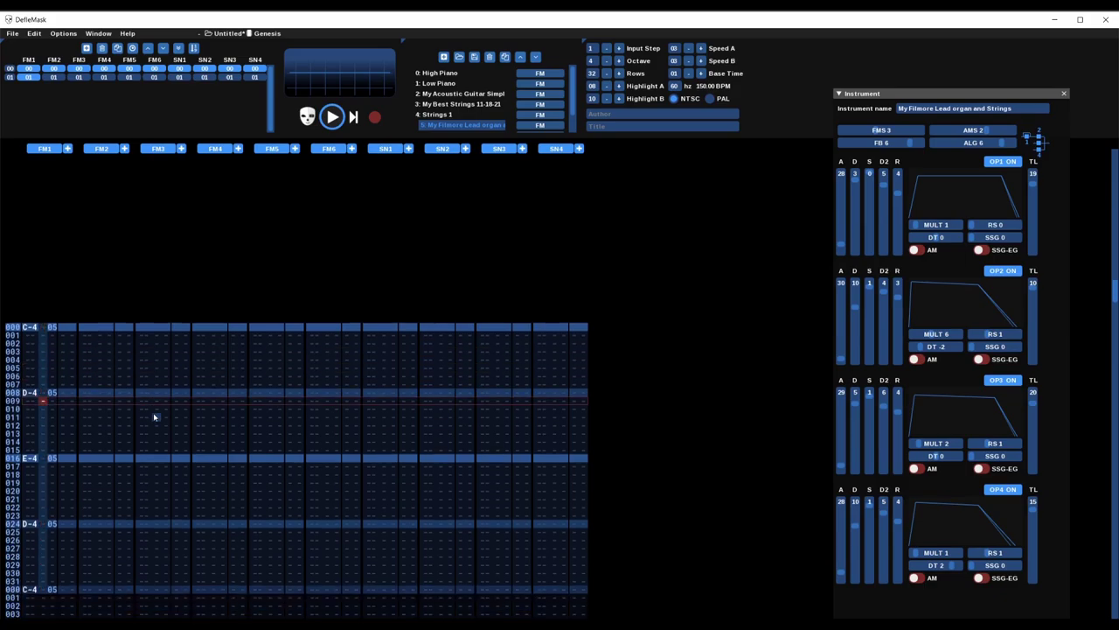
scroll(154, 417, down, 2)
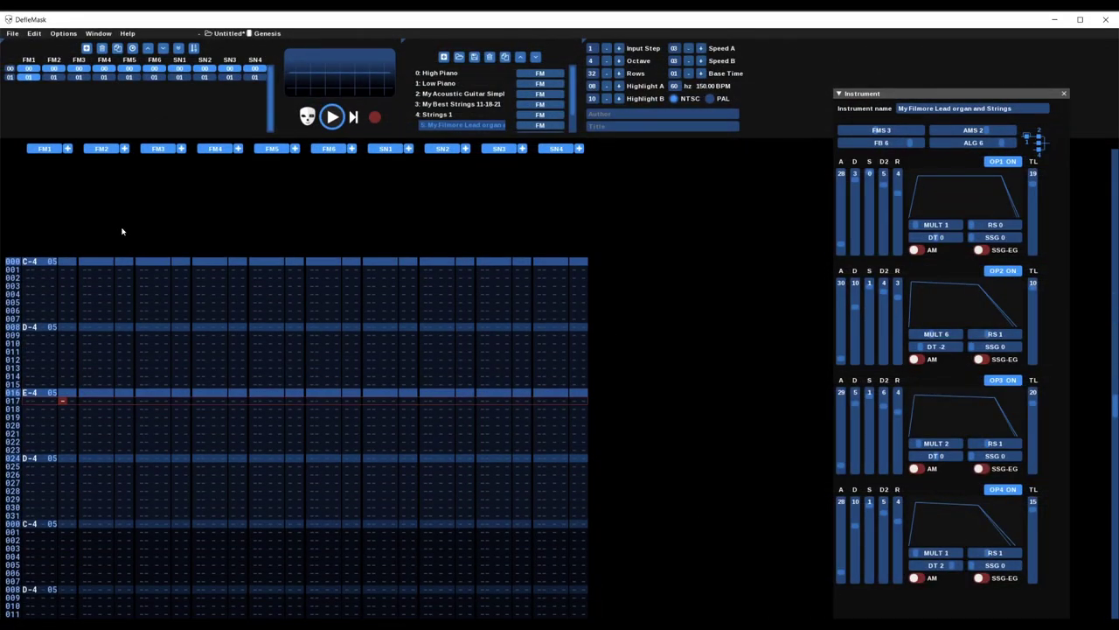
Step: Add and remove FM1 effect columns, ending with one extra effect column
click(68, 151)
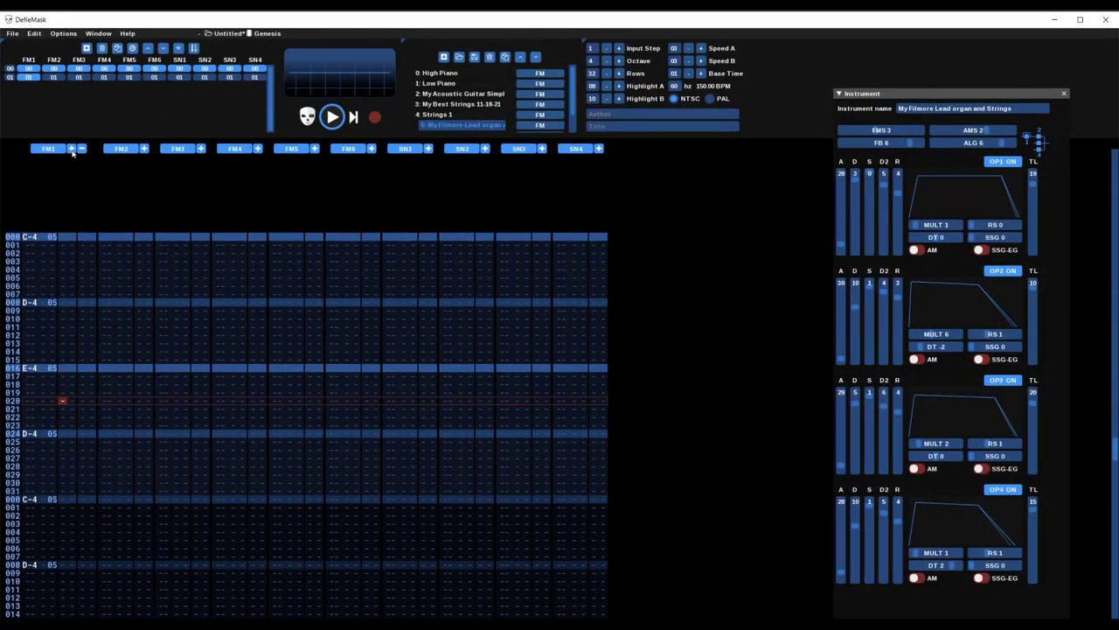
click(73, 150)
click(80, 151)
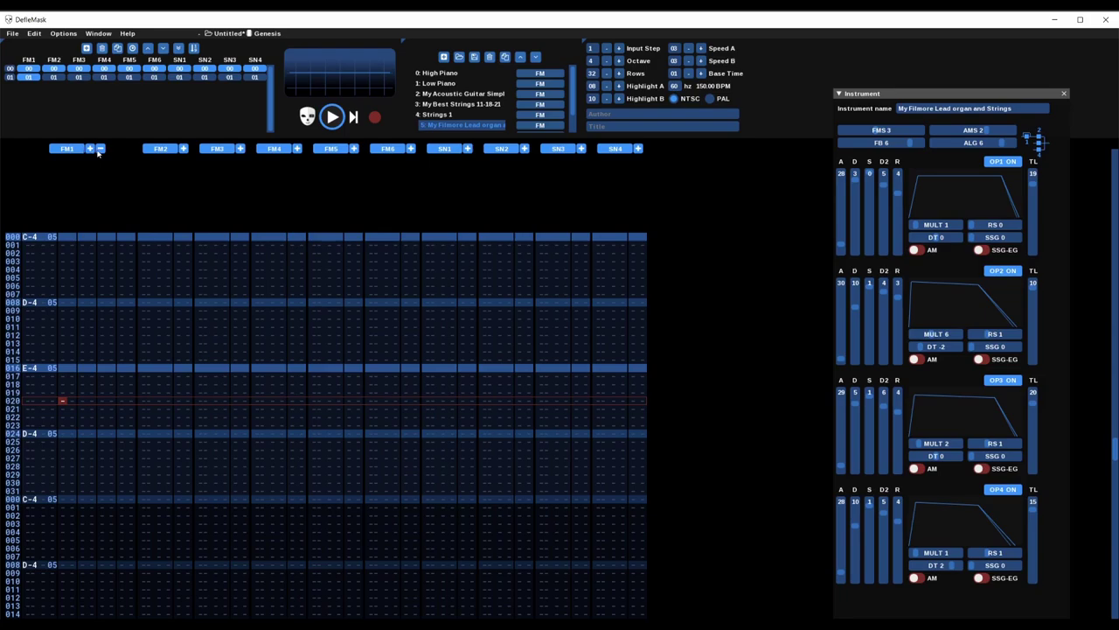
click(100, 150)
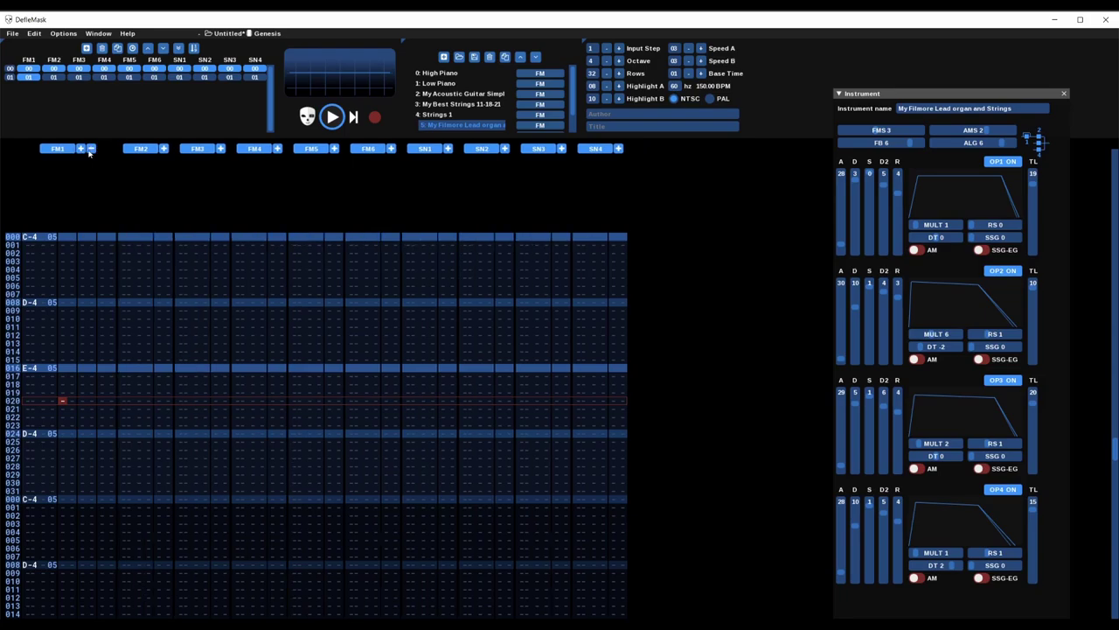
click(81, 150)
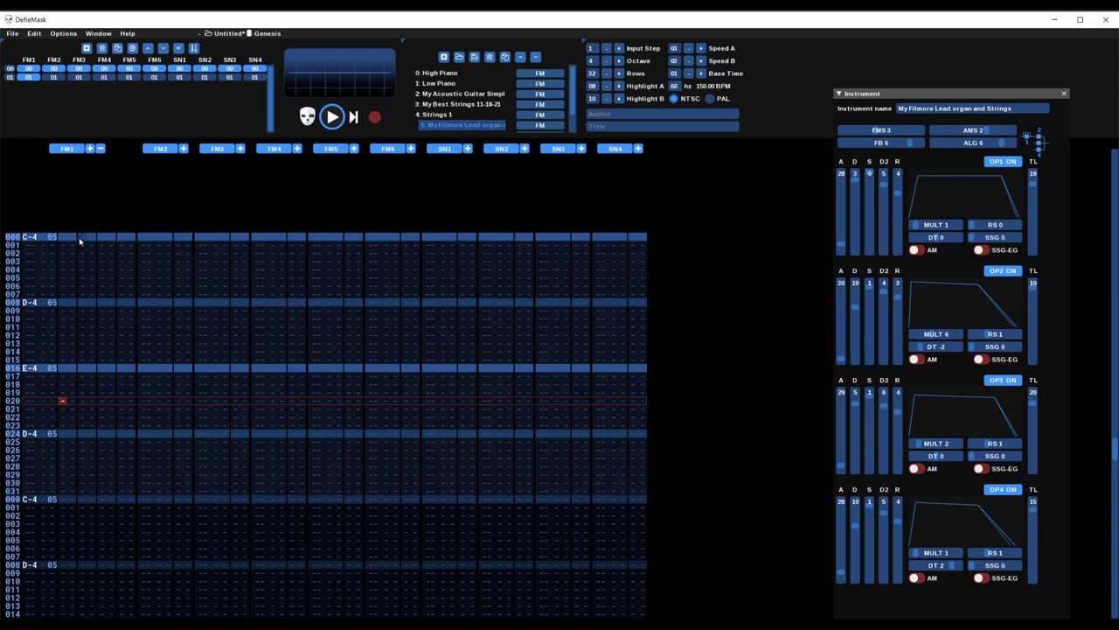
drag(80, 237, 132, 304)
mouse_move(62, 238)
mouse_down()
mouse_move(130, 302)
mouse_move(135, 488)
mouse_move(128, 277)
mouse_move(96, 239)
mouse_move(69, 238)
mouse_up()
click(100, 148)
click(91, 150)
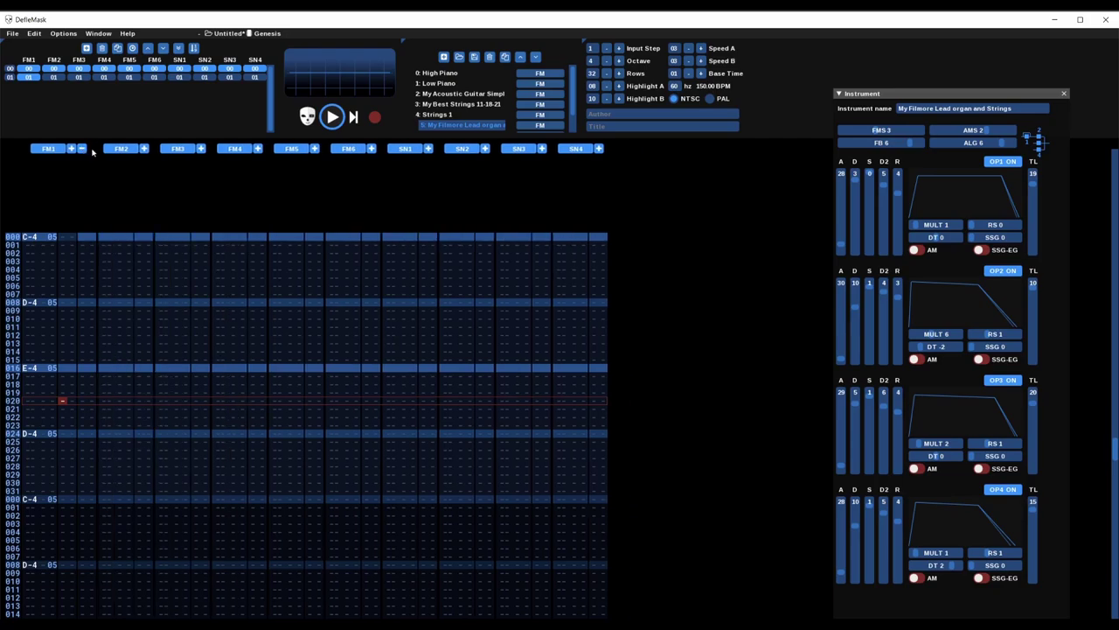
click(83, 149)
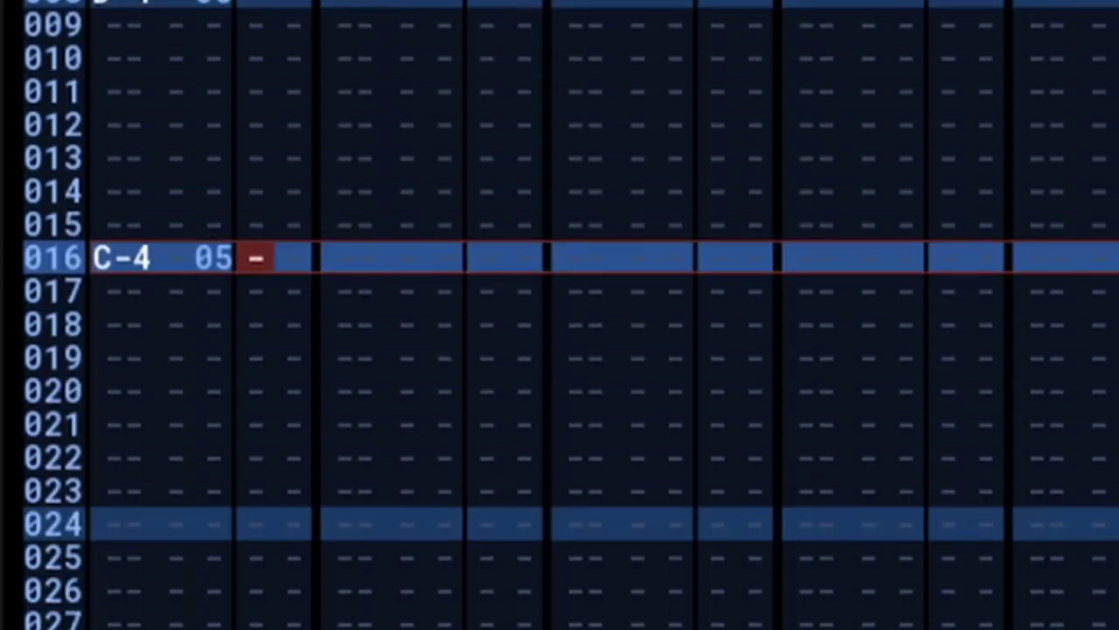
Step: On FM1 row 000, enter the 08 panning effect with value 01
key(Return)
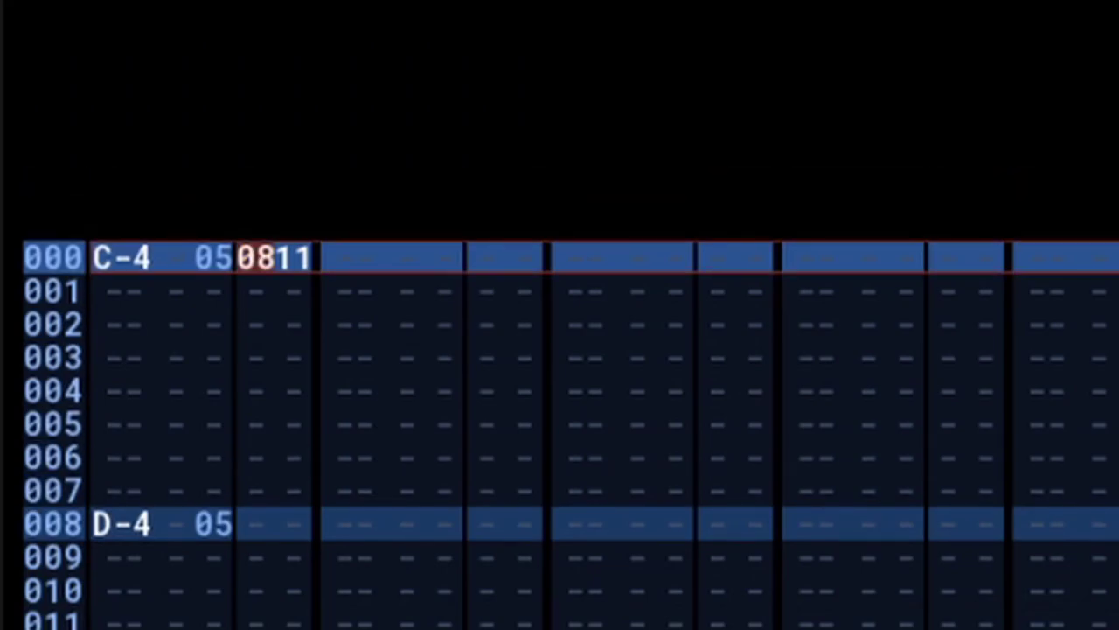
key(Right)
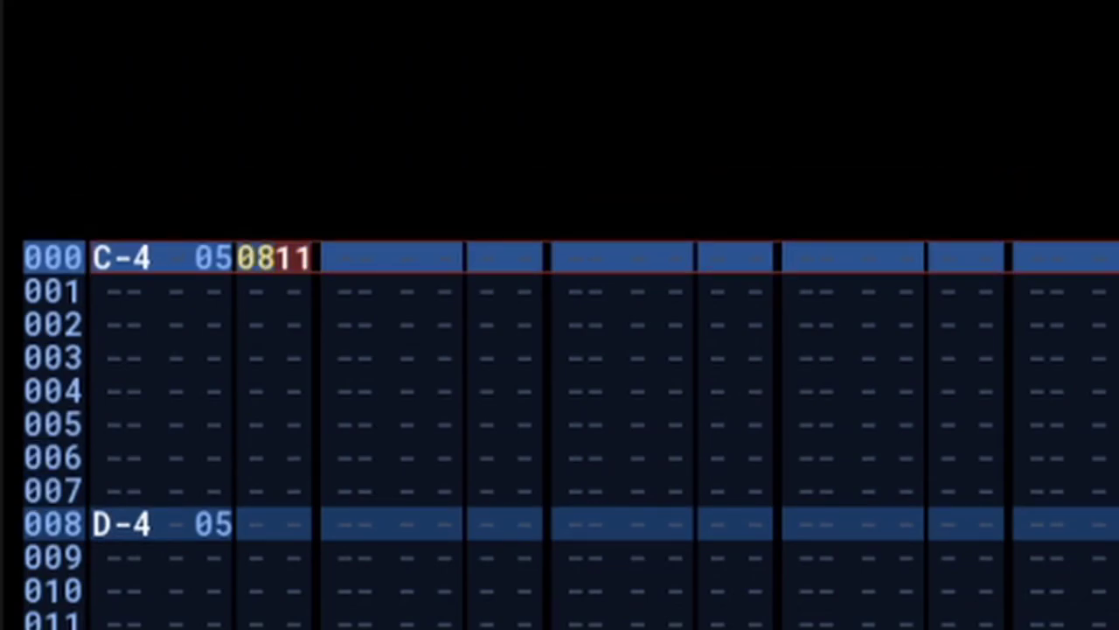
text(14)
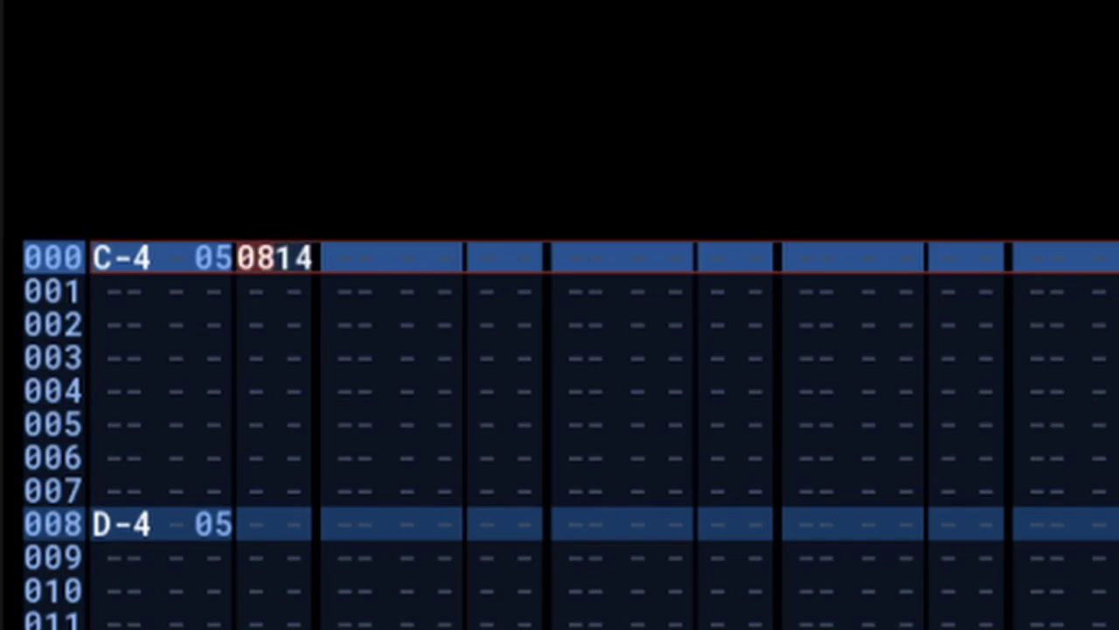
text(01)
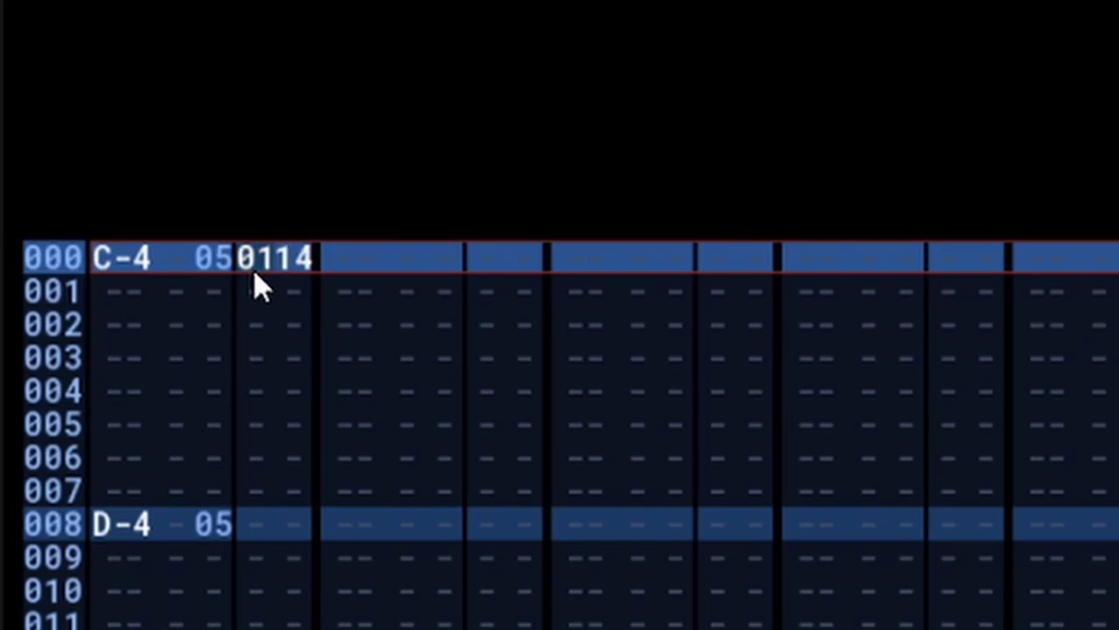
text(0801)
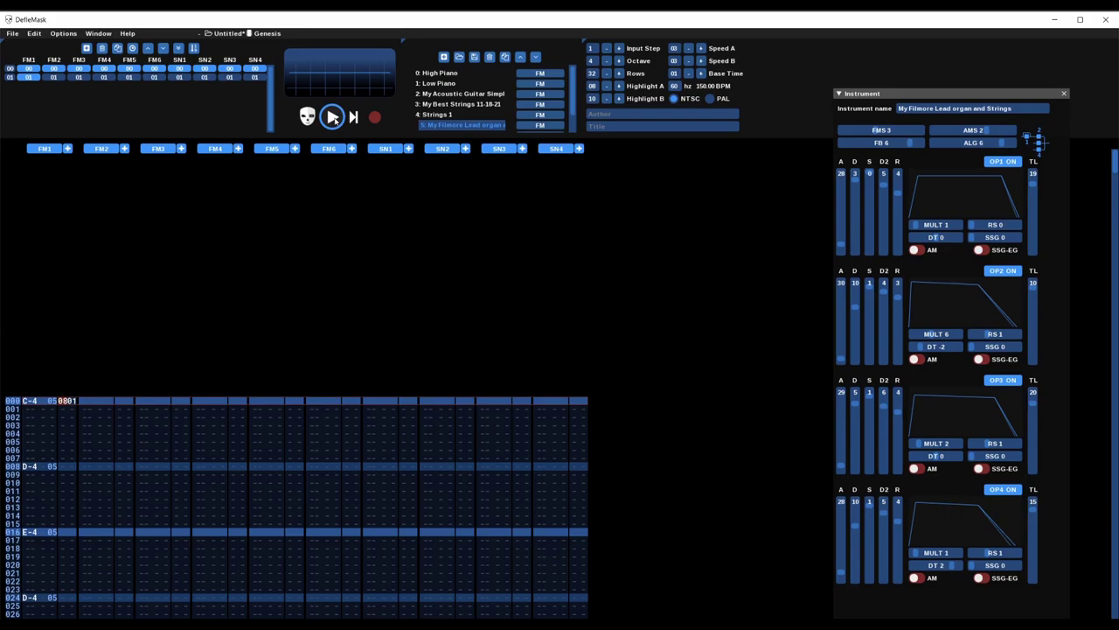
Step: Play the song twice, stopping each time, to hear FM1's alternating 0810/0801 panning
click(333, 117)
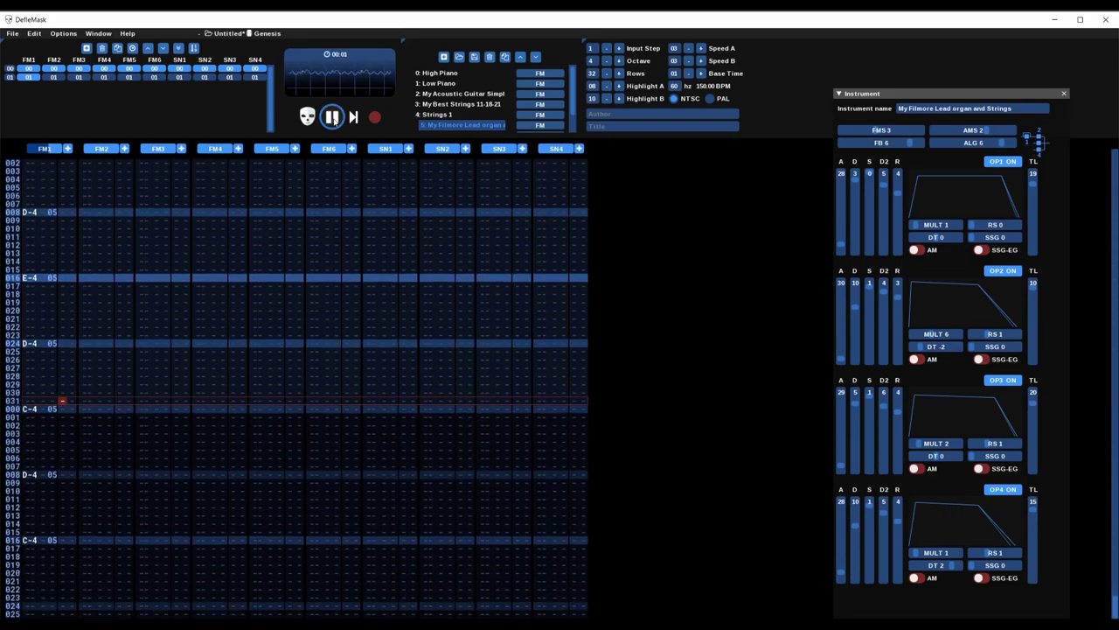
key(Return)
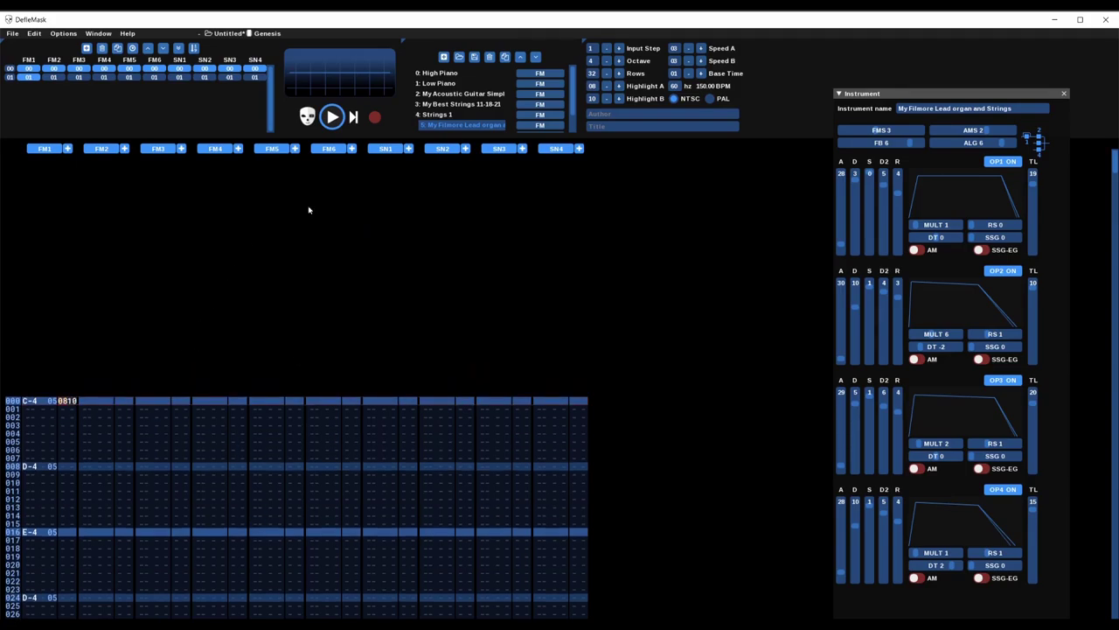
click(332, 122)
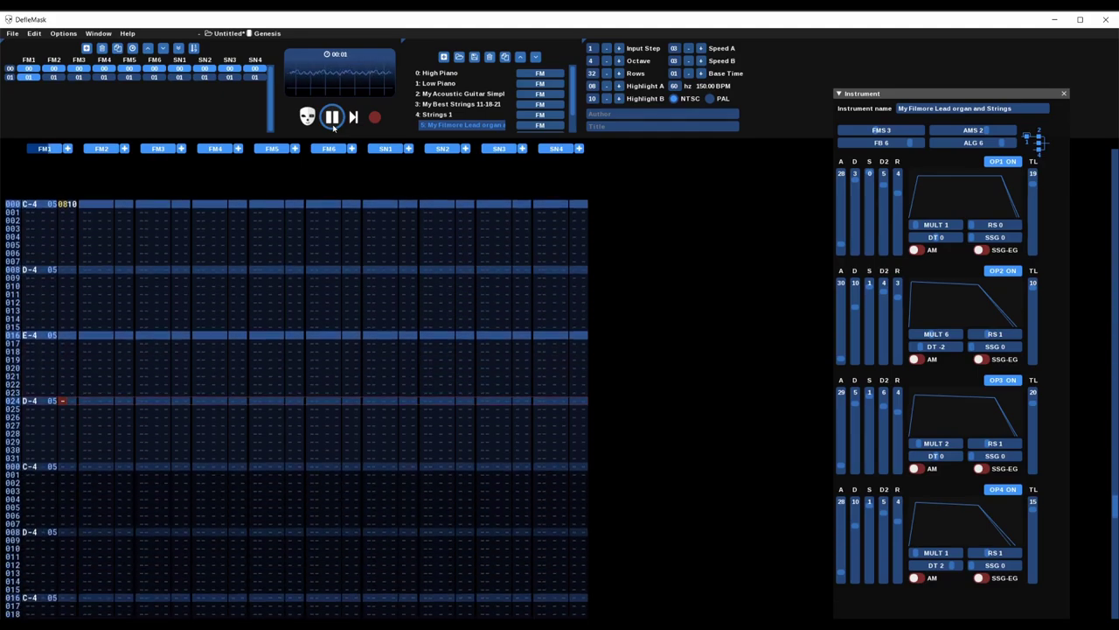
click(332, 118)
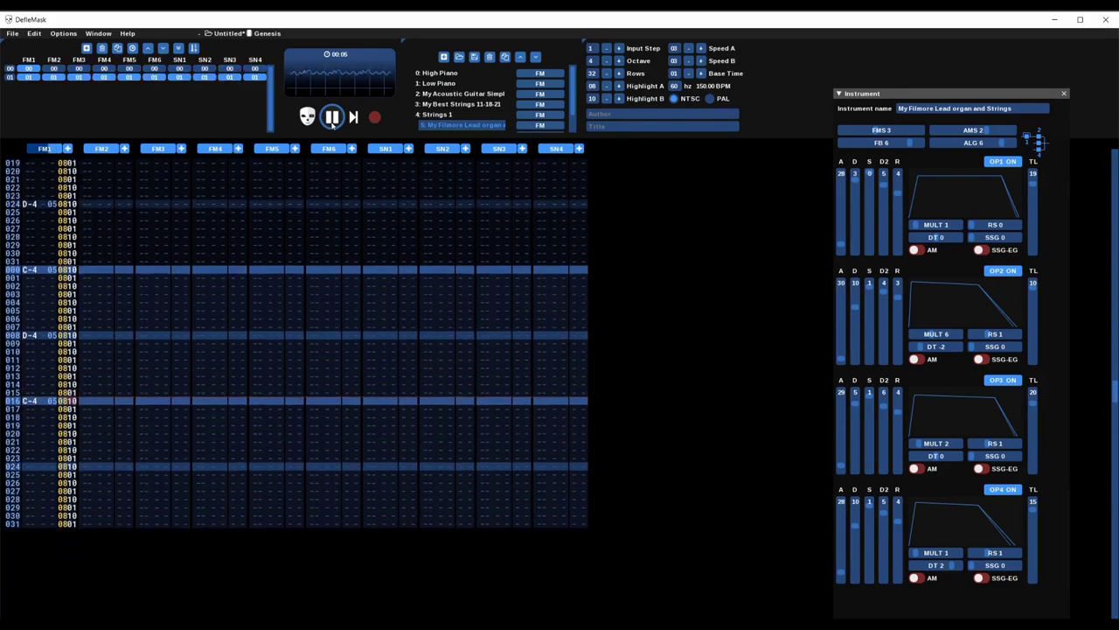
Step: Stop playback and delete the 0810/0801 panning entries from FM1's effect column
click(331, 120)
scroll(118, 375, down, 2)
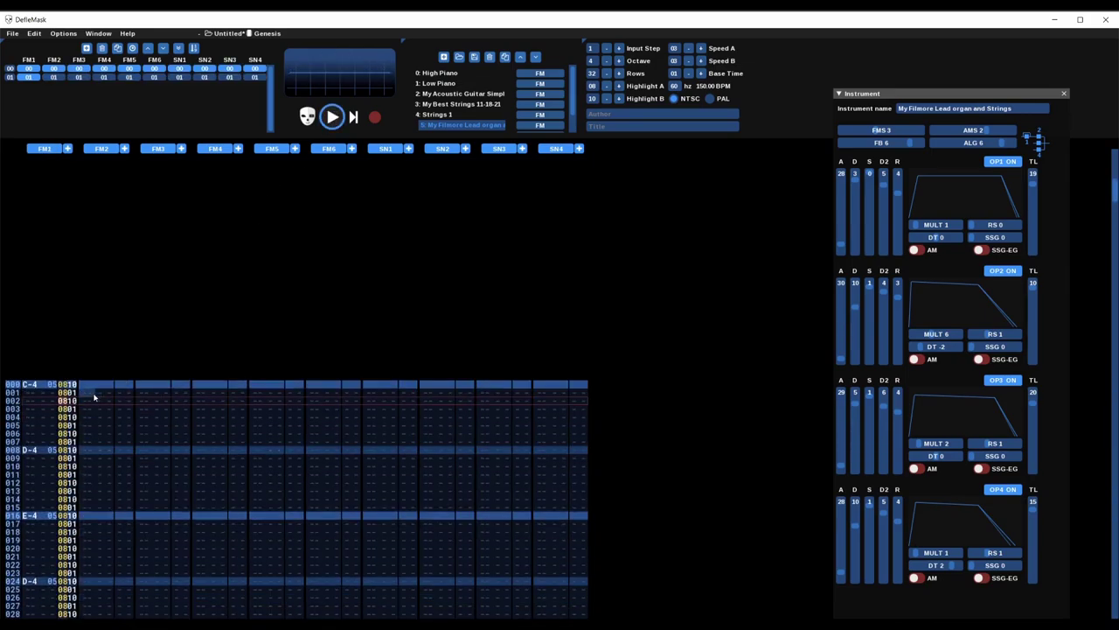
key(Delete)
scroll(102, 409, up, 1)
key(Delete)
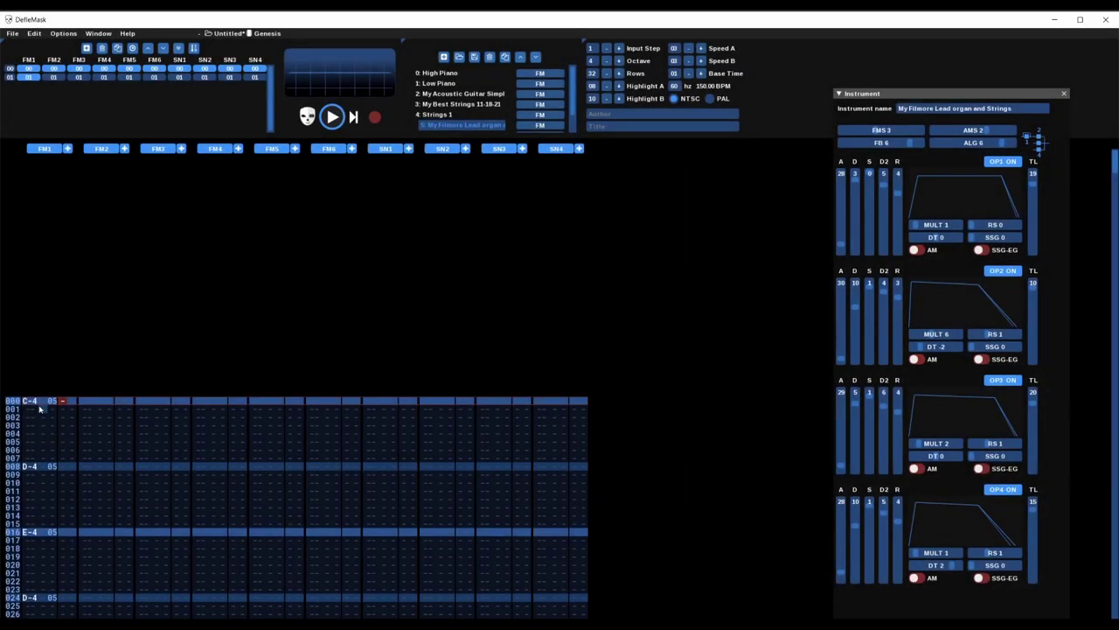
click(49, 401)
click(99, 33)
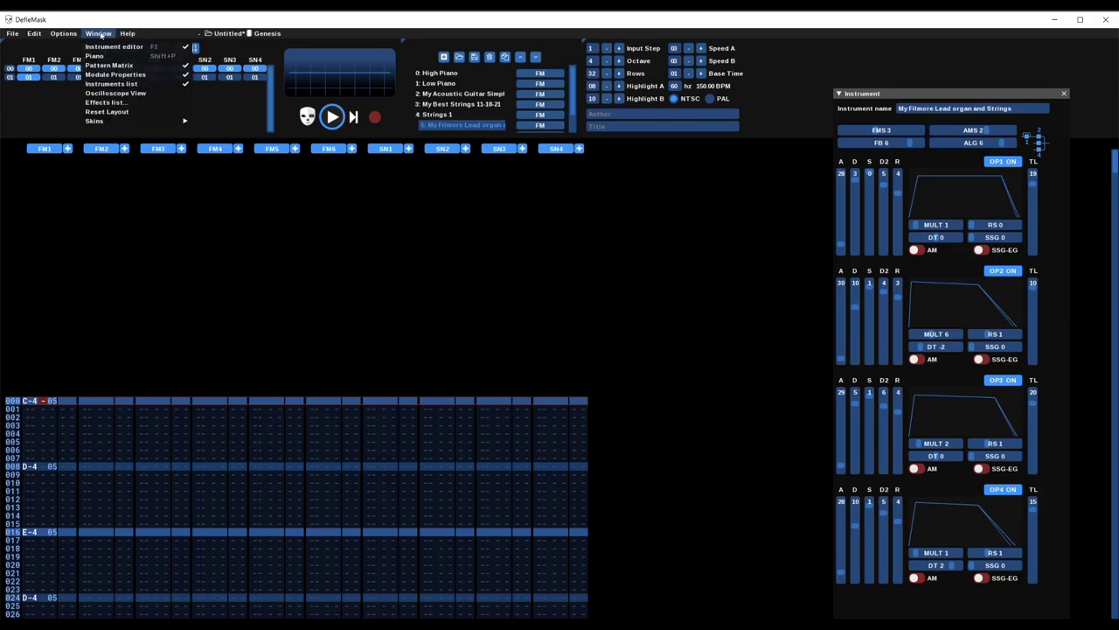
click(105, 103)
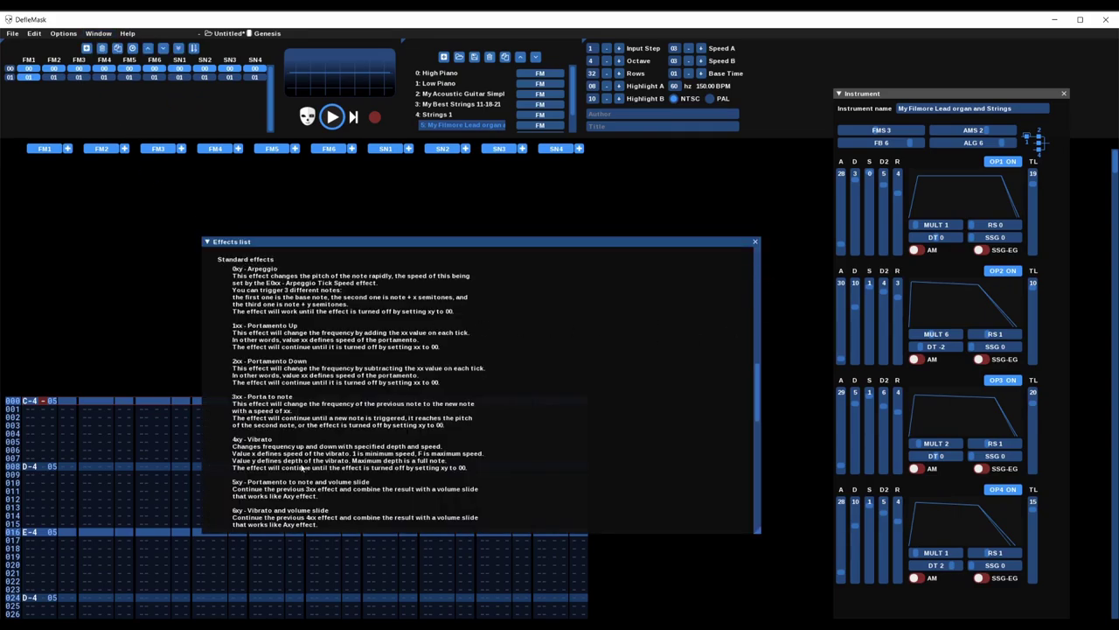
scroll(301, 468, down, 3)
scroll(302, 468, down, 2)
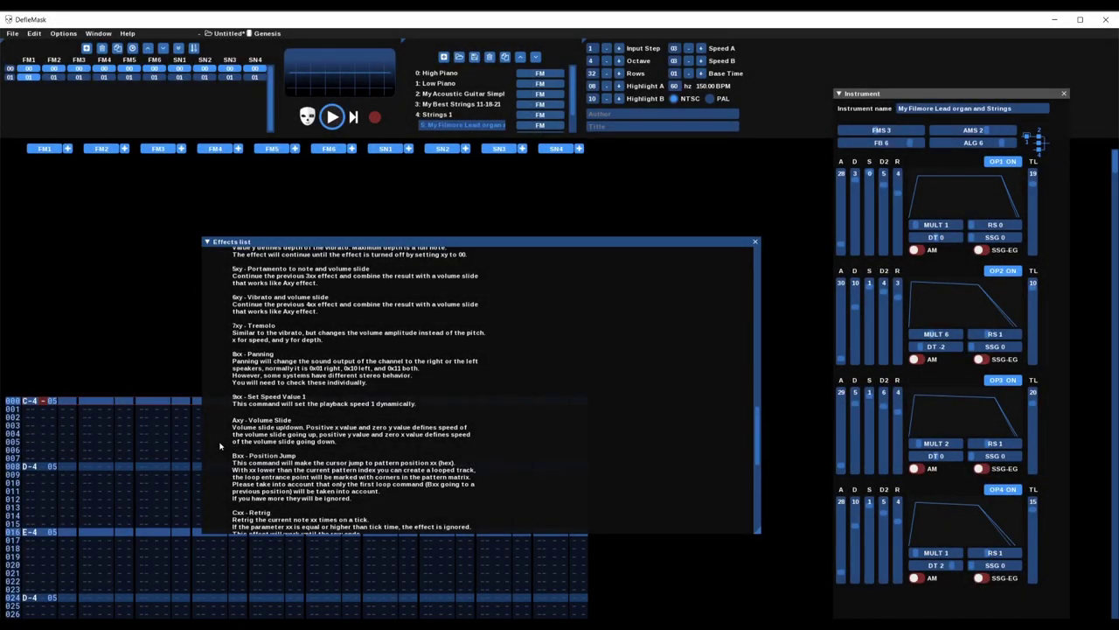
click(755, 242)
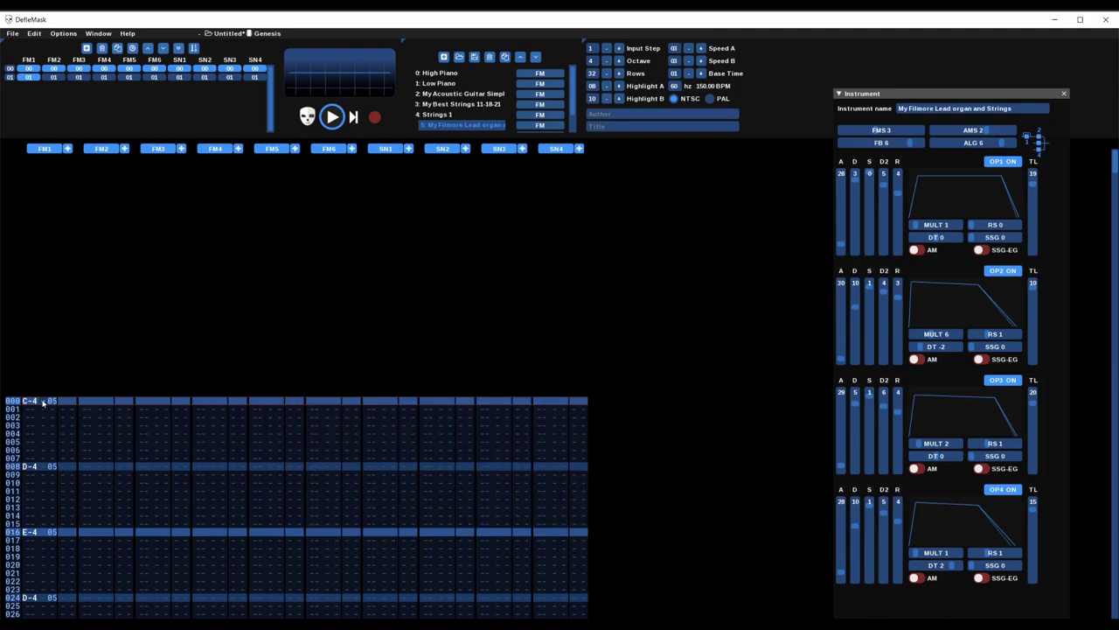
Step: Play and stop the song, then give FM1's row 000 C-4 a 0A30 volume slide
click(331, 118)
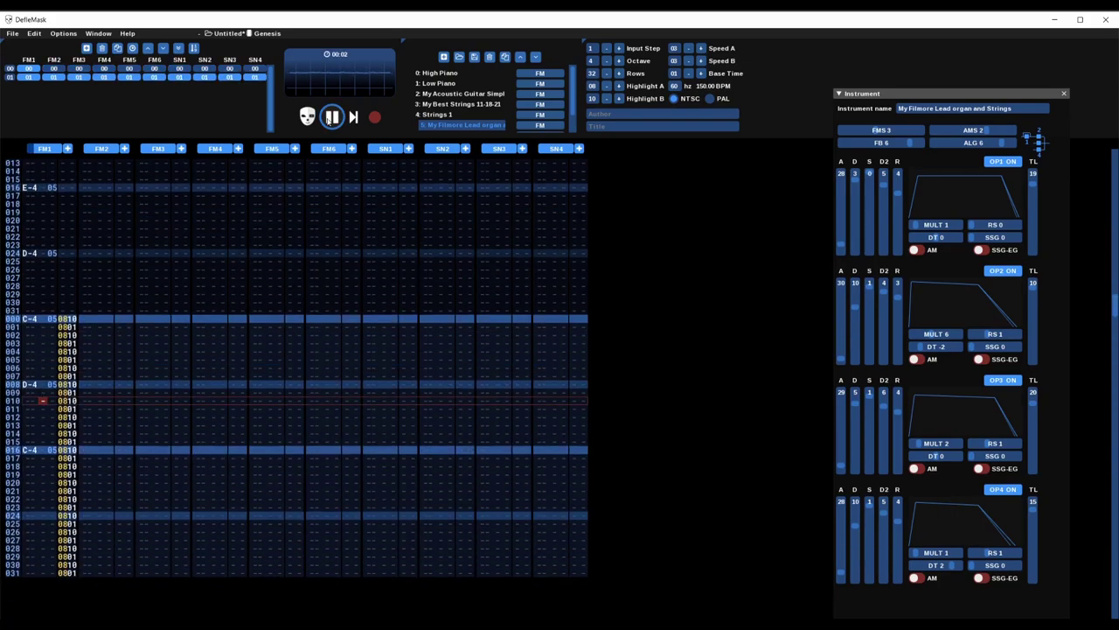
click(331, 117)
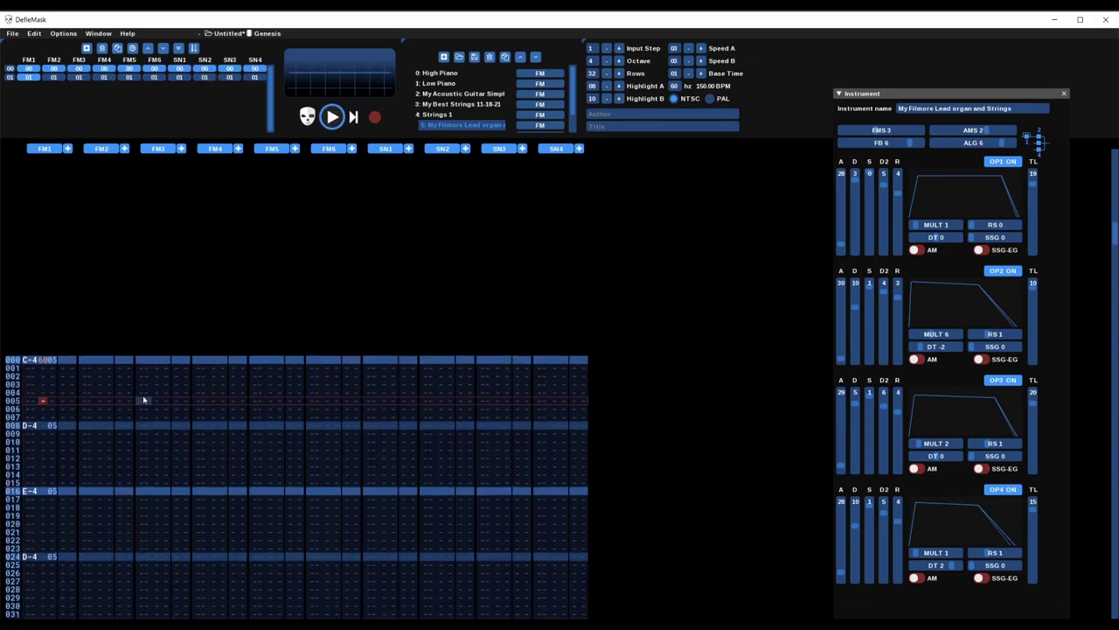
click(62, 360)
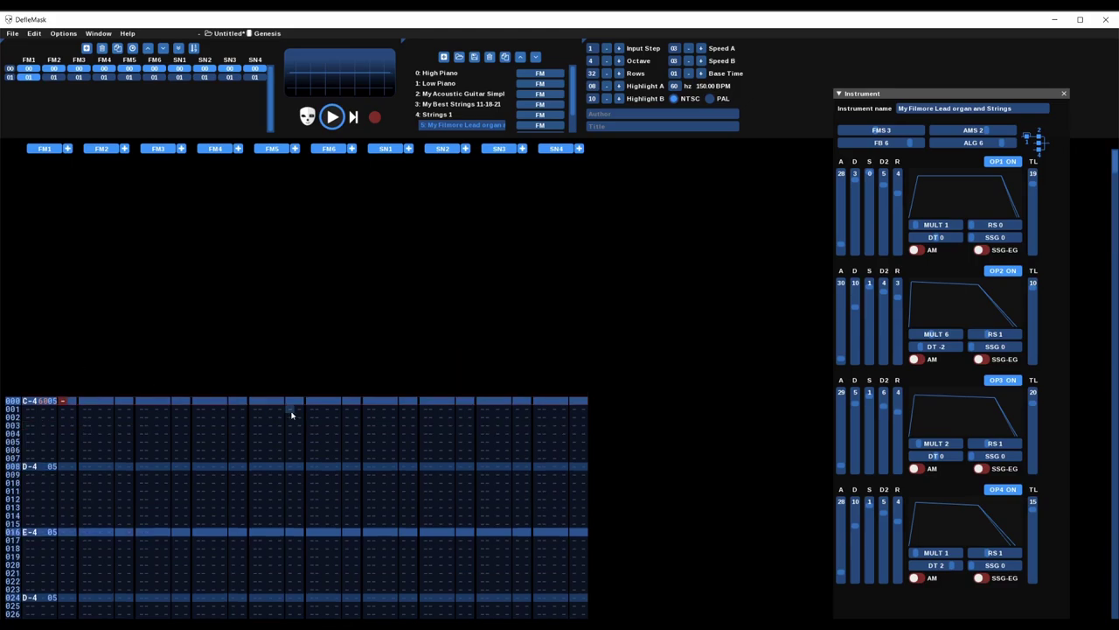
text(0a30)
Step: Play the song from the start to hear the 0A30 volume slide
click(332, 119)
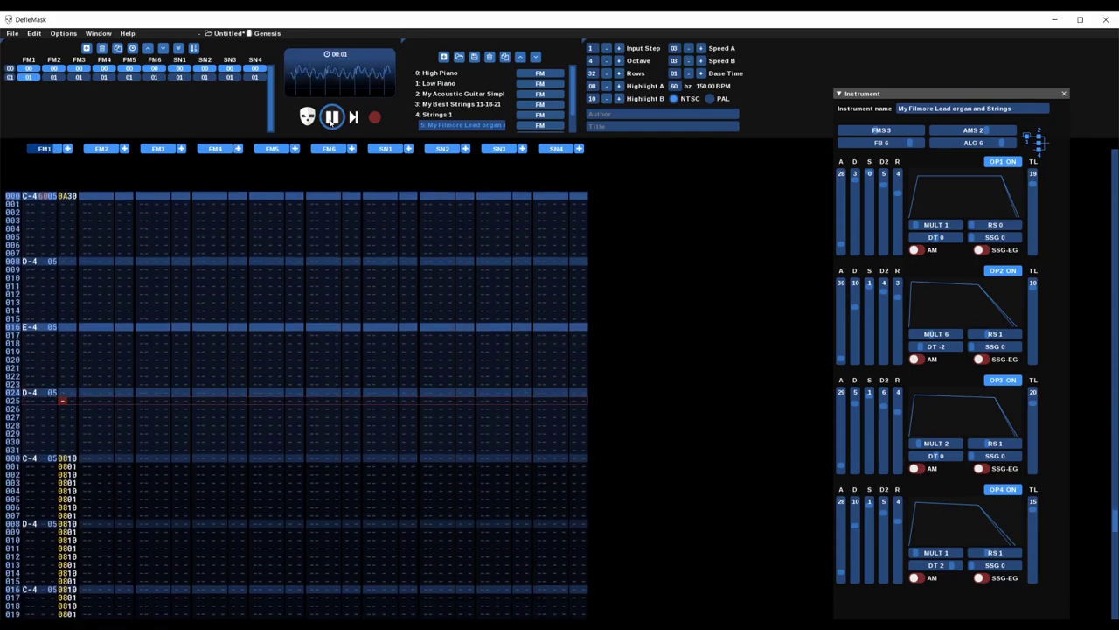
click(333, 119)
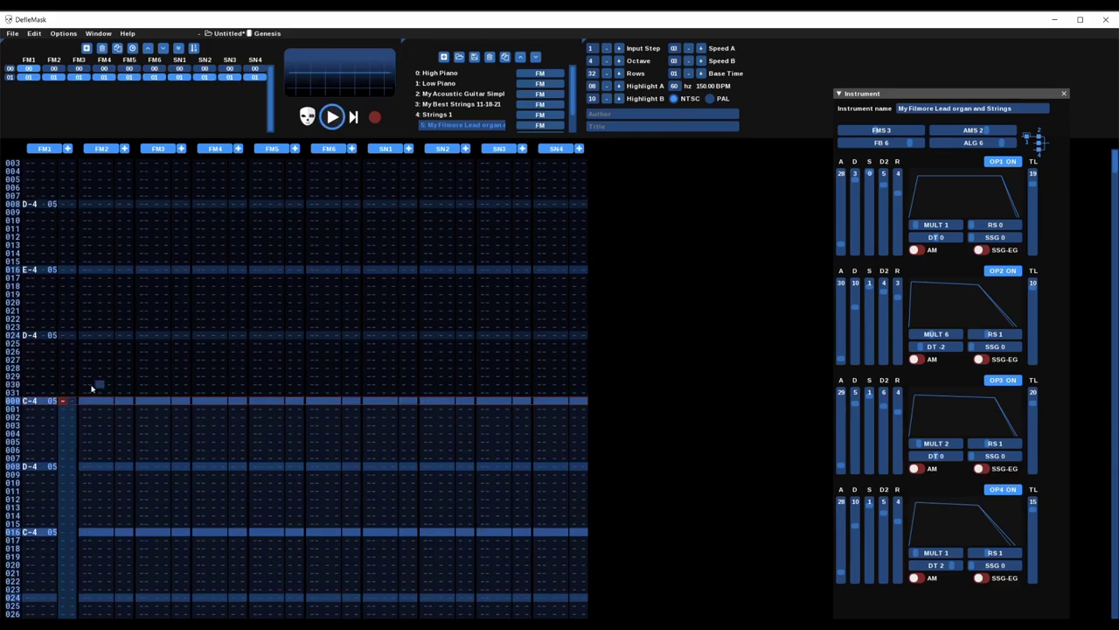
scroll(125, 395, up, 5)
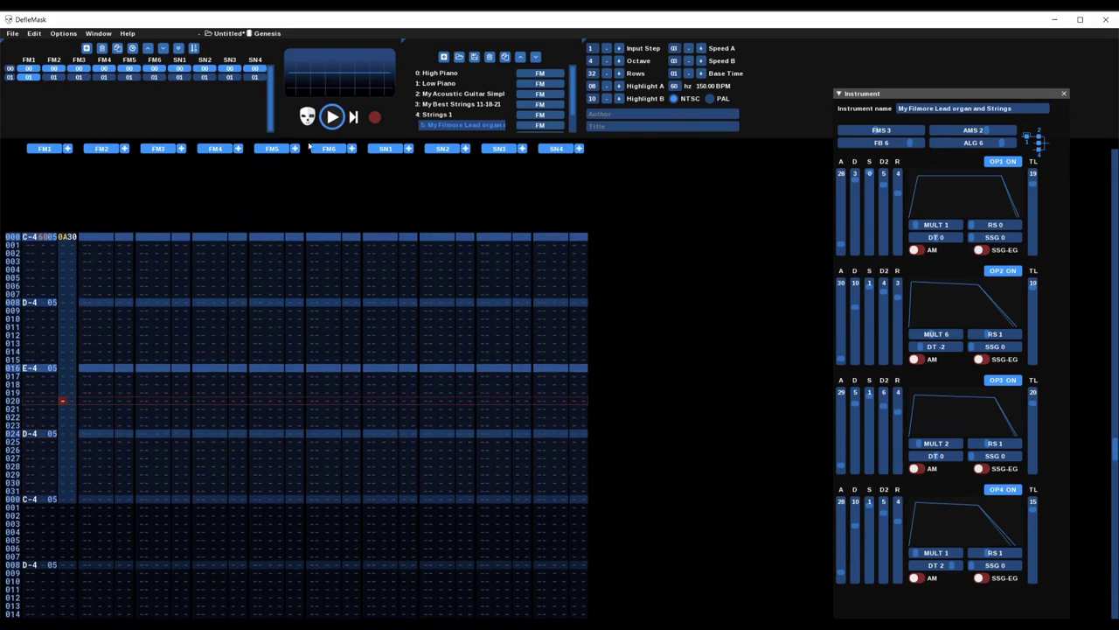
click(332, 117)
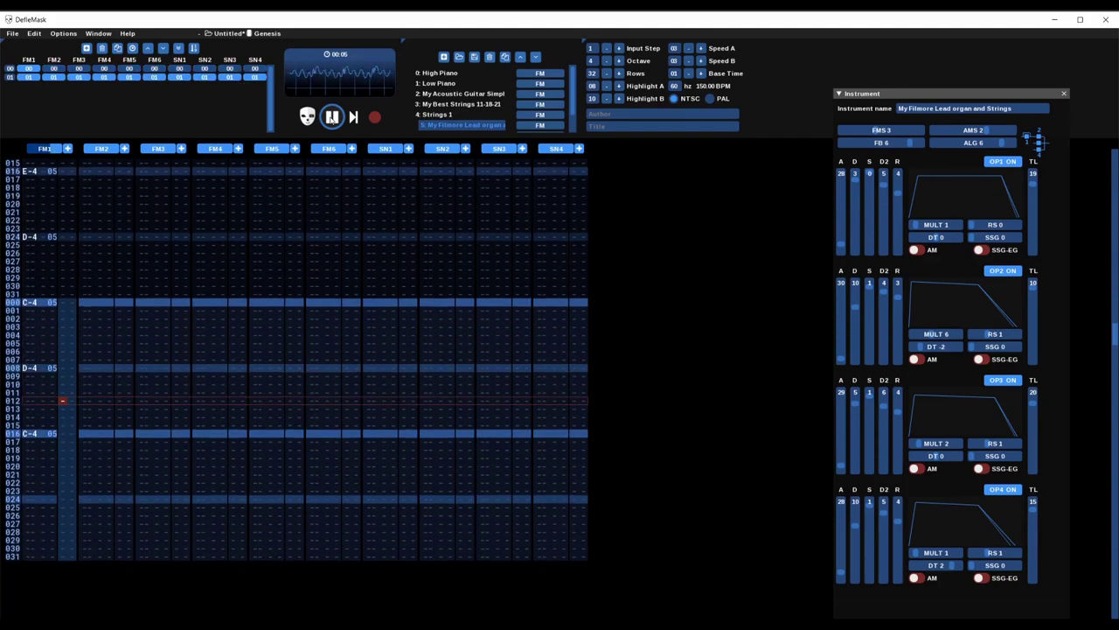
Step: Set the first C-4's volume to 7F and change its slide to 0A03
click(331, 117)
key(Up)
key(Up)
click(45, 402)
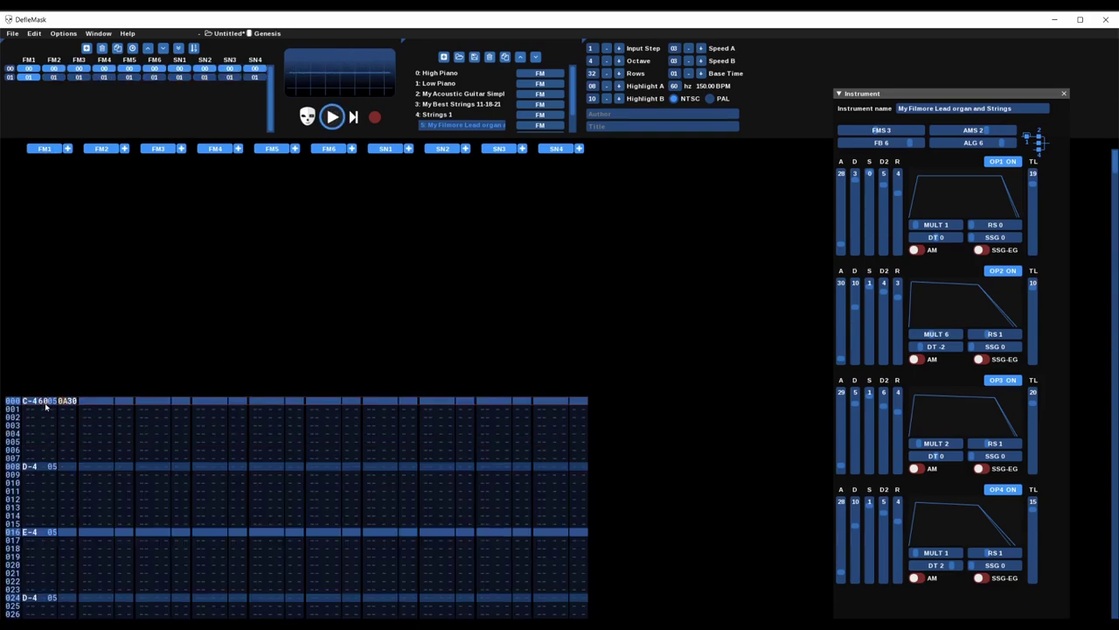
text(07f)
key(Up)
text(3)
Step: Play the song twice, stopping each time, to check the slower fade
click(331, 119)
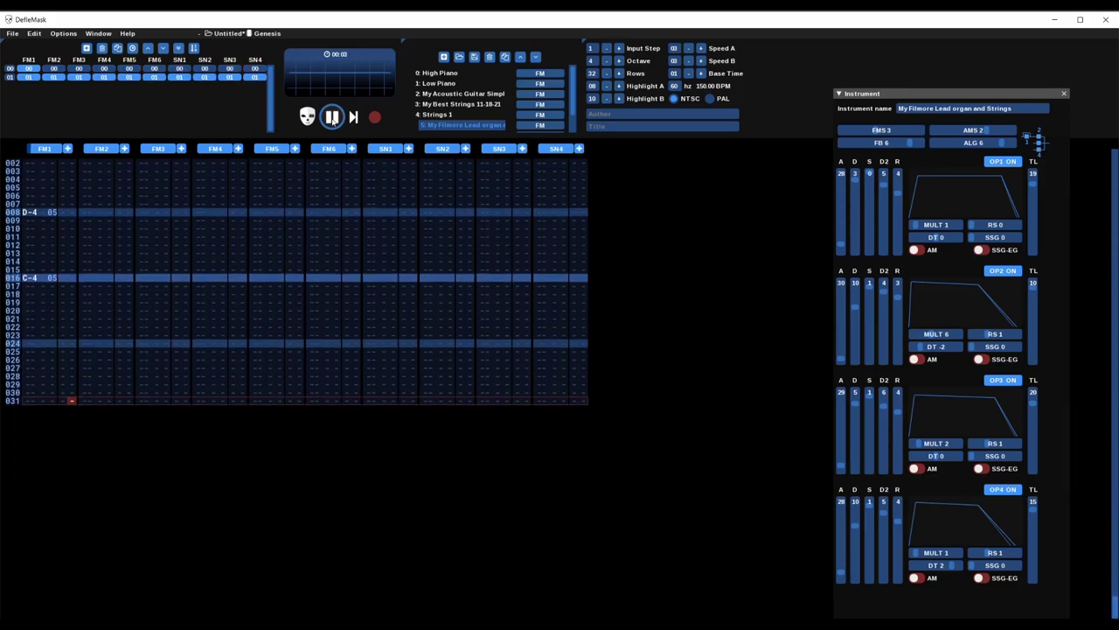
click(333, 118)
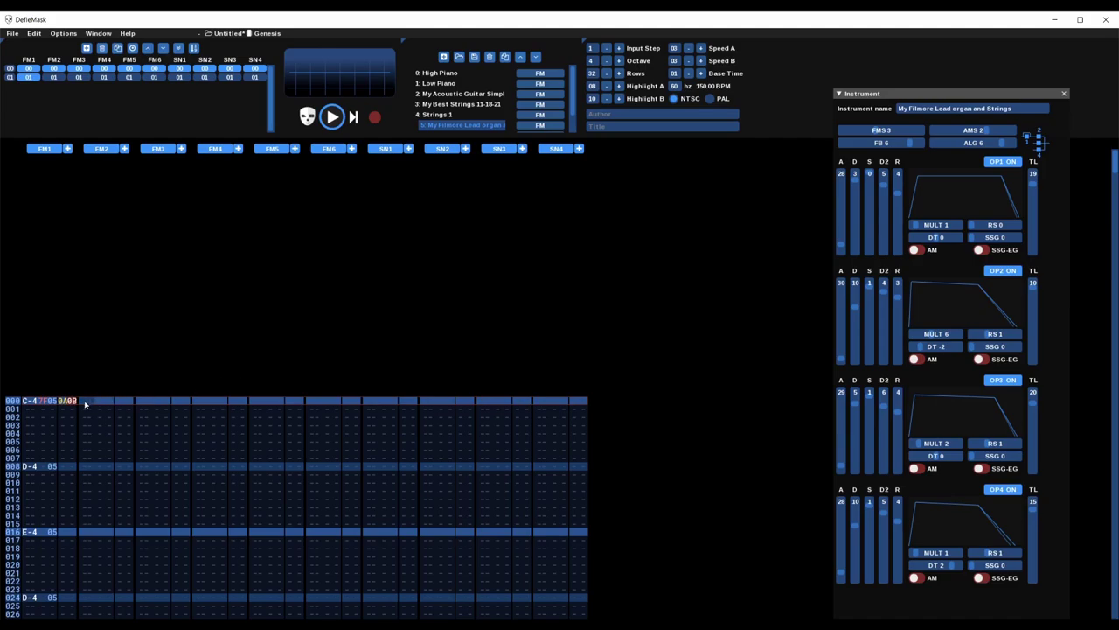
click(332, 120)
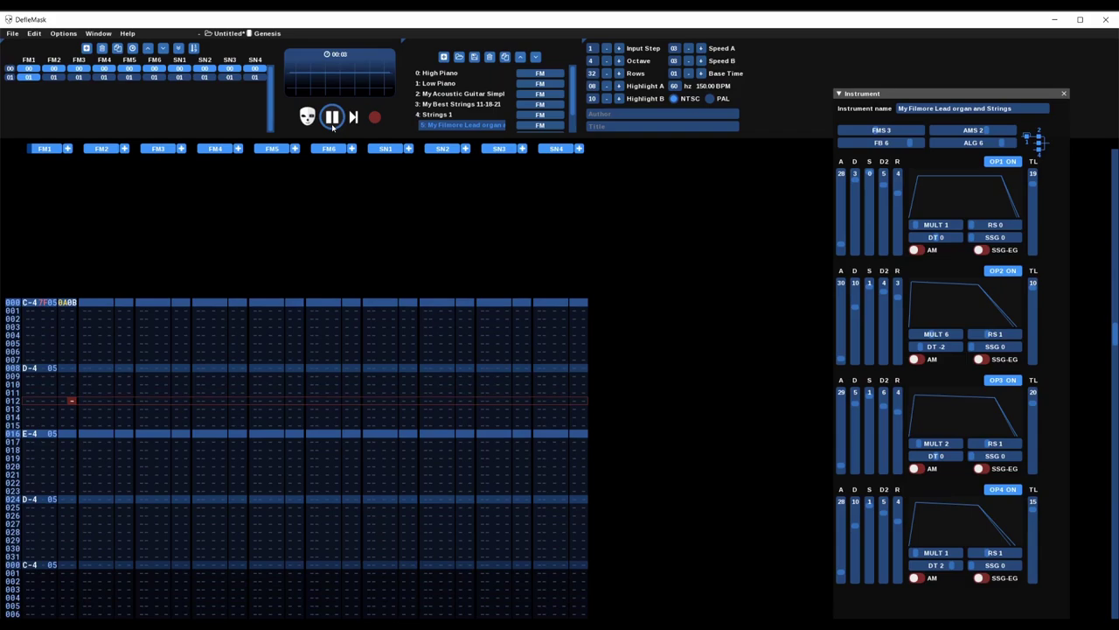
click(333, 122)
Step: Play the song from the pattern start and stop it
click(70, 303)
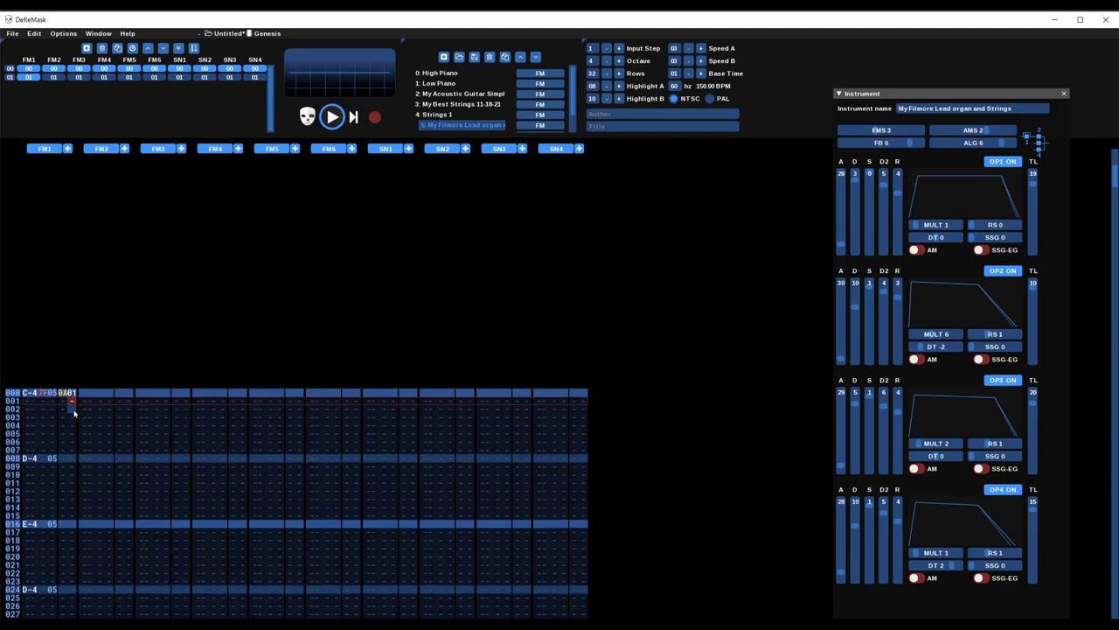
click(333, 119)
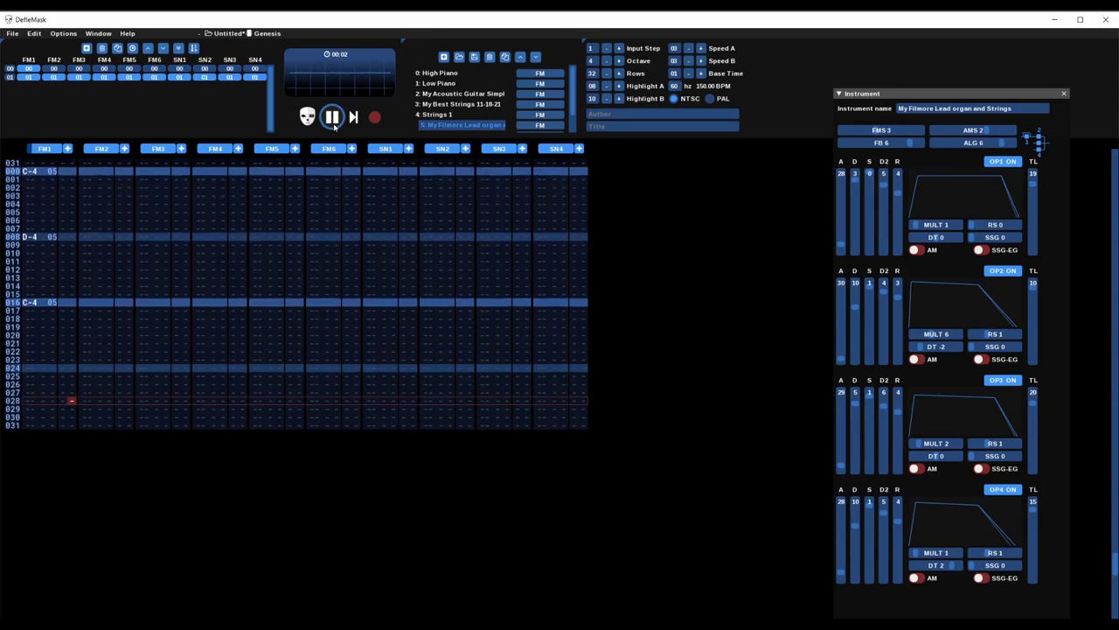
click(332, 117)
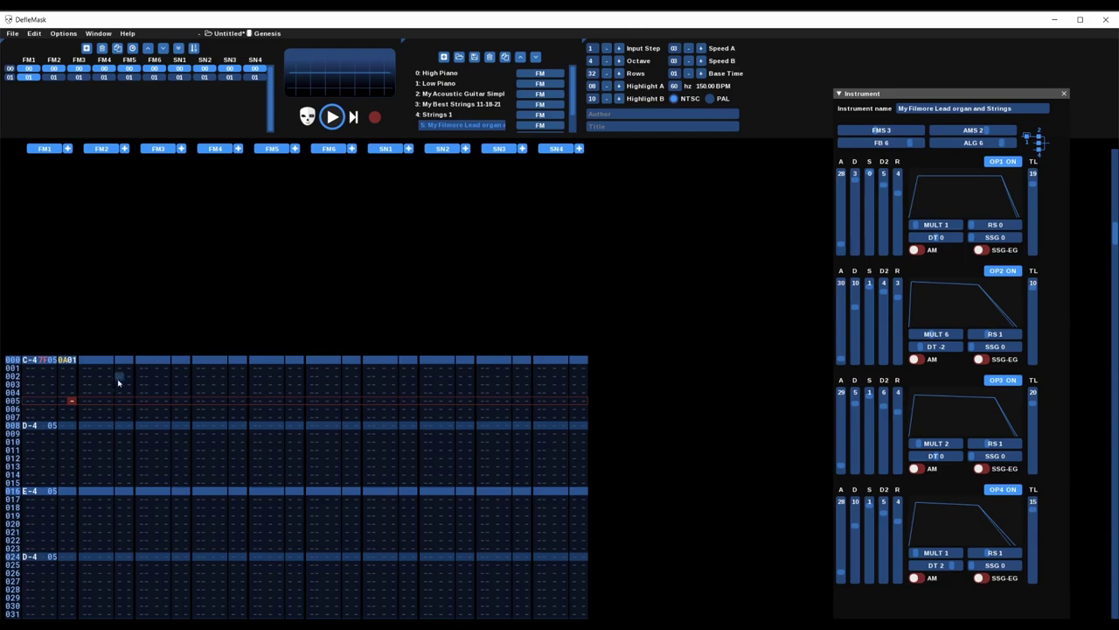
Step: Give the second pattern's opening C-4 effect 0A00 and volume 6B, then play the song
scroll(98, 479, down, 8)
scroll(98, 478, down, 18)
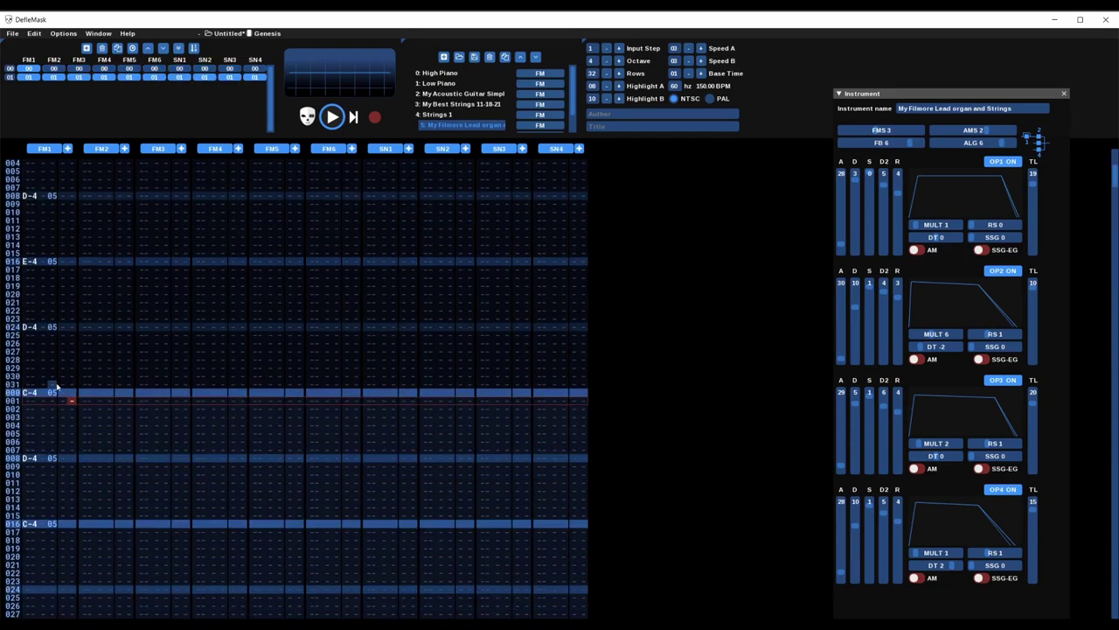
click(63, 407)
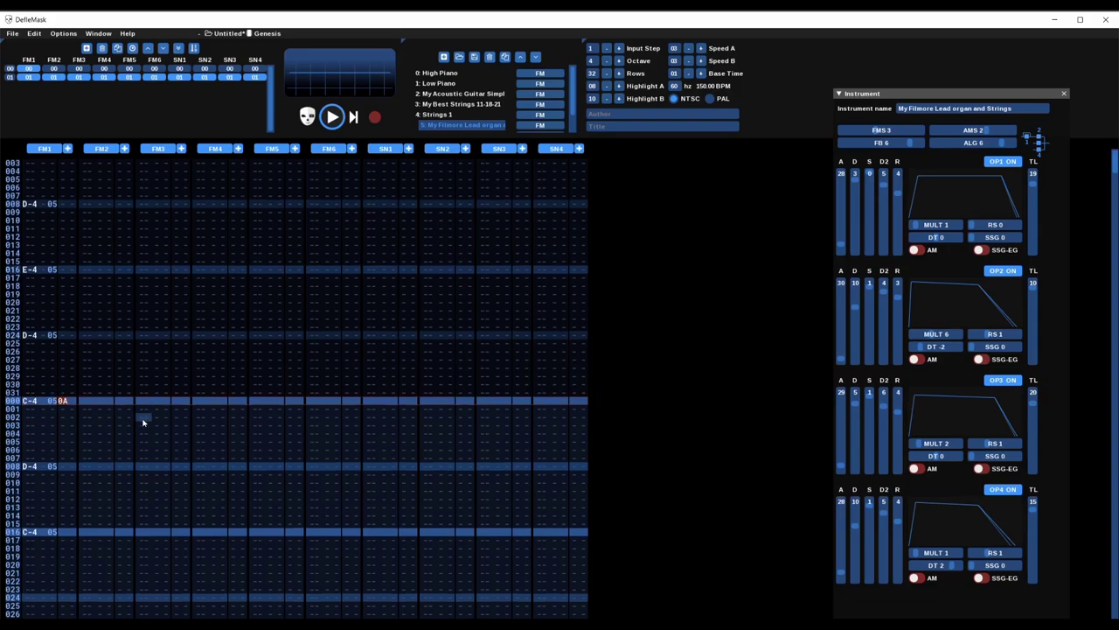
text(0a00)
click(42, 400)
text(6b)
scroll(260, 393, up, 4)
scroll(259, 393, up, 3)
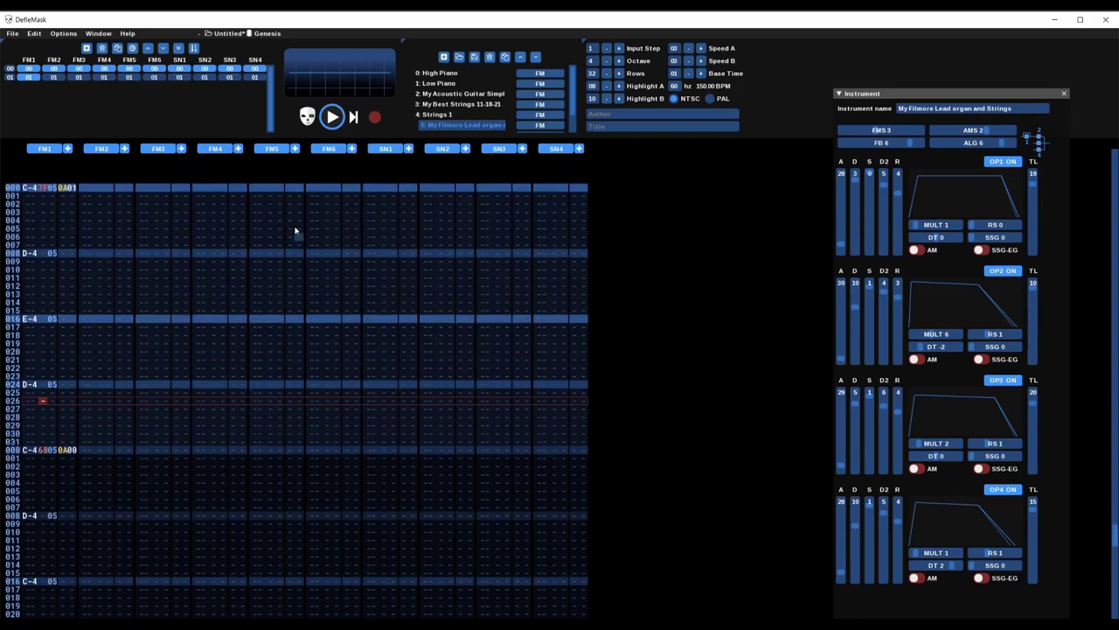
click(332, 116)
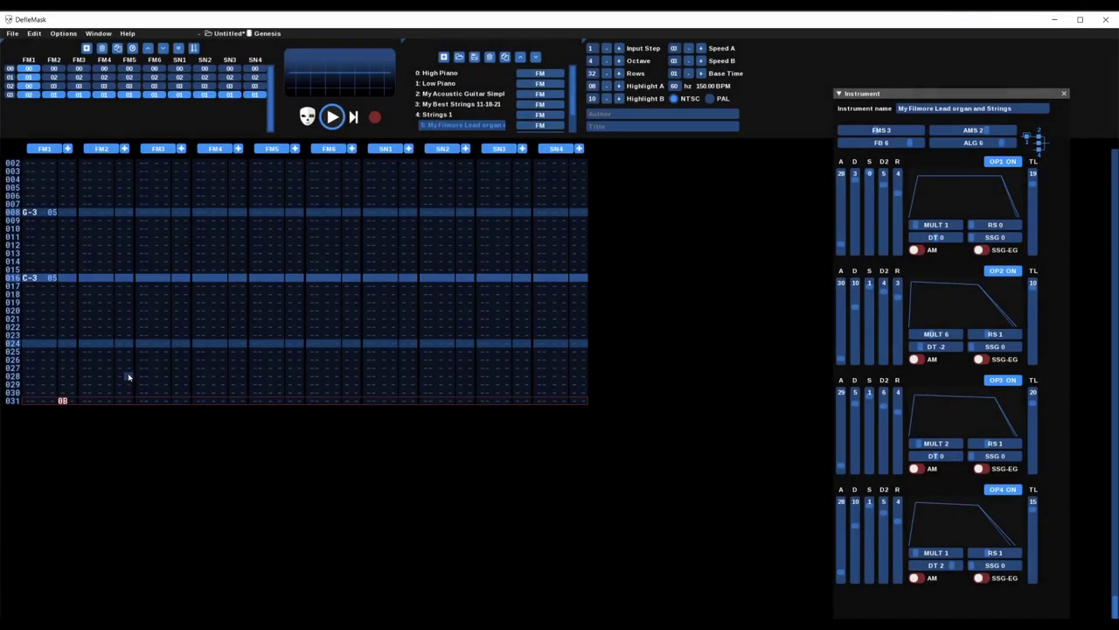
Step: Complete the 0B02 position jump on FM1 row 031, then play from order 00 and stop
click(70, 402)
text(02)
click(10, 69)
click(340, 117)
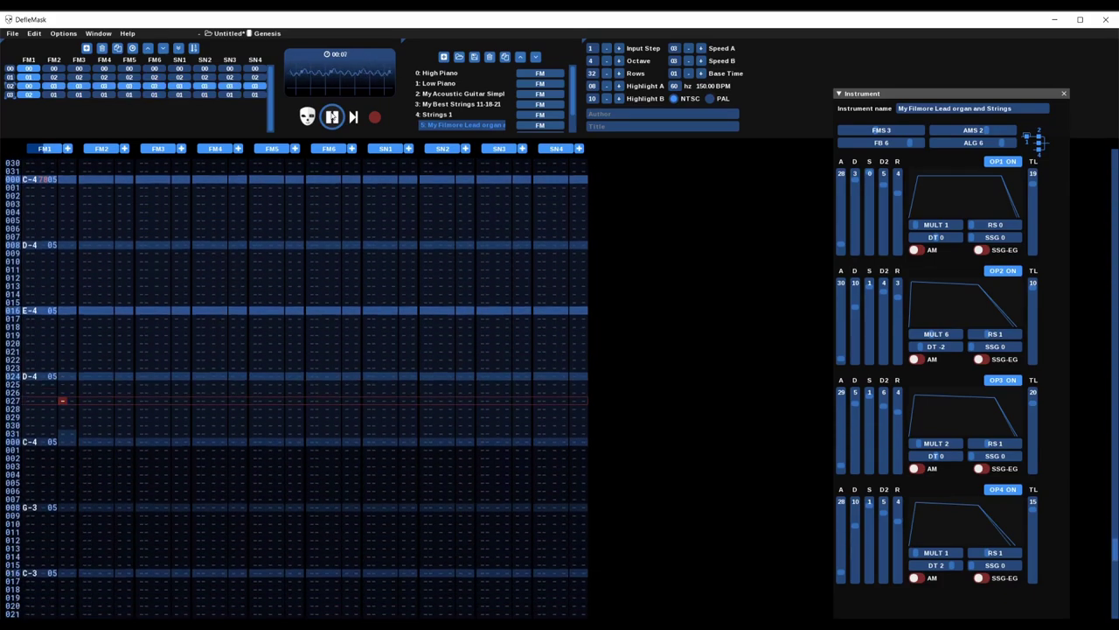
key(Return)
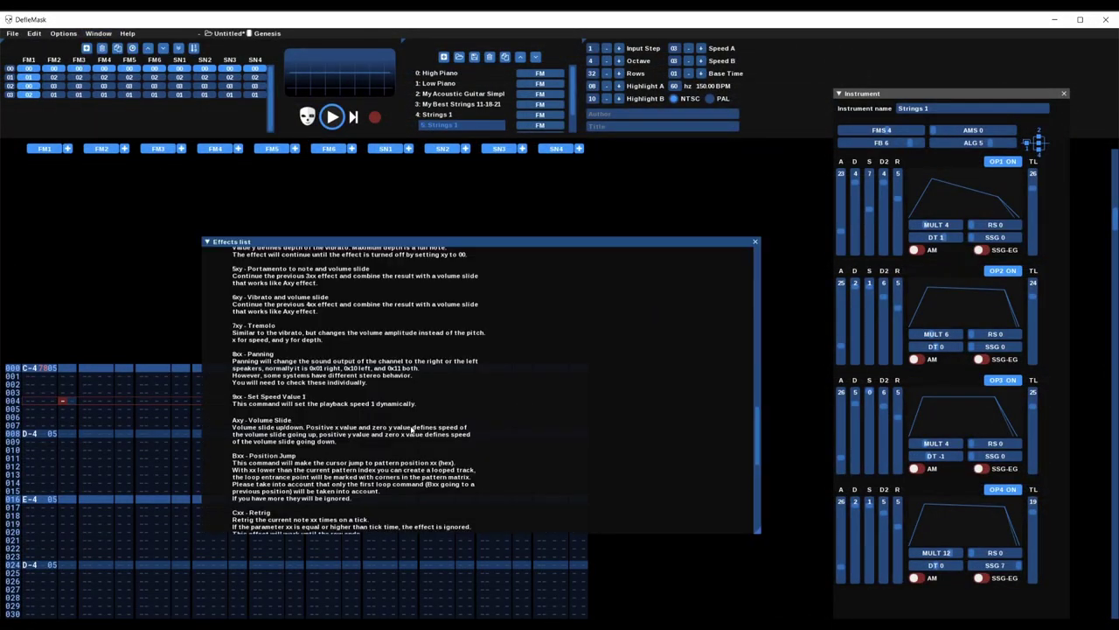
Step: Scroll through the Effects list descriptions down and back up
scroll(411, 429, down, 5)
scroll(410, 425, up, 2)
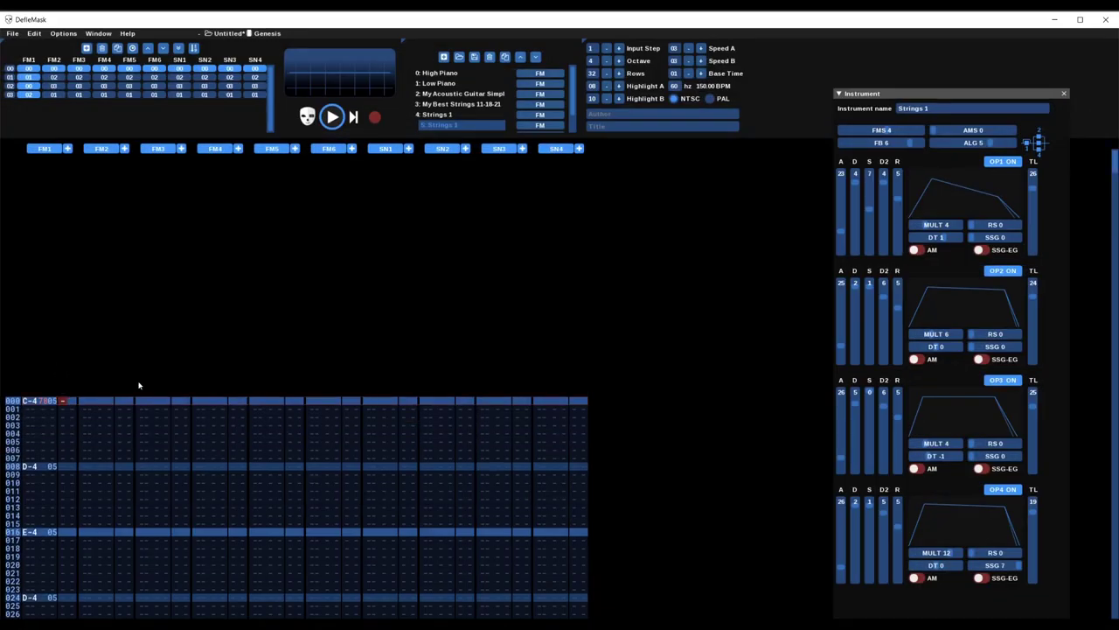
Step: Give FM1's row 000 C-4 a 0464 vibrato and play it twice
text(0464)
click(333, 117)
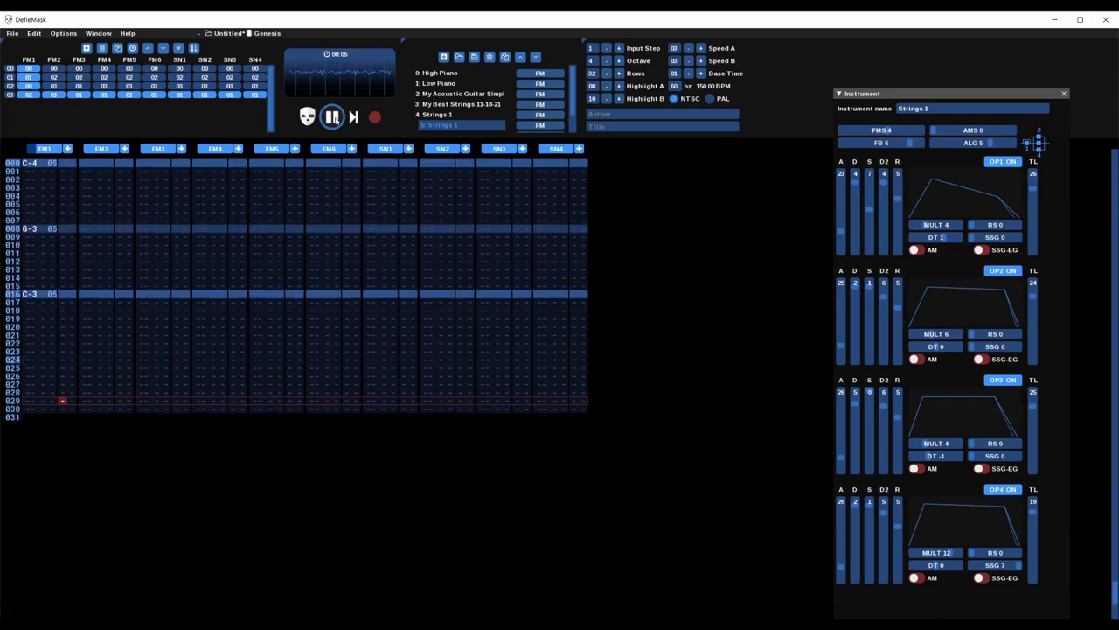
click(333, 118)
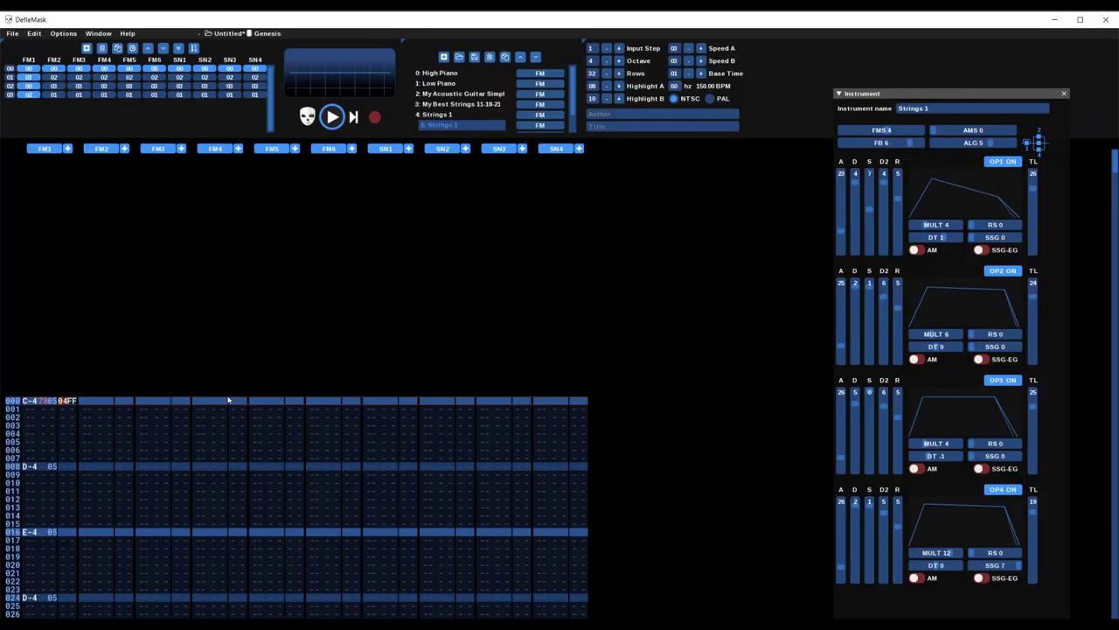
click(330, 122)
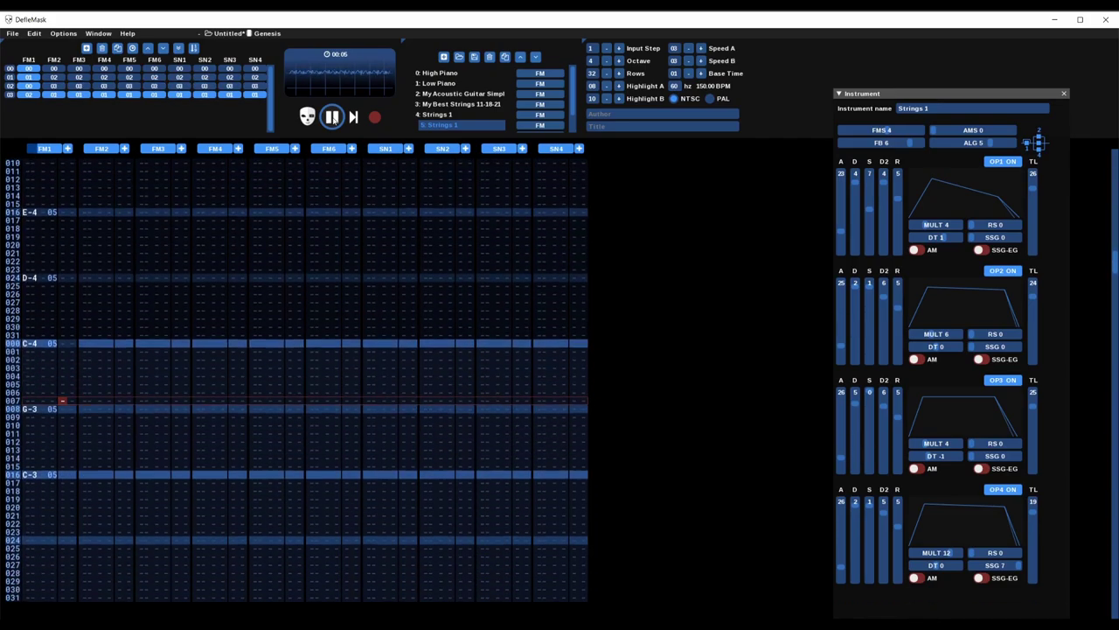
click(332, 117)
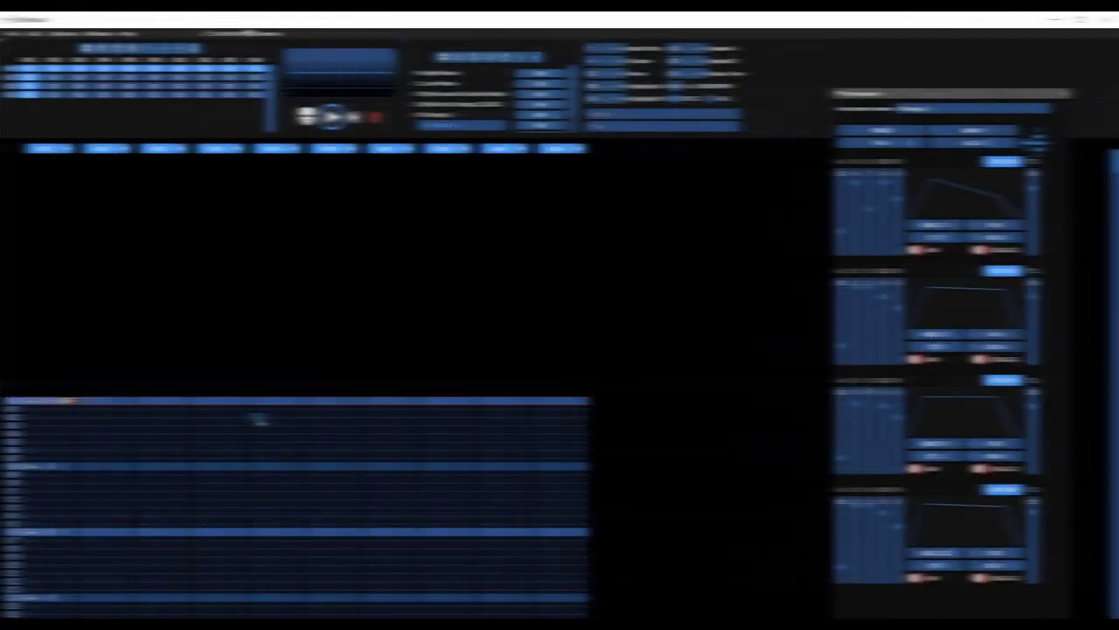
Step: Adjust the vibrato to 04F2 and audition it twice more
click(259, 421)
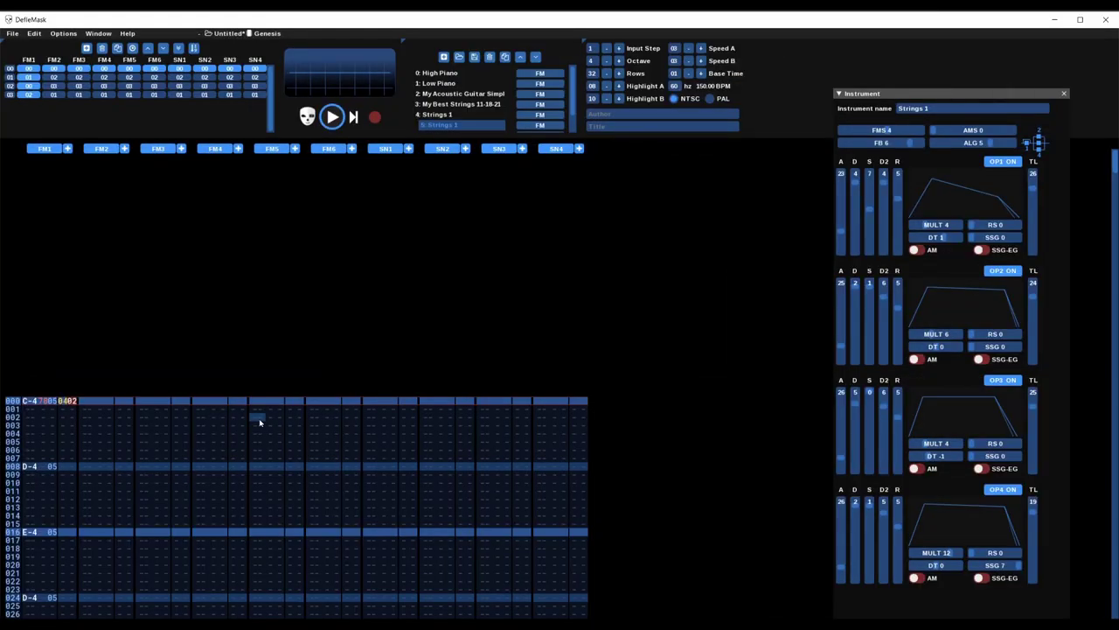
click(330, 118)
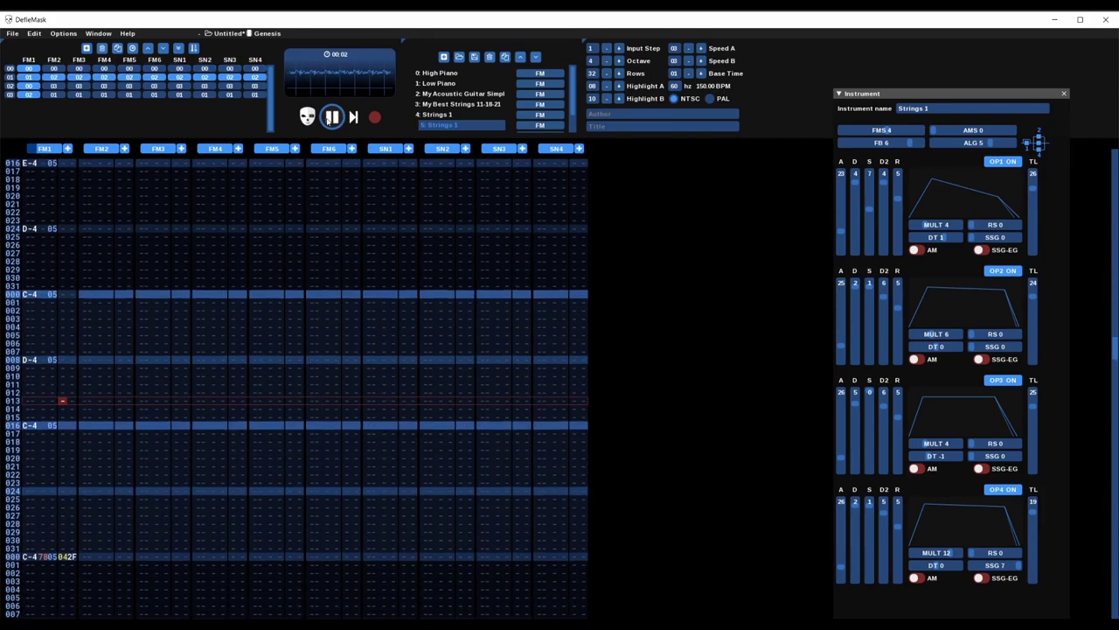
click(332, 117)
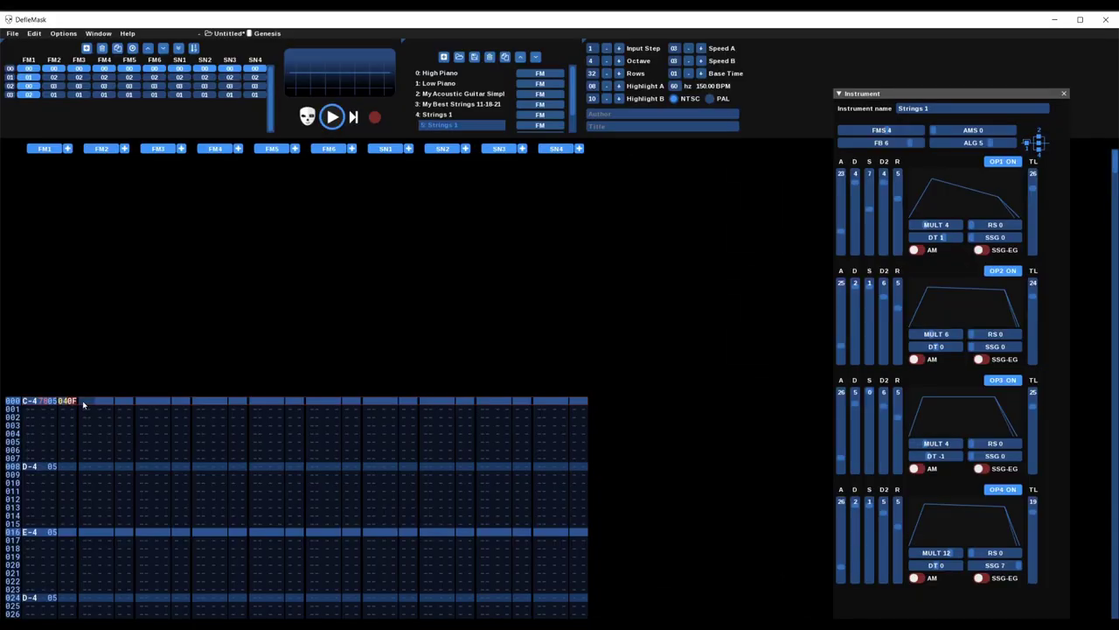
click(332, 118)
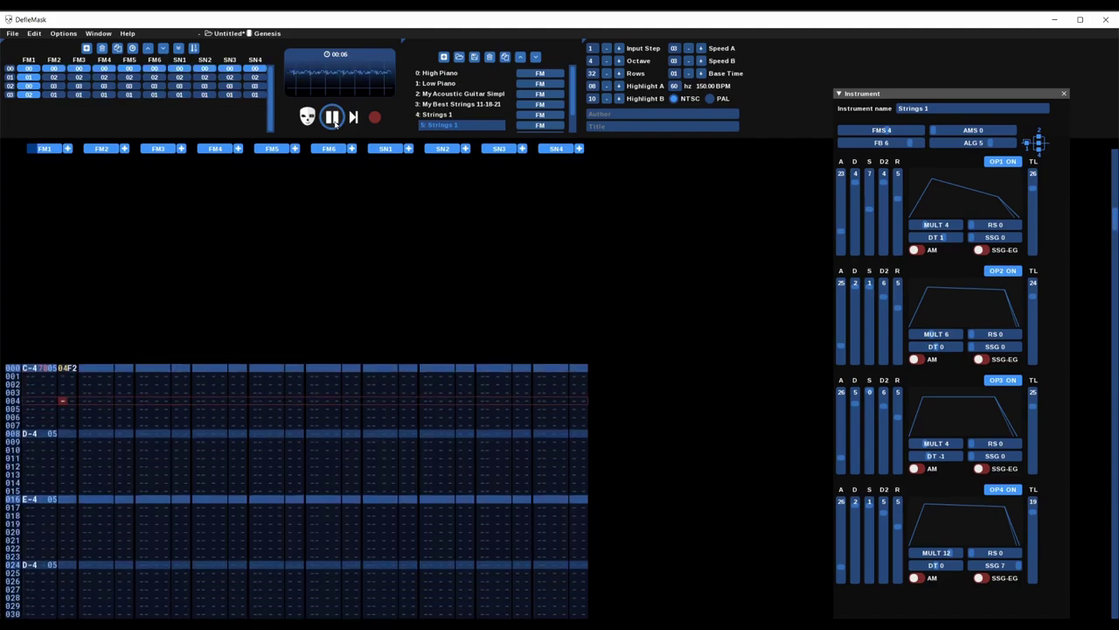
click(333, 120)
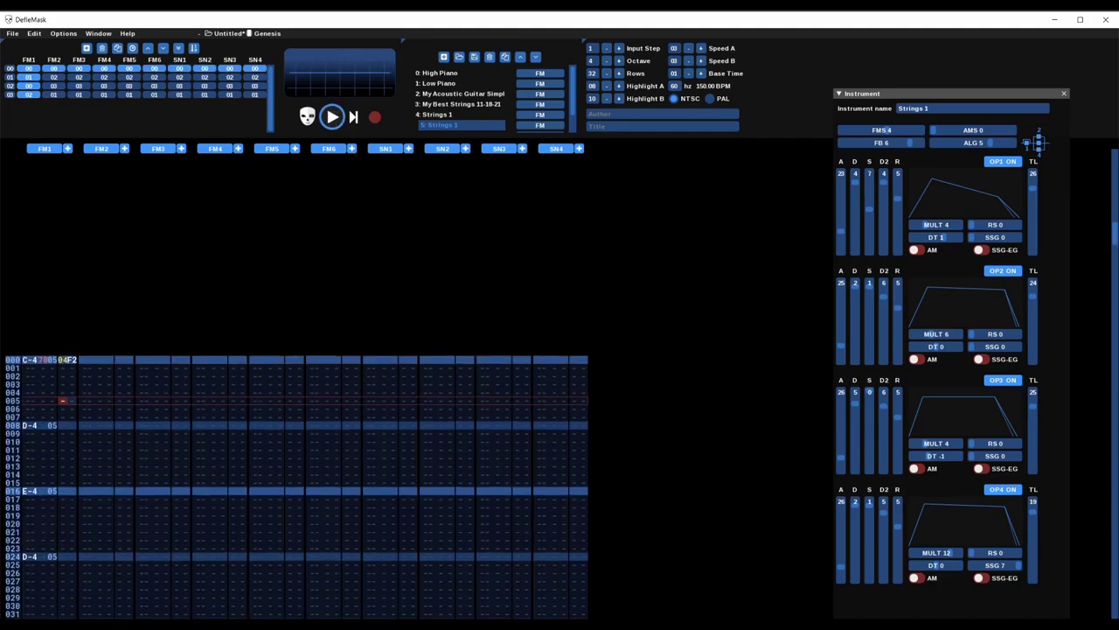
scroll(213, 355, down, 5)
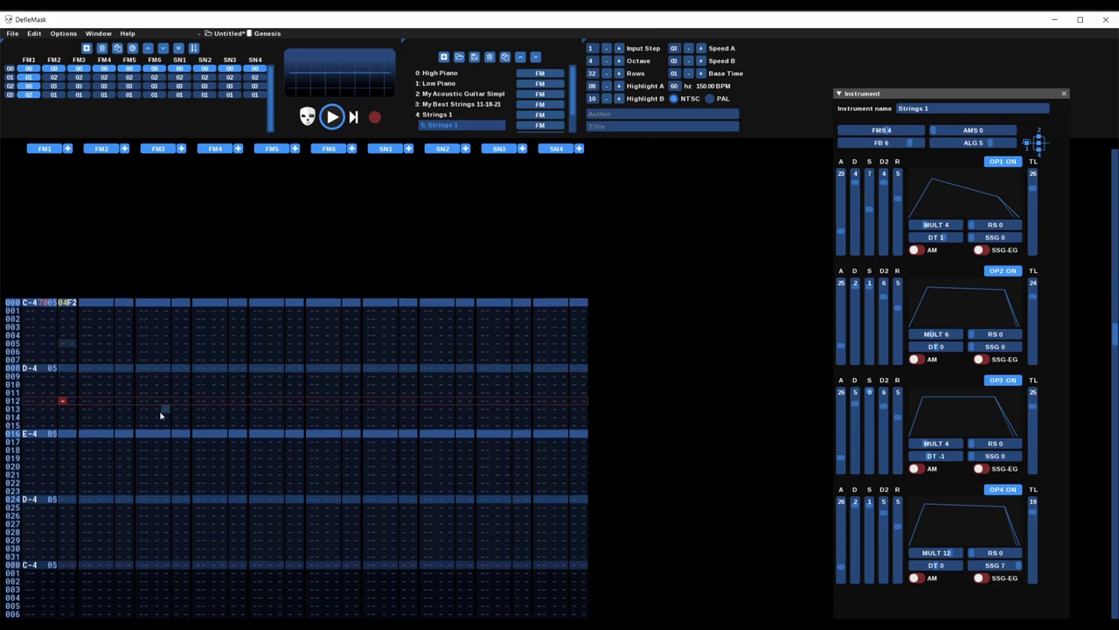
scroll(119, 498, down, 4)
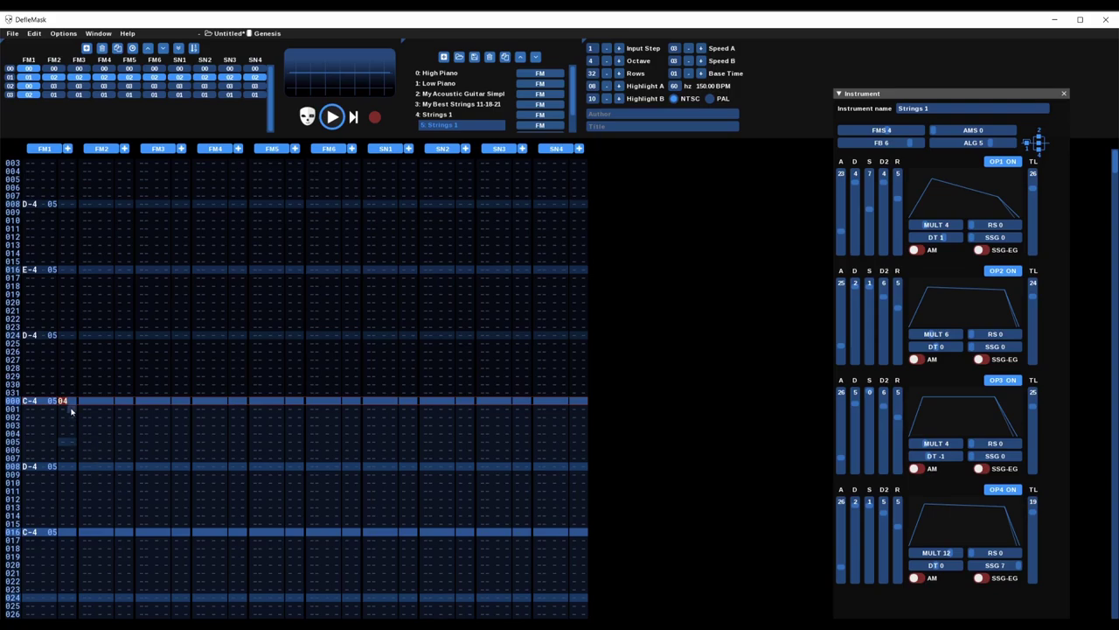
Step: Enter 0400 to stop the vibrato, then play the song from the first order and stop
scroll(147, 367, down, 1)
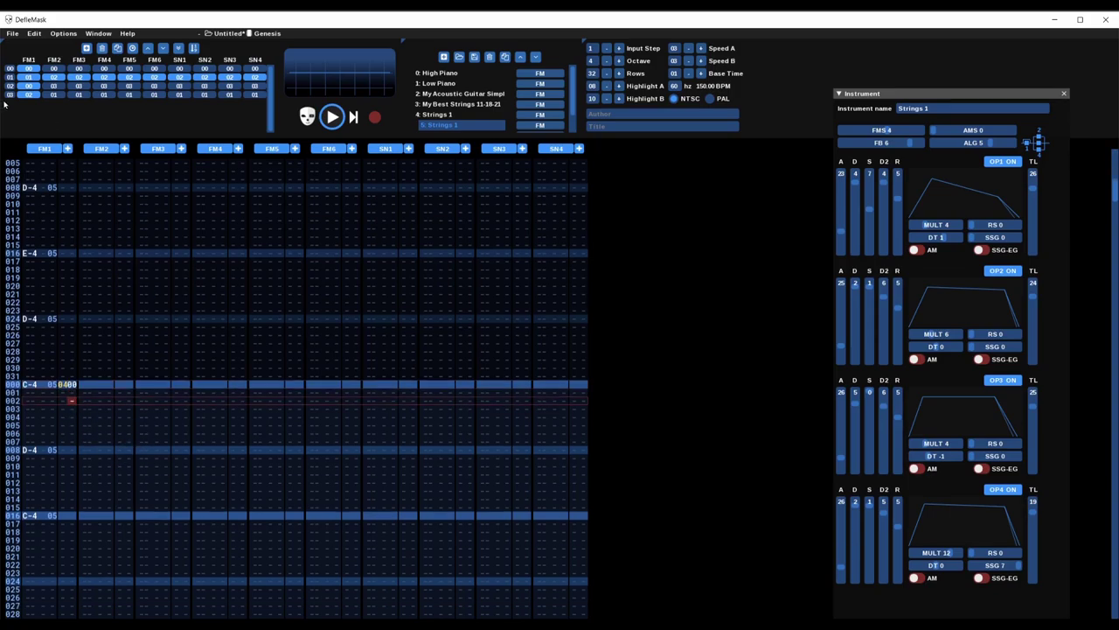
scroll(65, 385, up, 1)
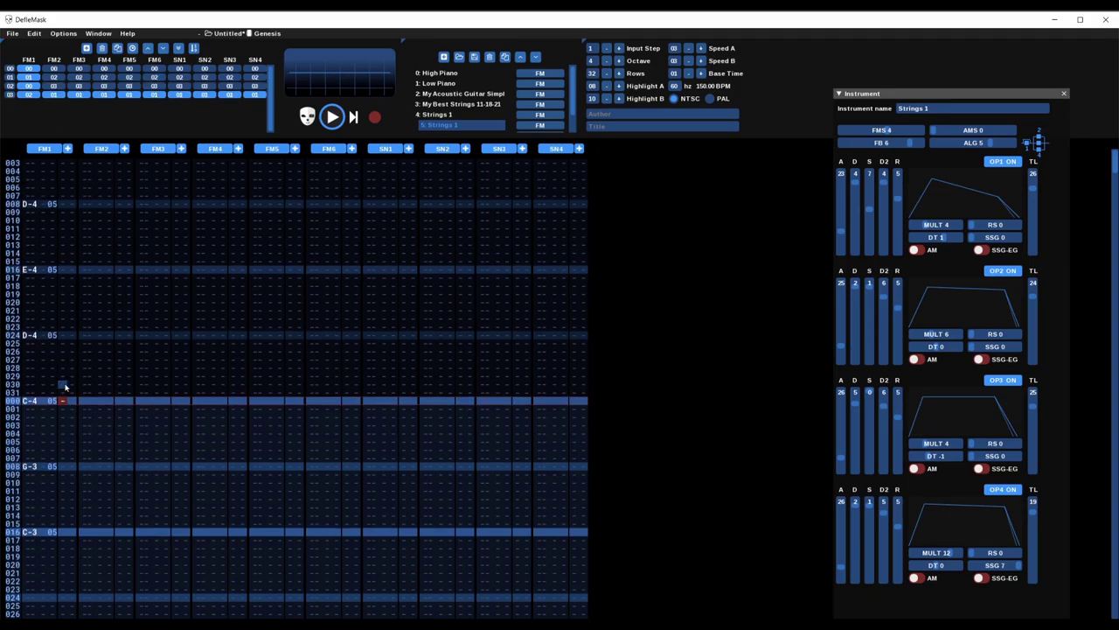
text(0400)
click(9, 69)
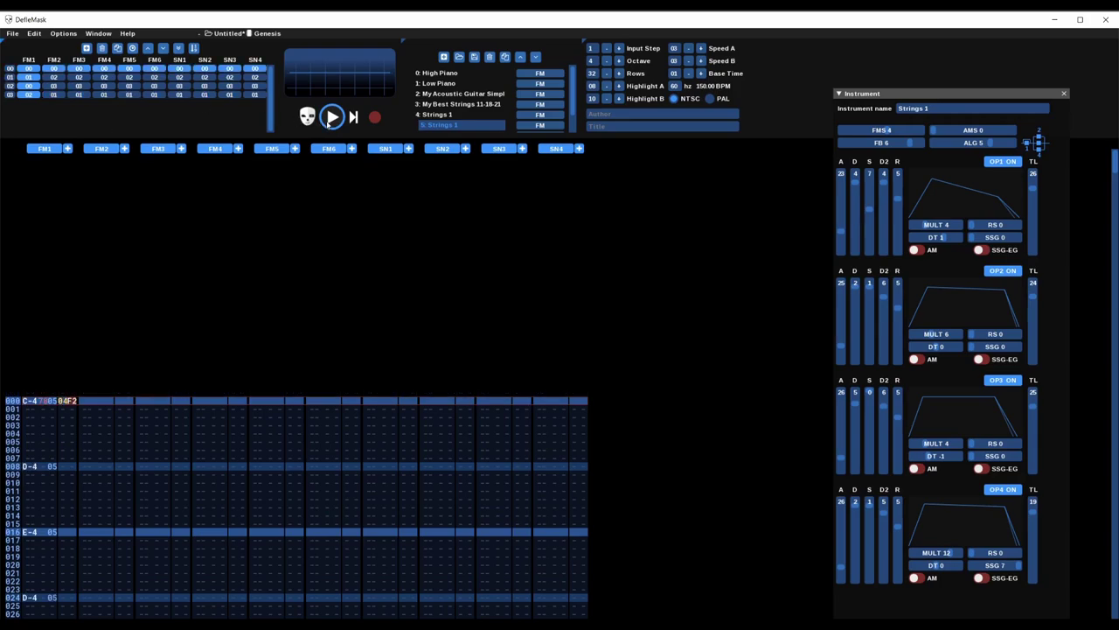
click(331, 119)
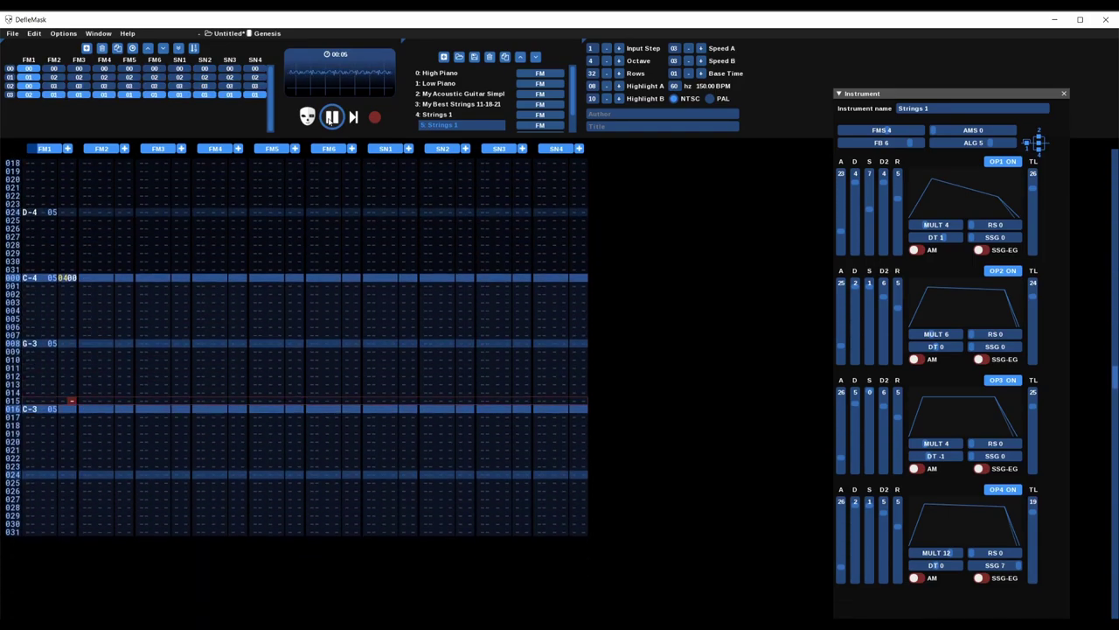
click(331, 118)
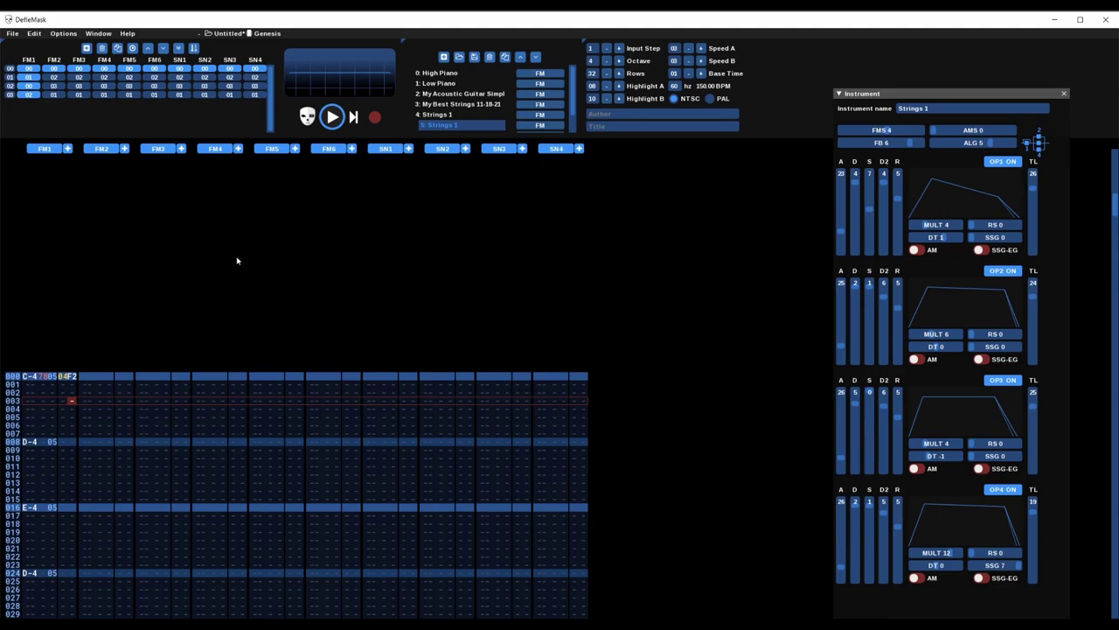
Step: Change FM1's first-row vibrato from 04F2 to 0472 and play the song to hear it
click(258, 417)
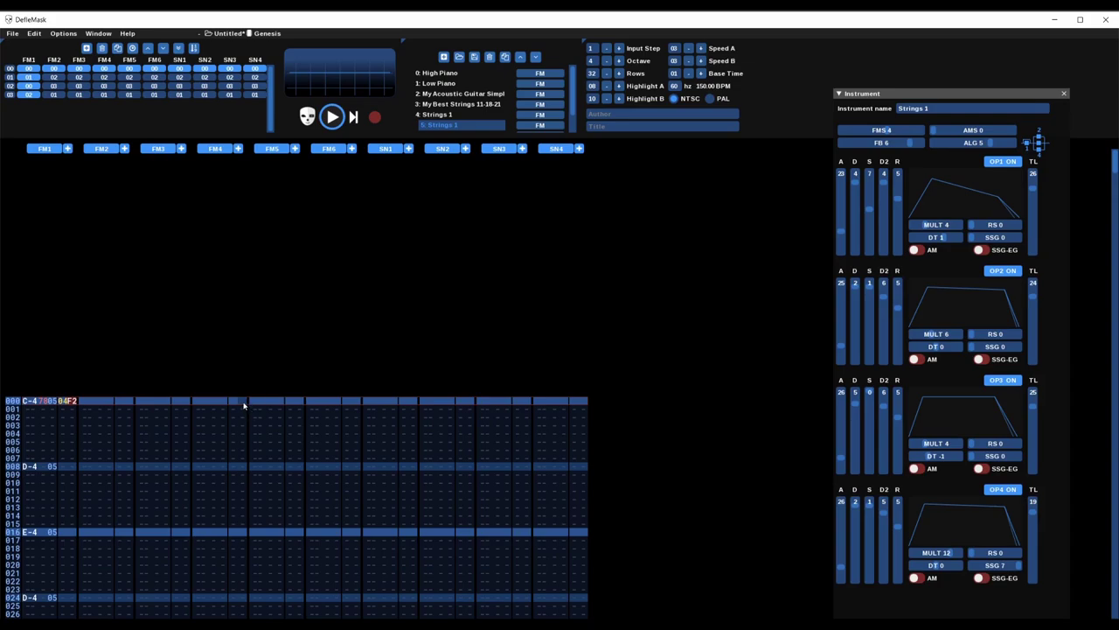
text(7)
click(332, 116)
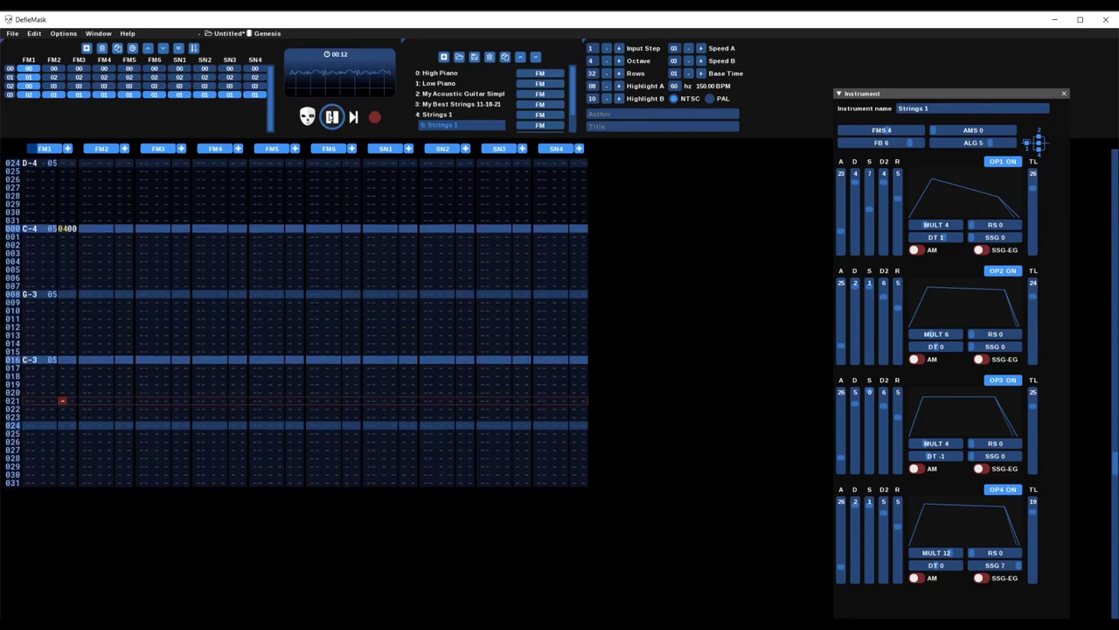
click(332, 117)
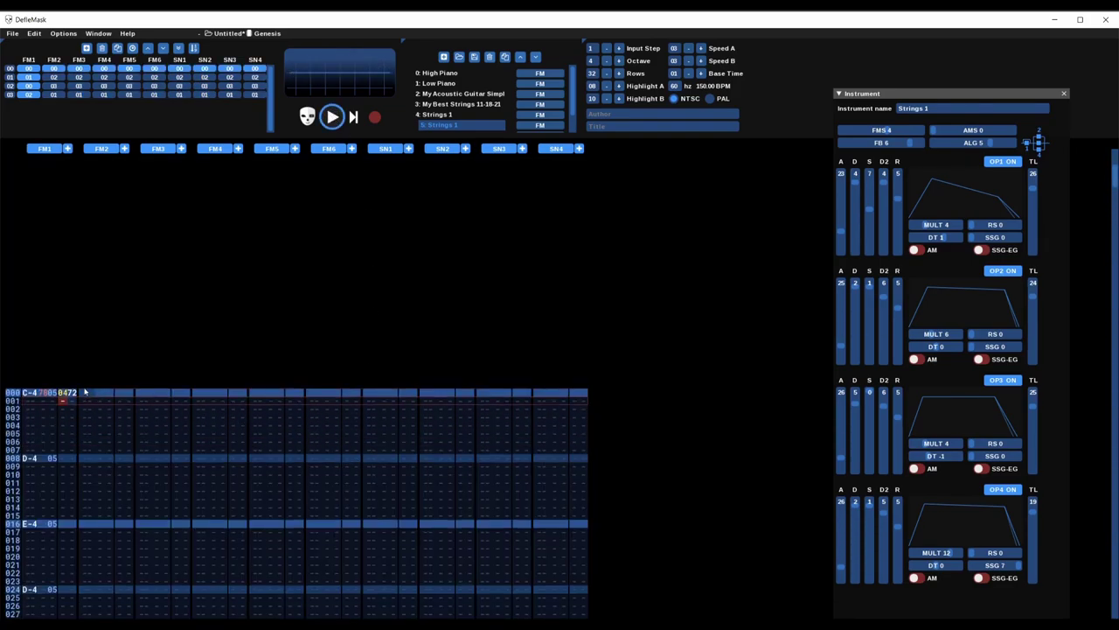
scroll(72, 396, up, 1)
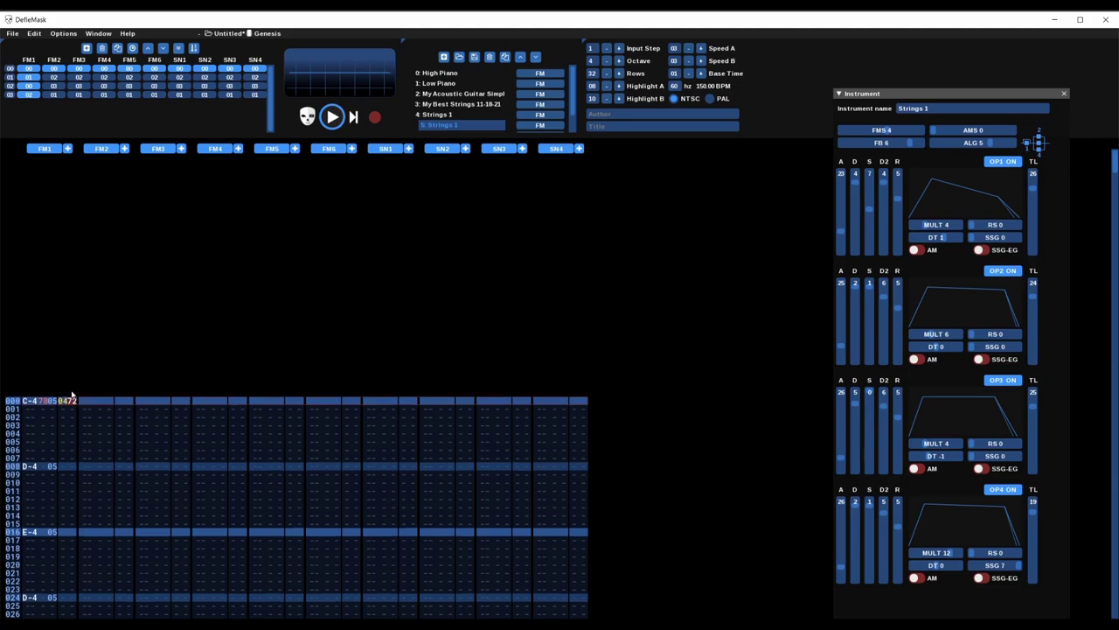
click(332, 117)
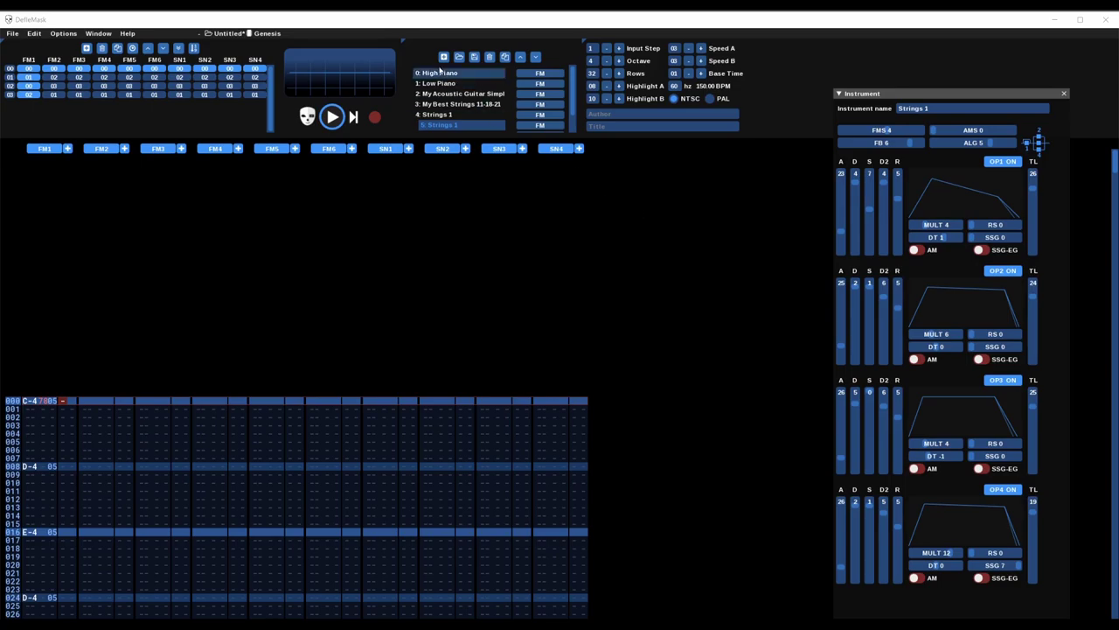
Step: Open the Effects list from the Window menu and scroll up to the standard effects
click(99, 35)
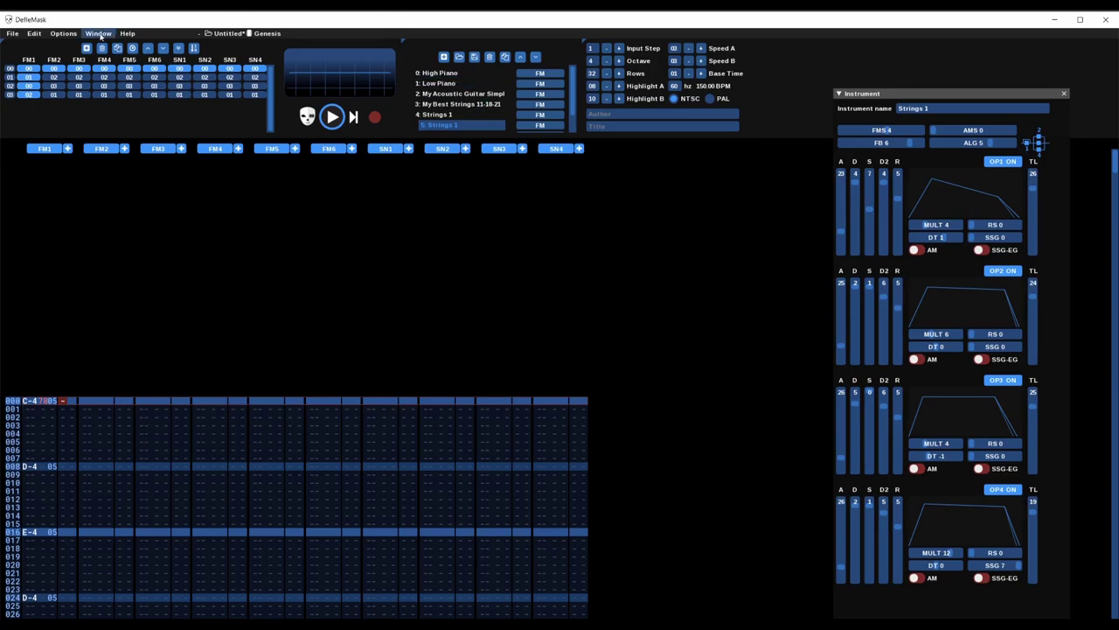
click(100, 35)
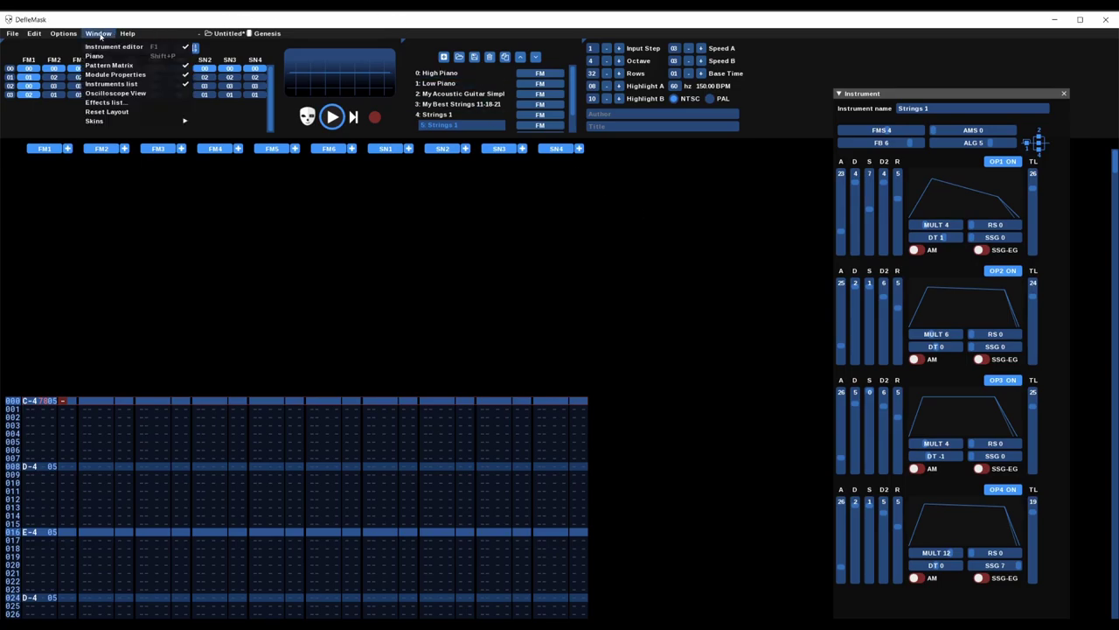
click(123, 102)
scroll(389, 330, up, 5)
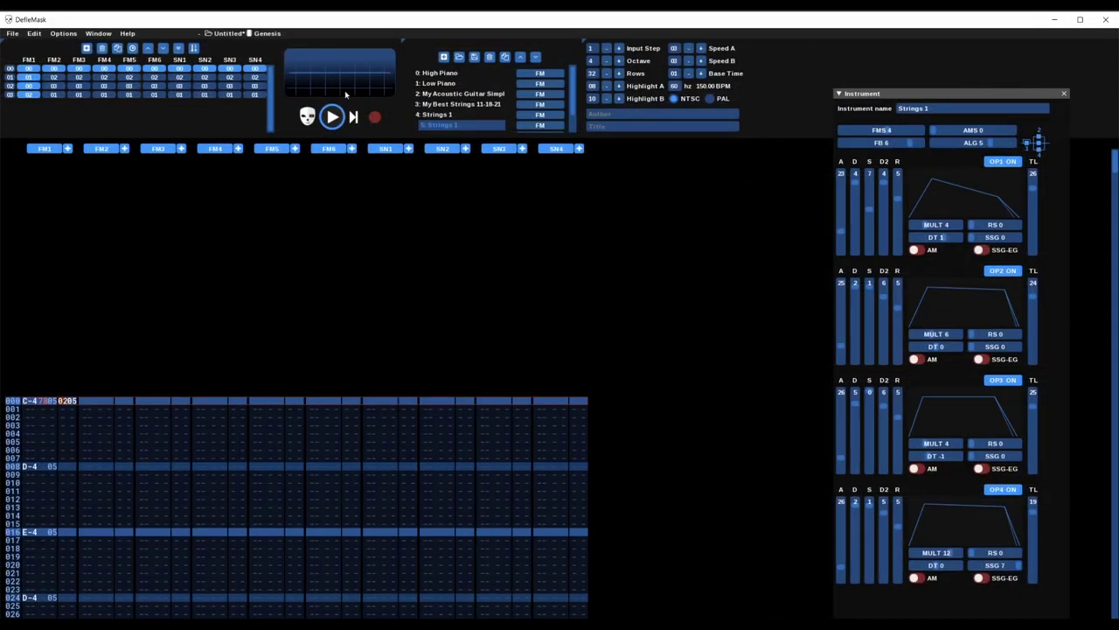
Step: Play and stop the song to audition the 026A portamento-down on FM1
click(334, 117)
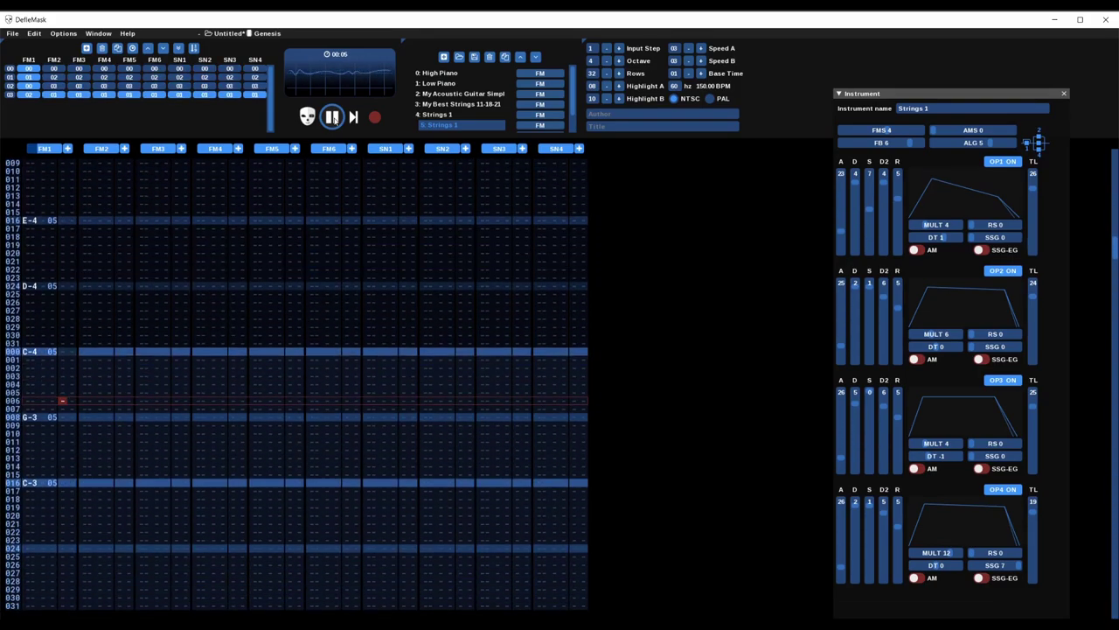
click(333, 117)
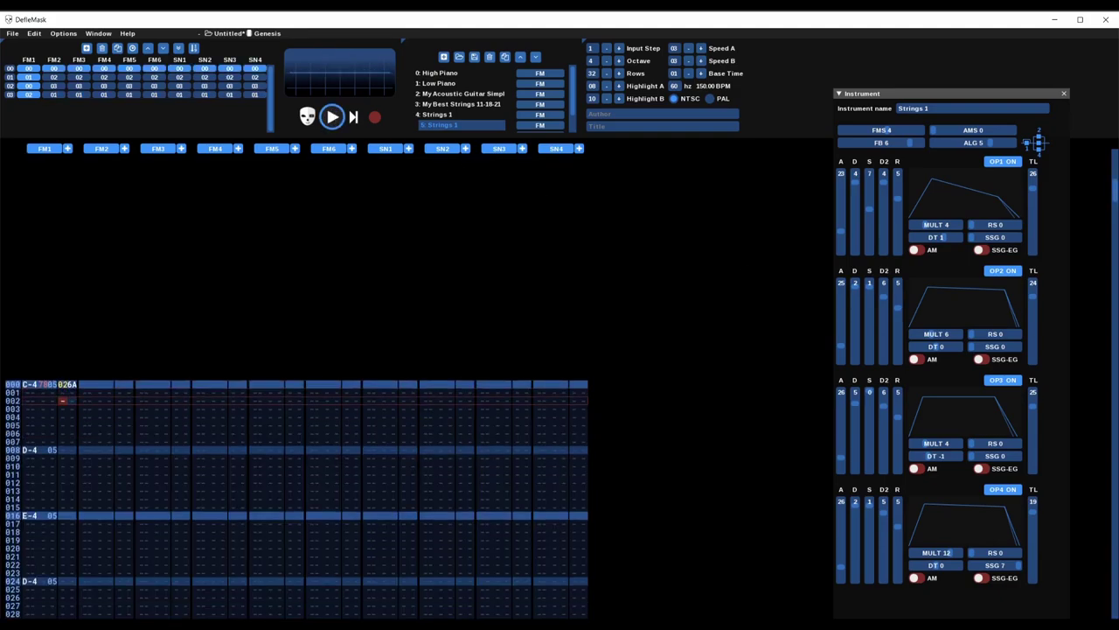
Step: Go to FM1's effect cells at rows 008 and 004, then play and stop to check the 0206 slides
click(59, 452)
click(62, 374)
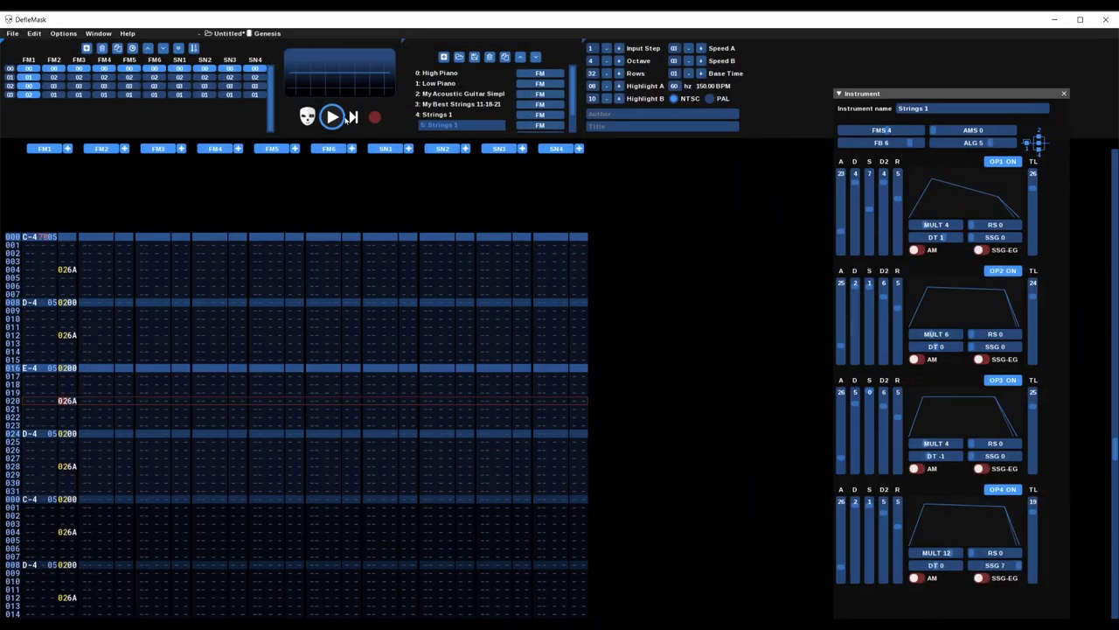
click(332, 117)
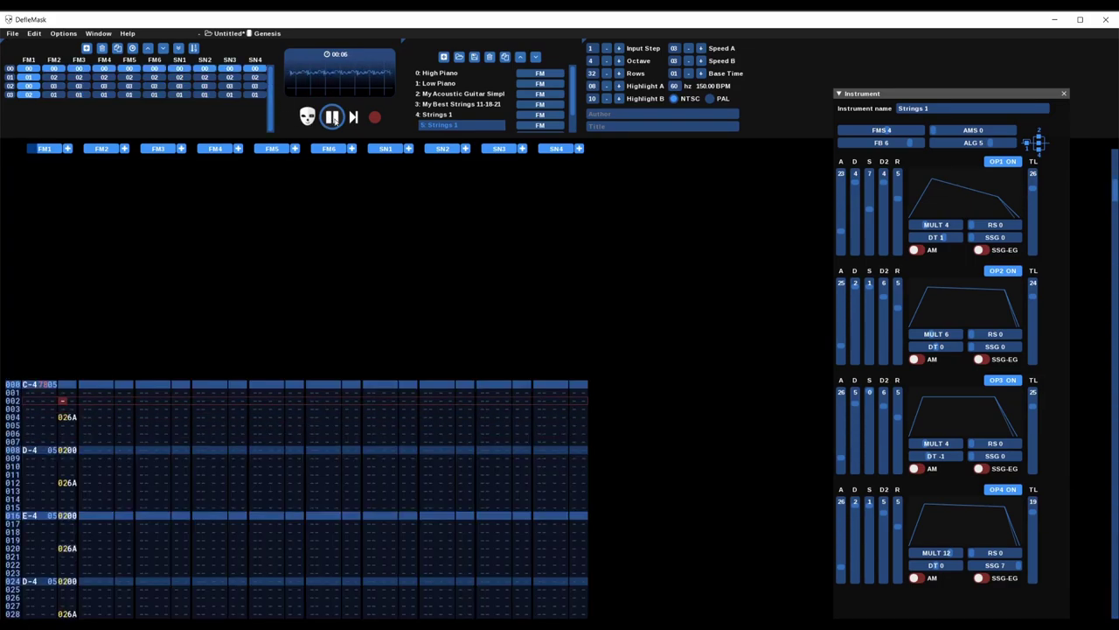
click(332, 118)
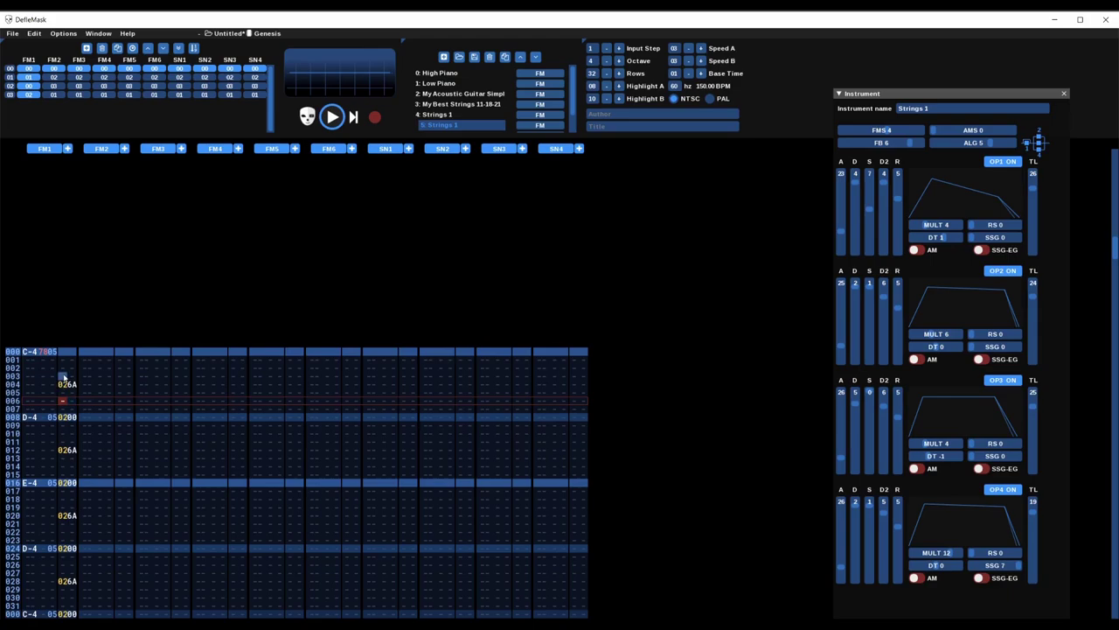
scroll(75, 394, up, 4)
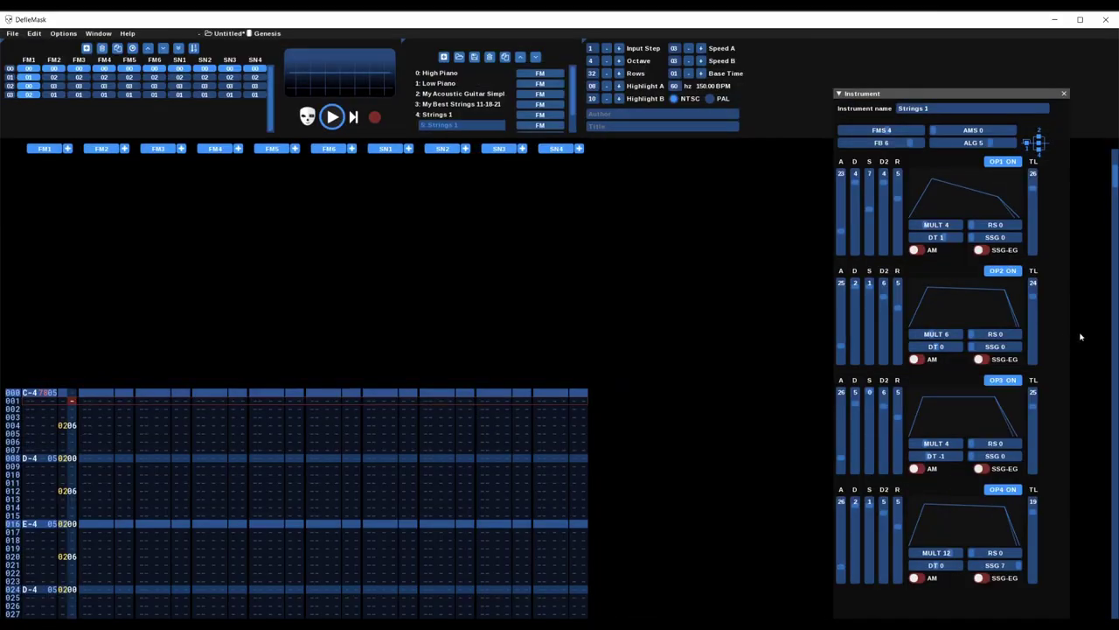
Step: Reopen the Effects list and scroll down toward the Genesis-specific effects
click(100, 34)
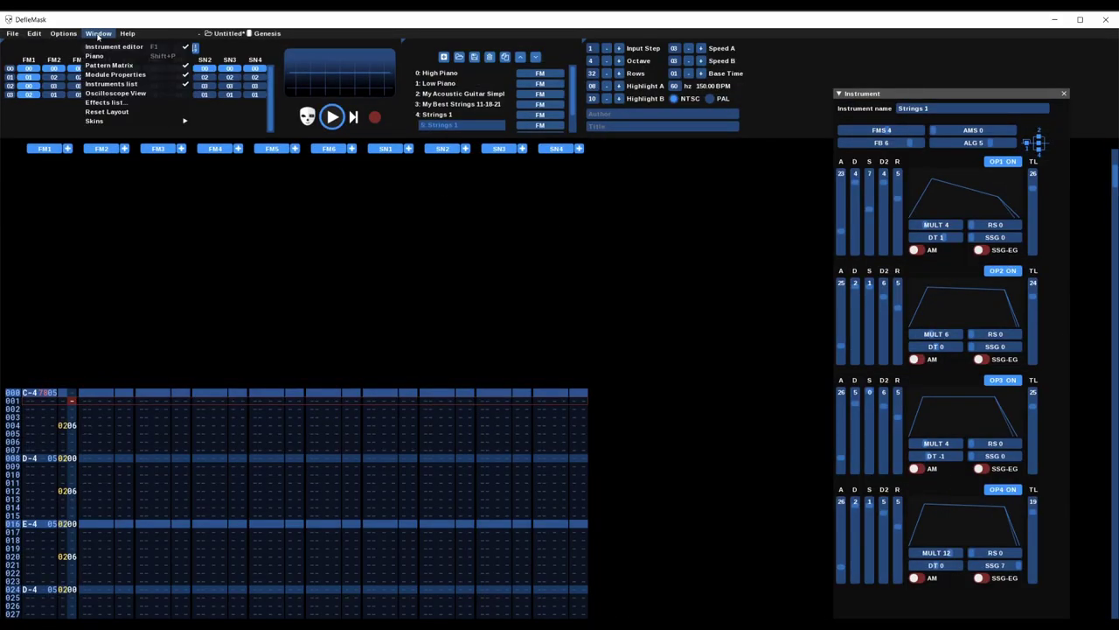
click(121, 102)
scroll(236, 260, down, 15)
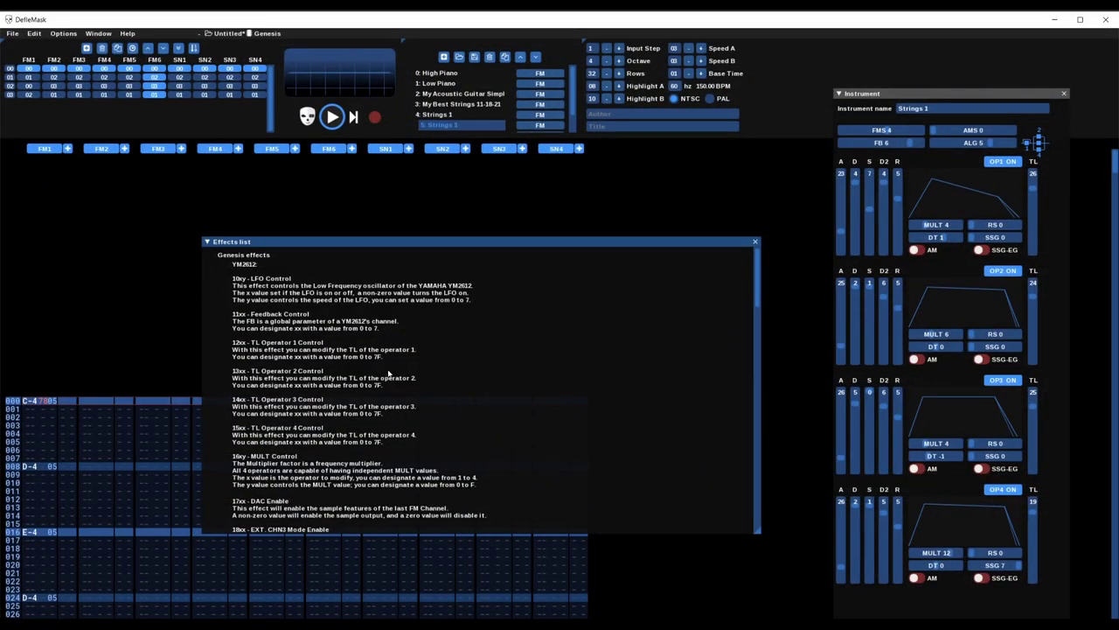
Step: Scroll the Effects list past 17xx DAC Enable to 19xx Global AR Control
scroll(456, 378, down, 4)
scroll(457, 378, down, 1)
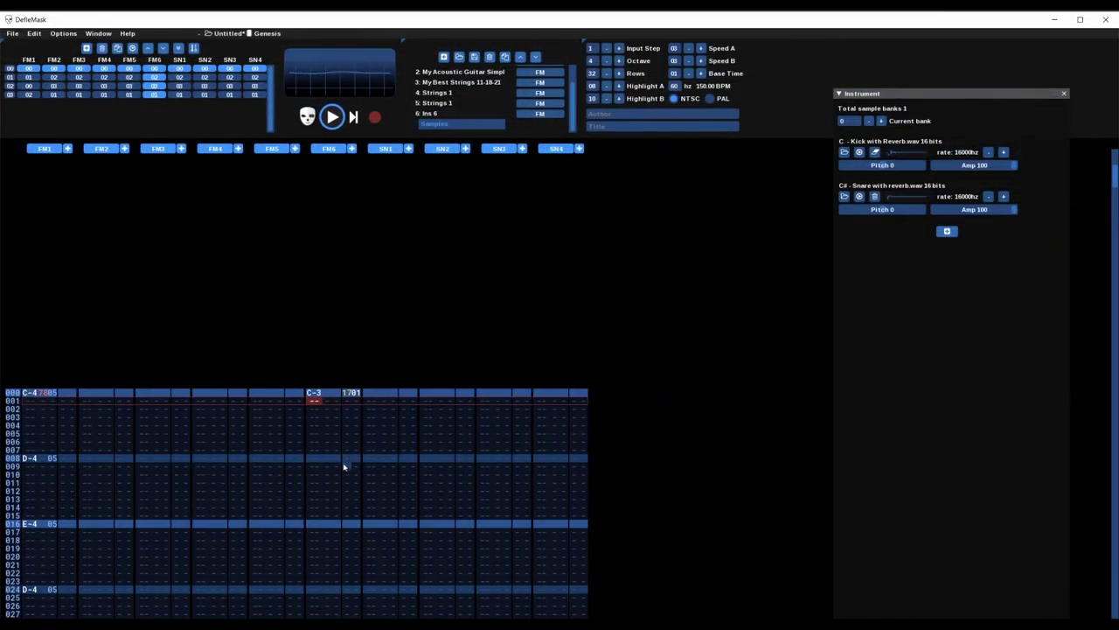
Step: Enter a C#3 snare at FM6 row 008 and a C-3 kick at row 016, then restart playback
key(Down)
key(s)
key(Down)
key(Down)
key(Down)
key(Down)
key(Down)
key(Down)
key(Down)
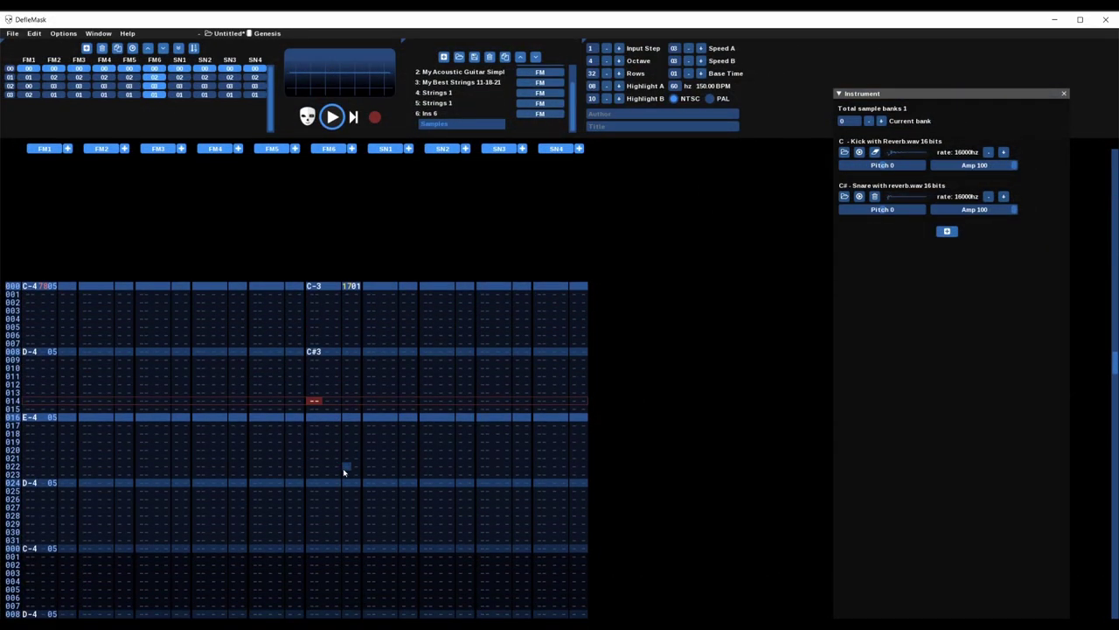
key(z)
key(Down)
key(Down)
key(Down)
key(Down)
key(Down)
key(Down)
key(Down)
key(Down)
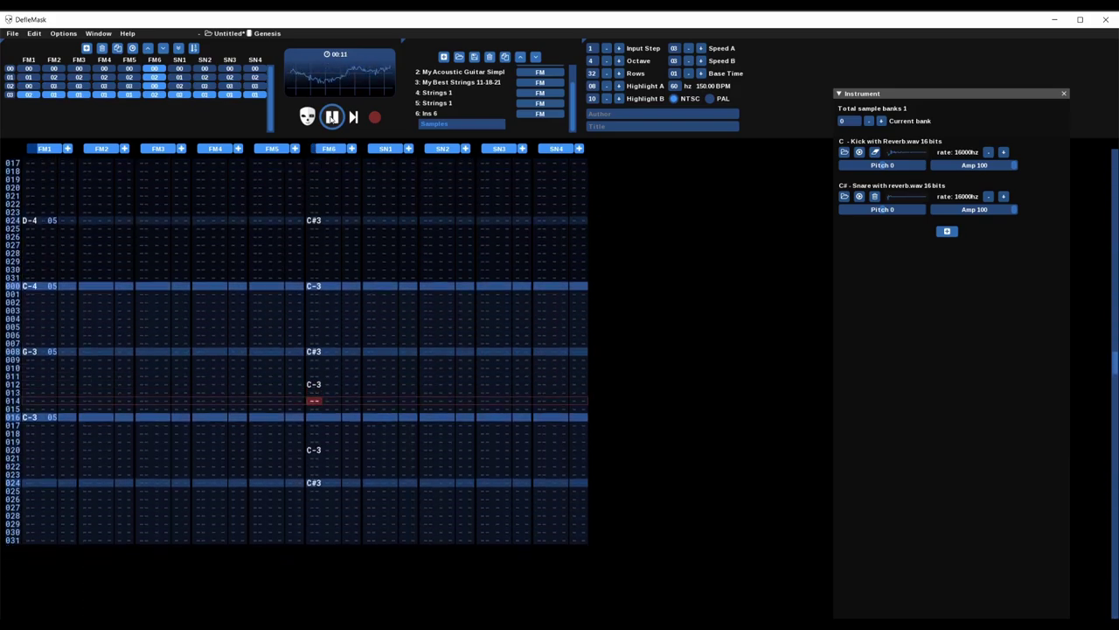
click(332, 117)
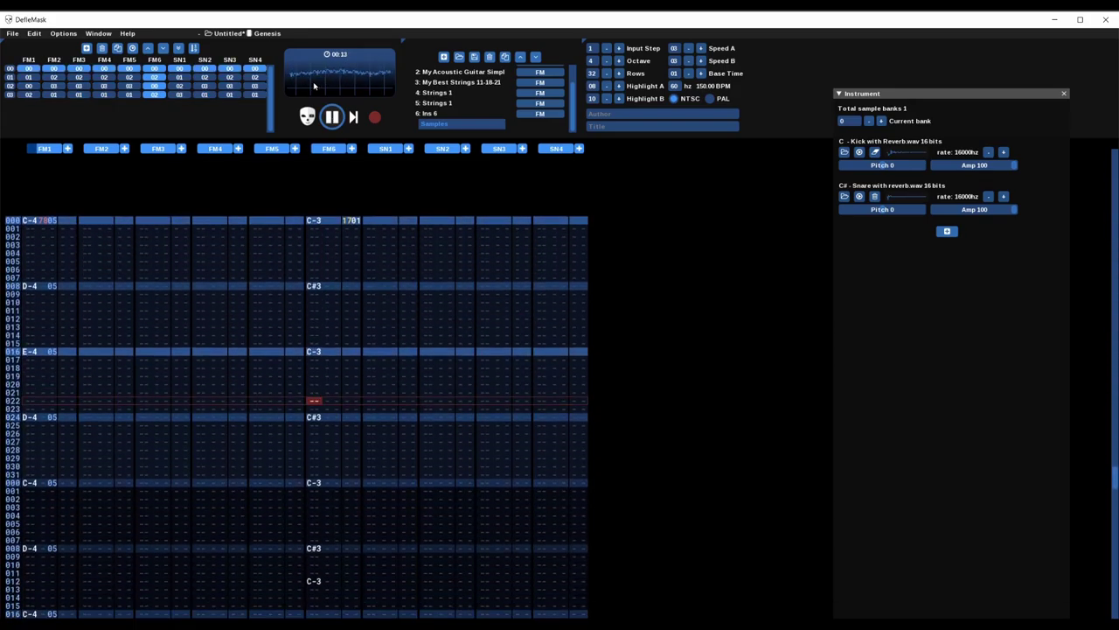